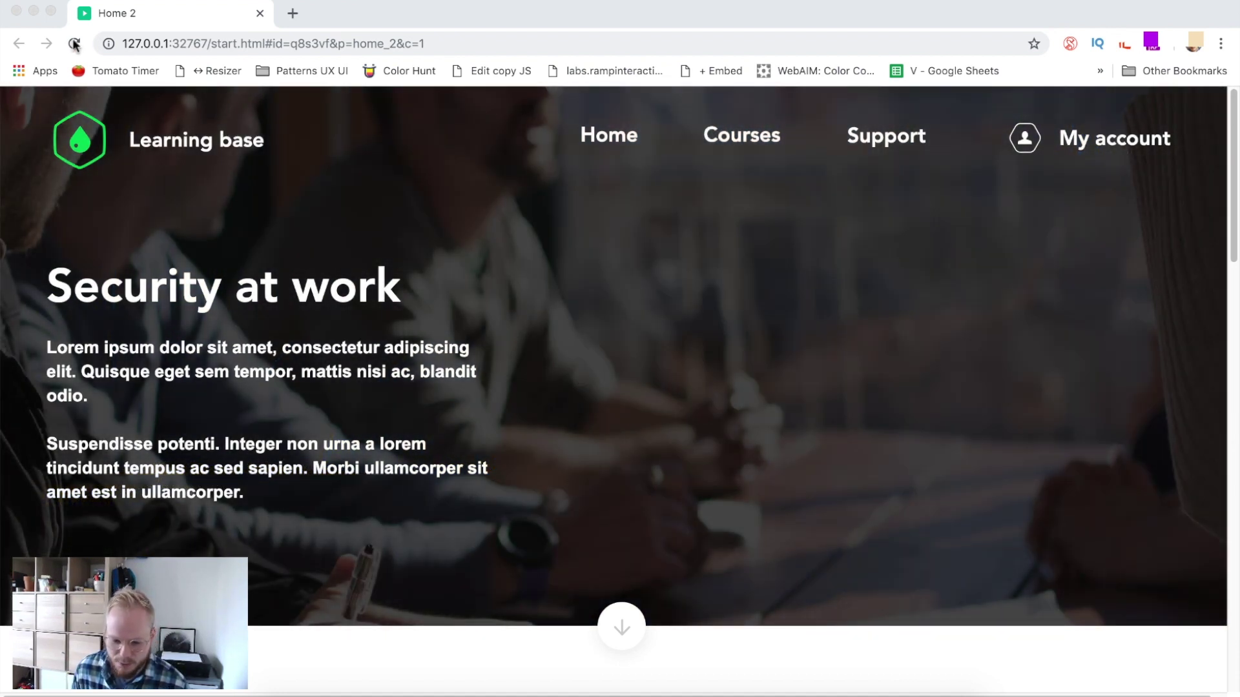
Step: Reload the prototype in Chrome and scroll down to the three course cards below the hero
click(75, 44)
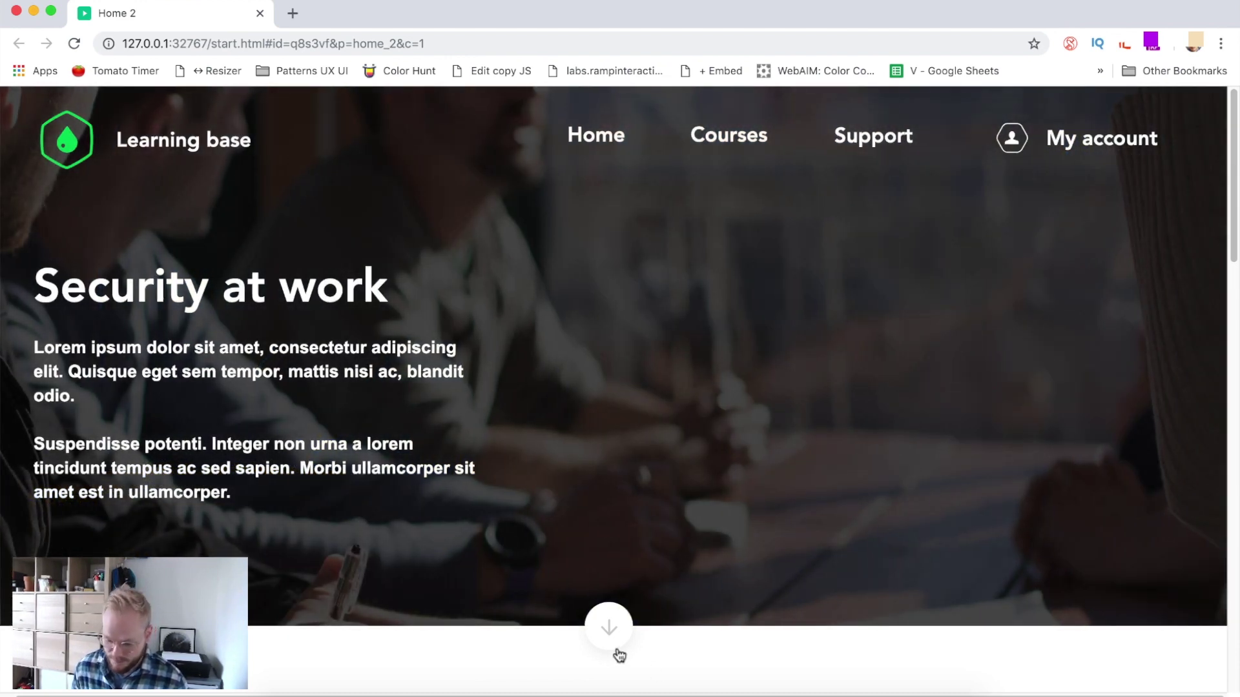
click(608, 627)
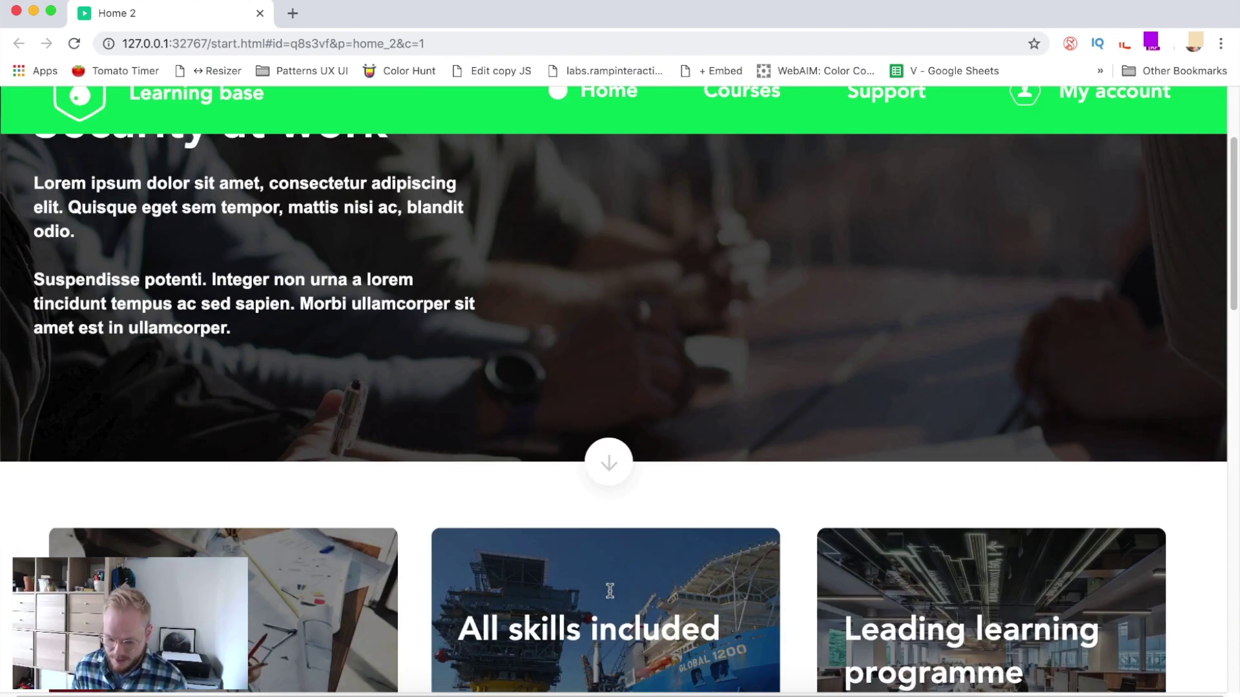
scroll(315, 329, up, 3)
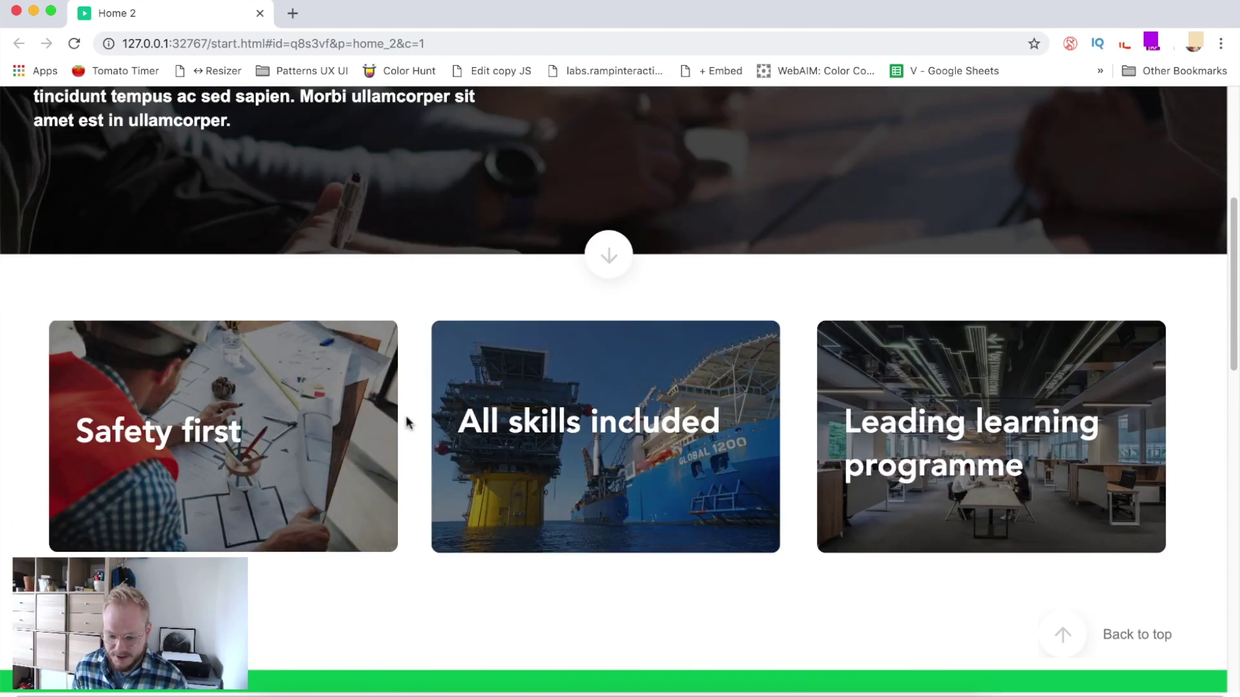
scroll(443, 387, up, 5)
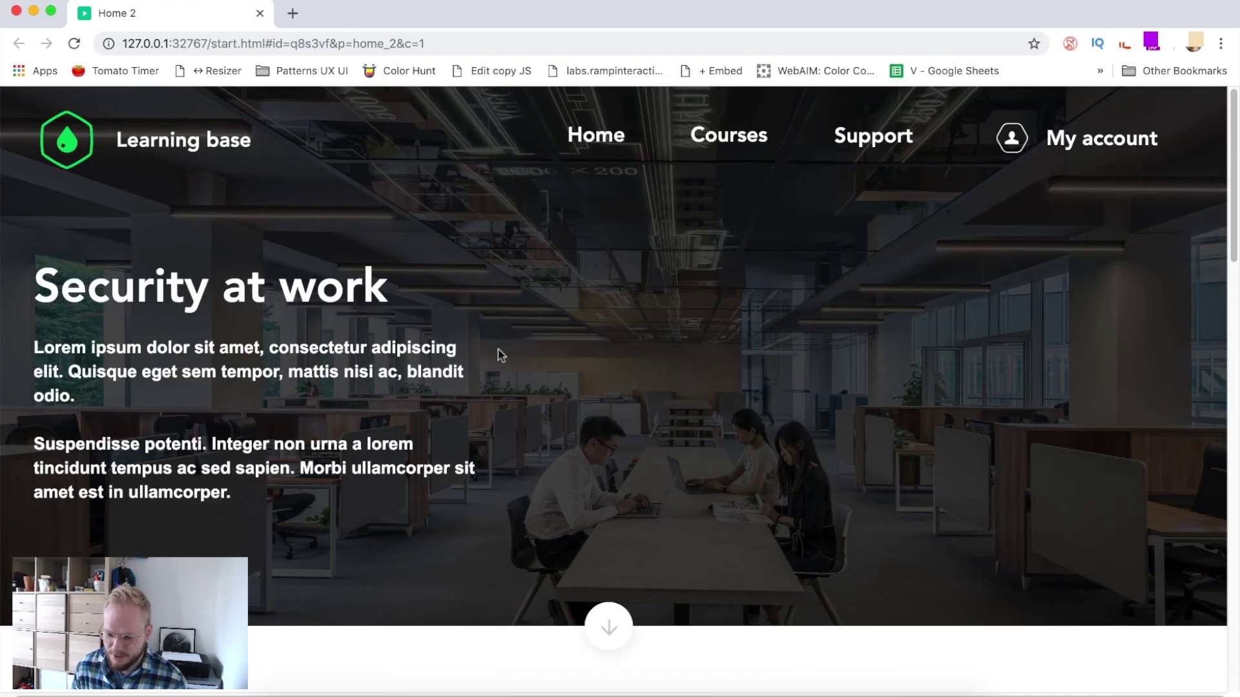
scroll(504, 352, down, 2)
scroll(510, 344, down, 3)
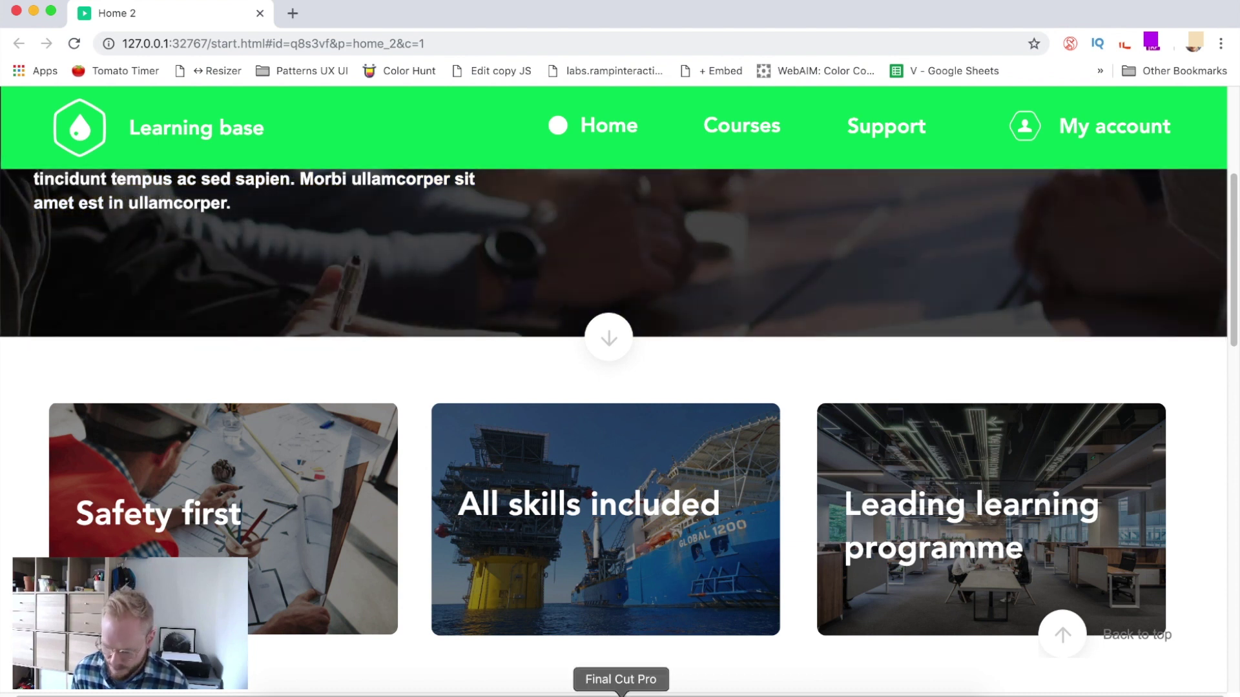
Step: Switch back to Axure and select the Safety first card on the Home 2 page
click(454, 695)
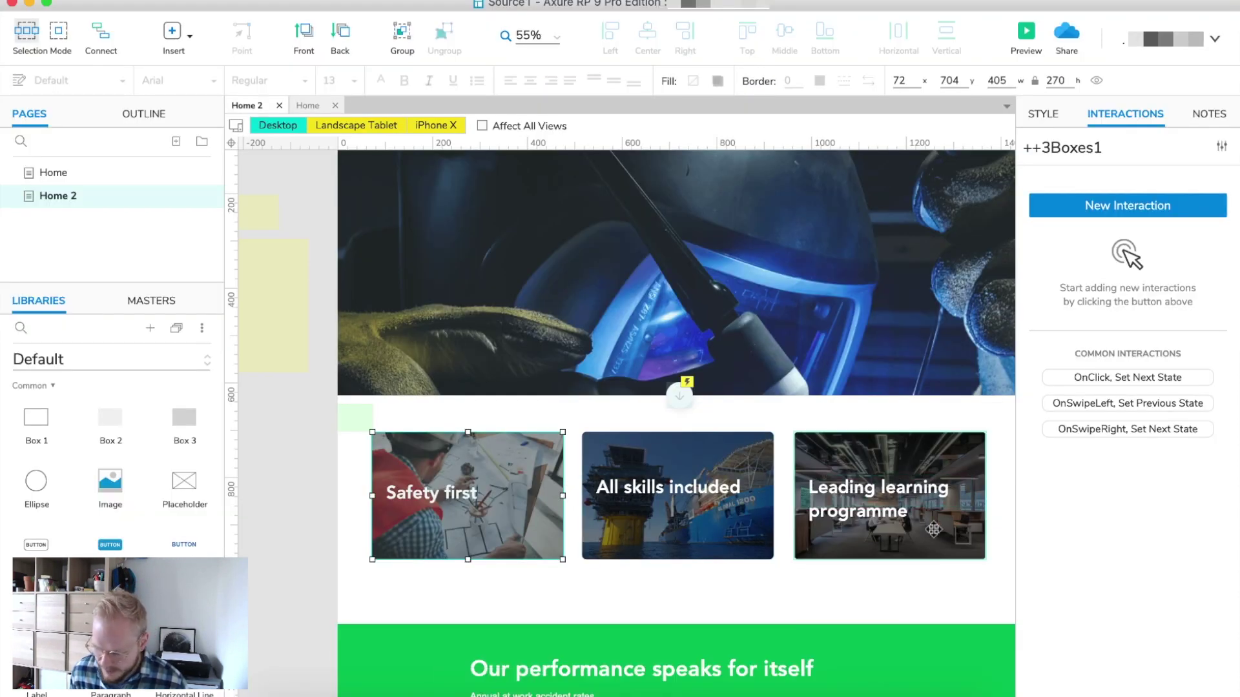
click(324, 479)
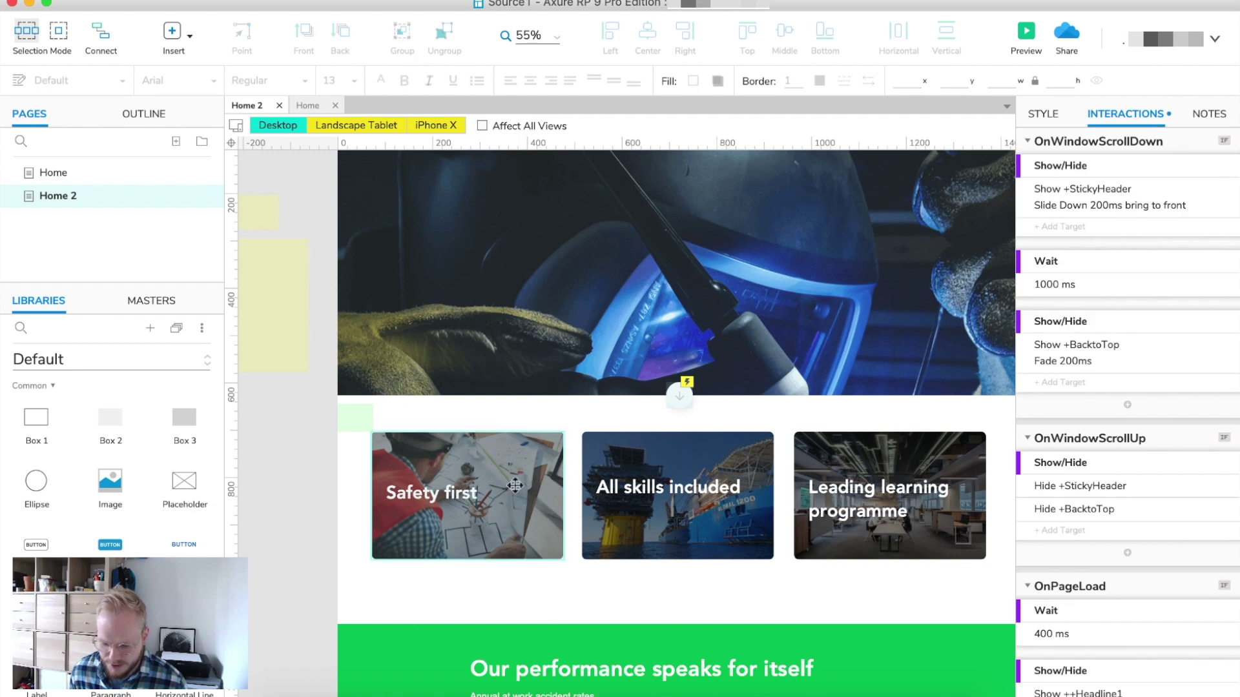
click(514, 488)
scroll(511, 489, right, 3)
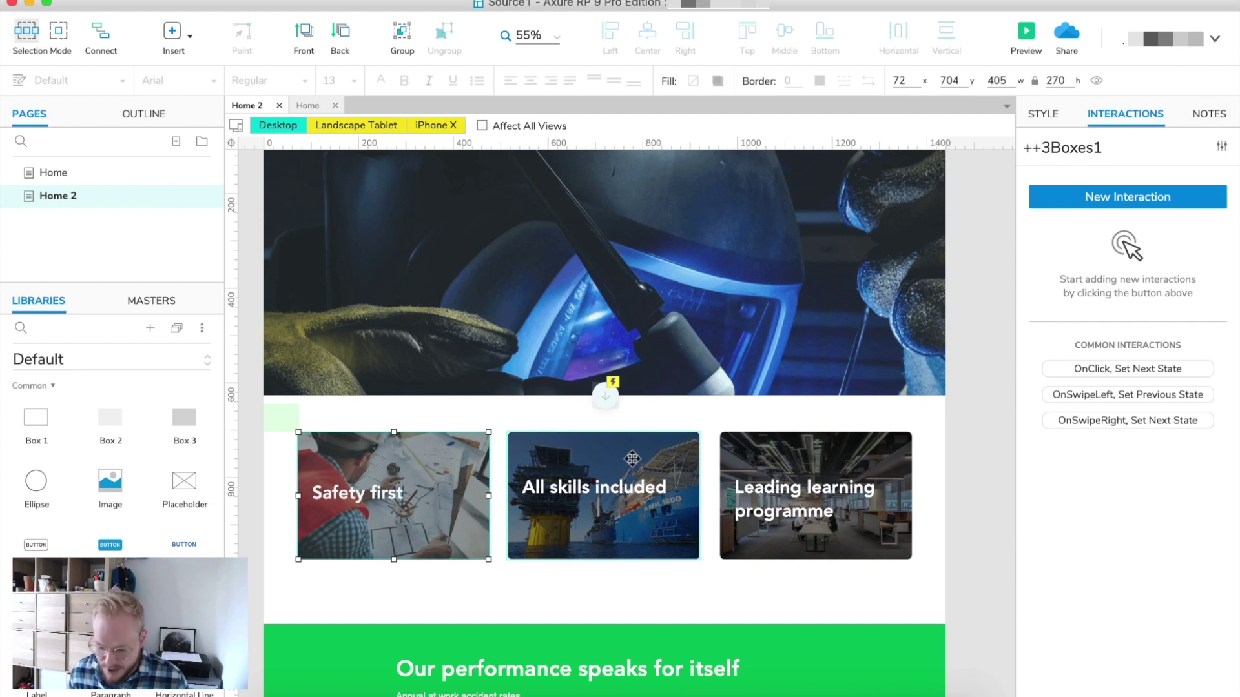
Step: Select all pieces of the All skills included card, then dismiss its context menu unchanged
click(620, 475)
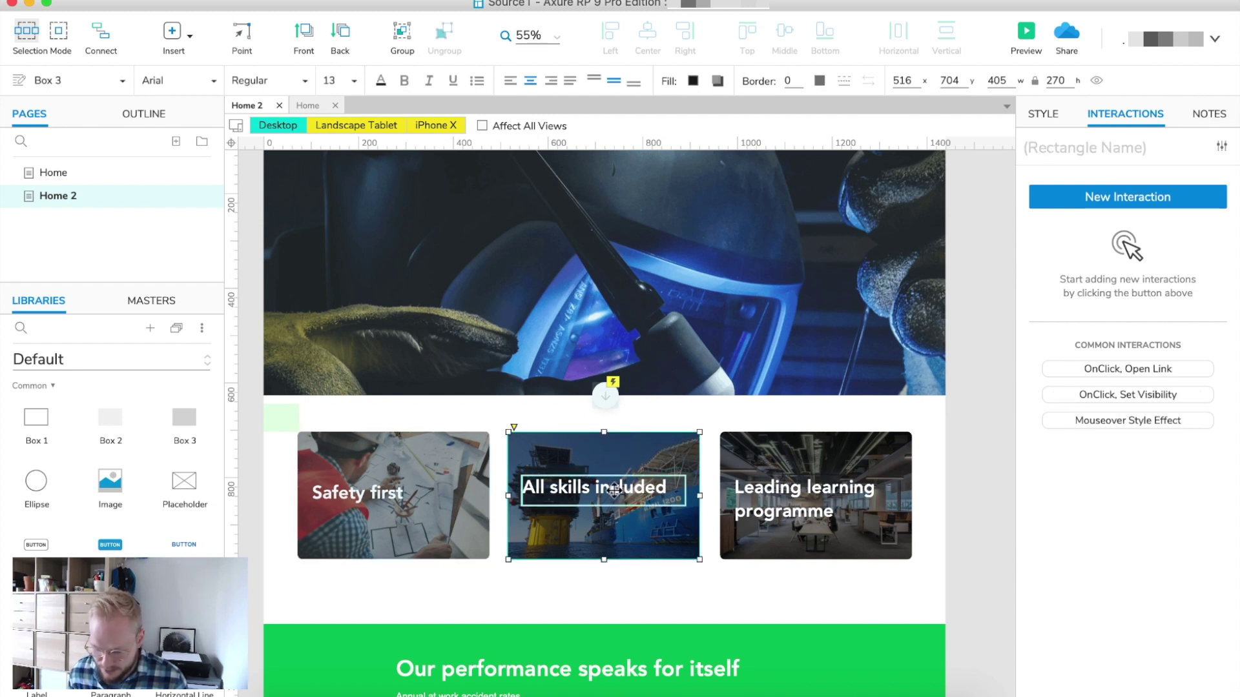
shift+click(620, 481)
drag(683, 587, 573, 468)
right_click(607, 474)
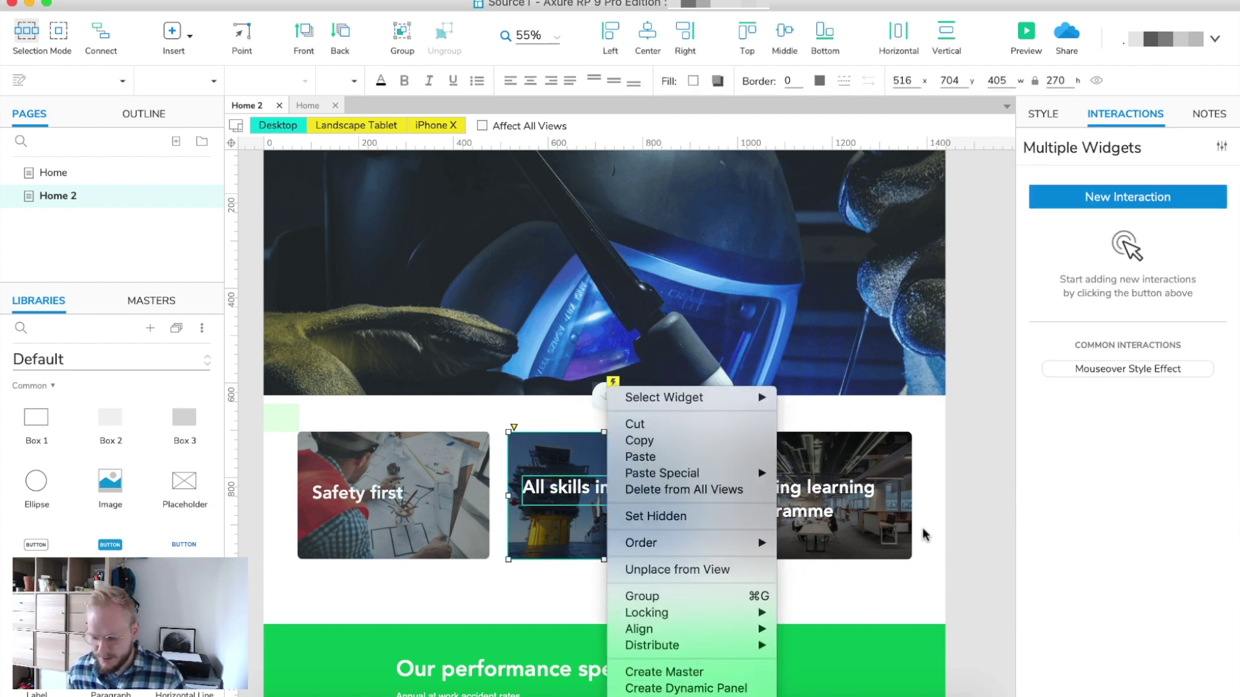
click(962, 486)
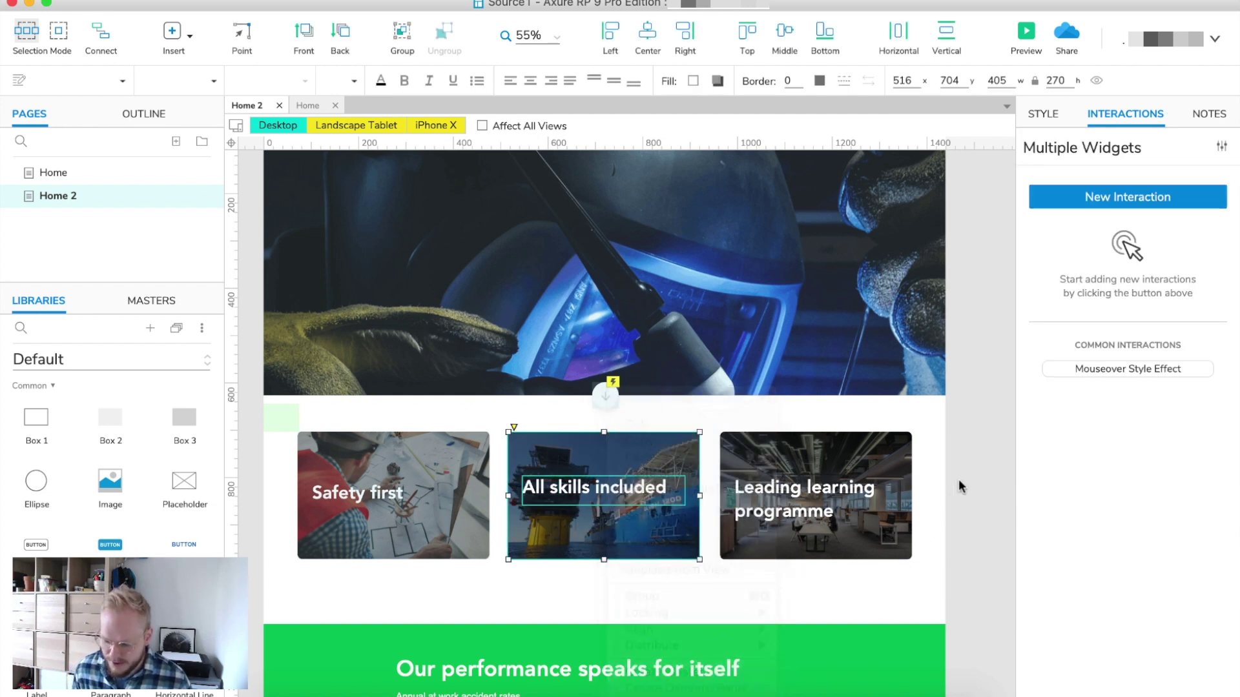
Step: Open the ++3Boxes1 card panel for editing and view its green Info state
double_click(384, 481)
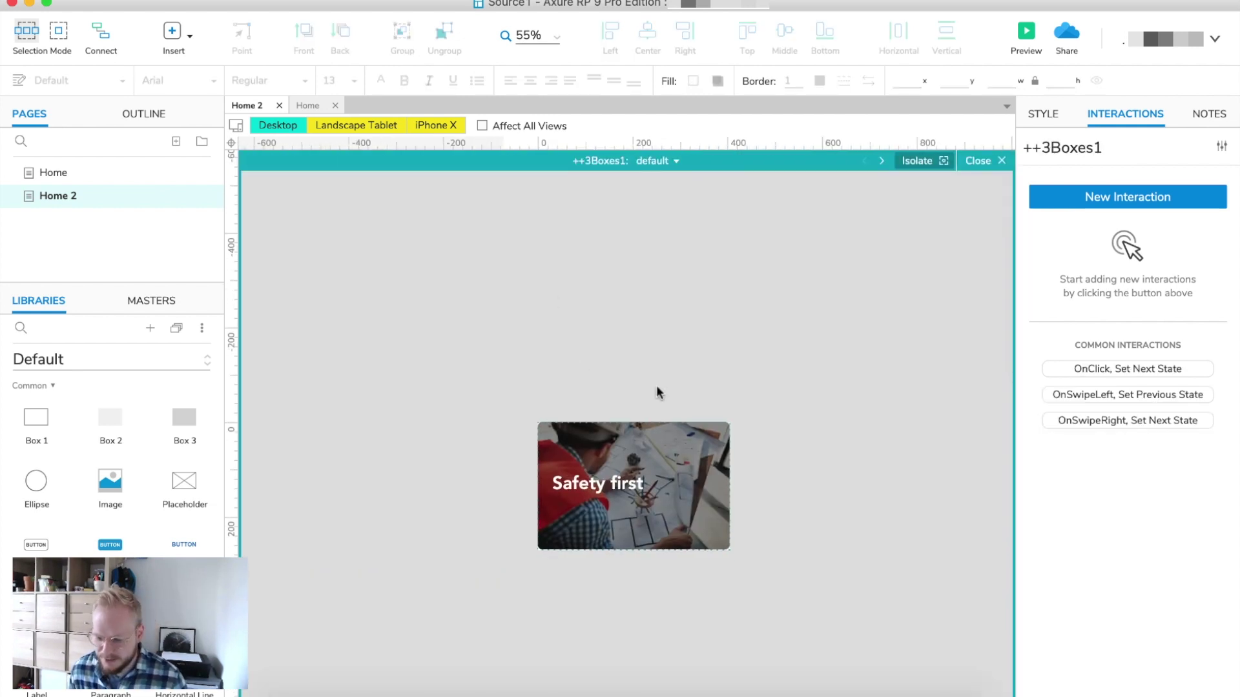
click(663, 164)
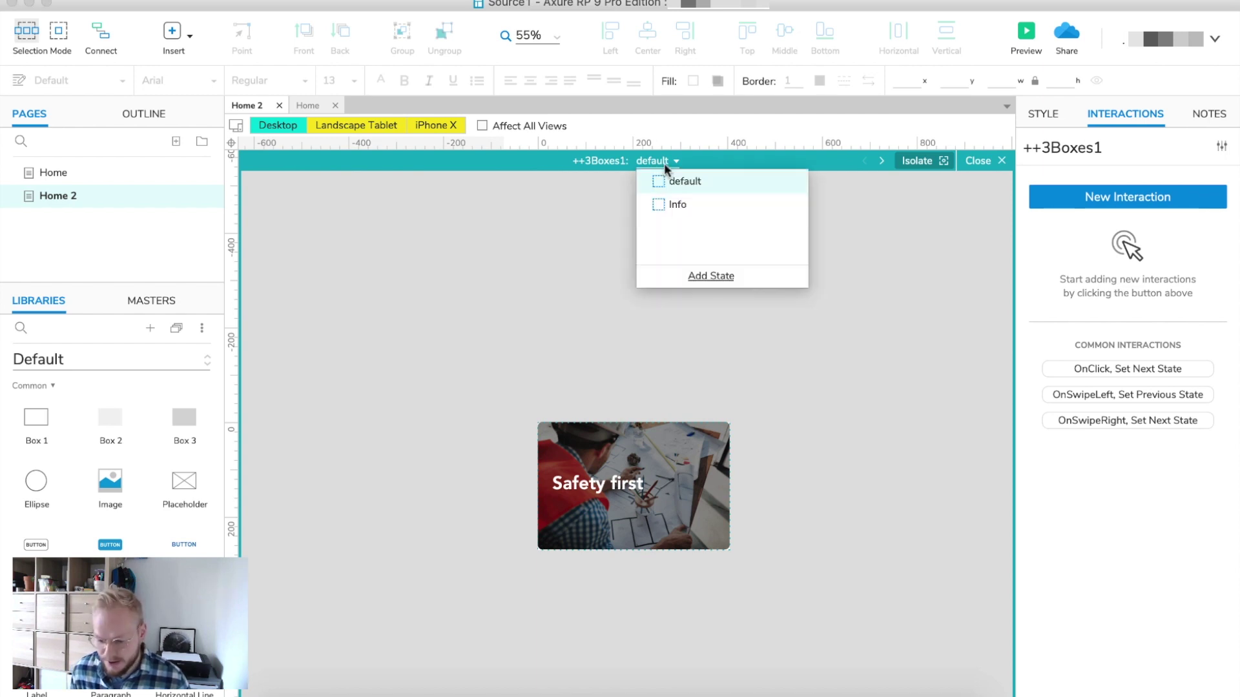
click(679, 204)
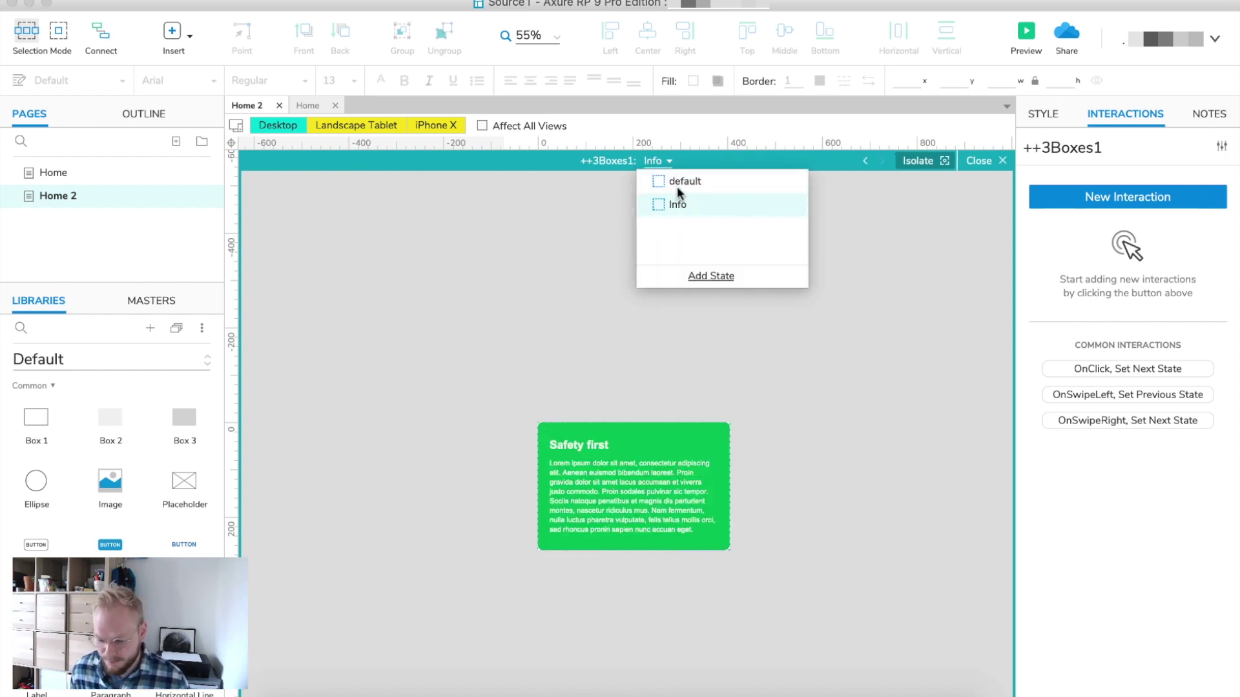
Step: Toggle the panel between its default and Info states, ending on the default photo state
click(678, 182)
click(679, 204)
click(678, 182)
click(680, 204)
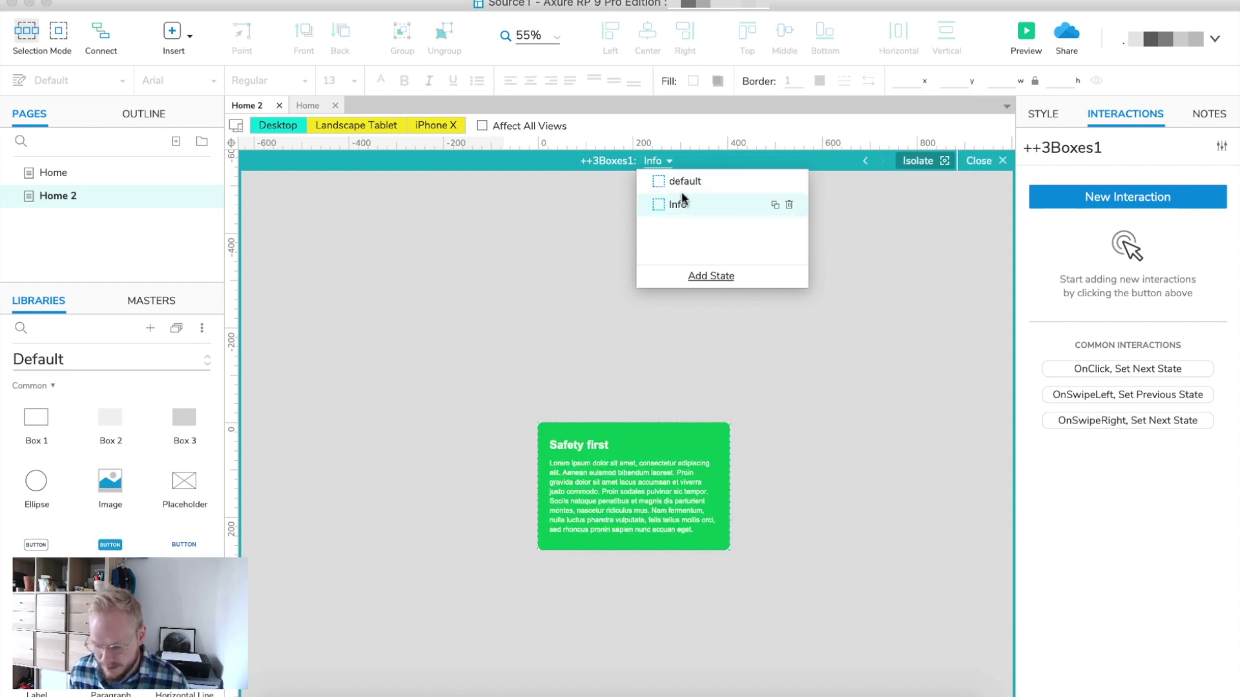
click(678, 182)
click(680, 204)
click(678, 182)
click(680, 204)
click(678, 182)
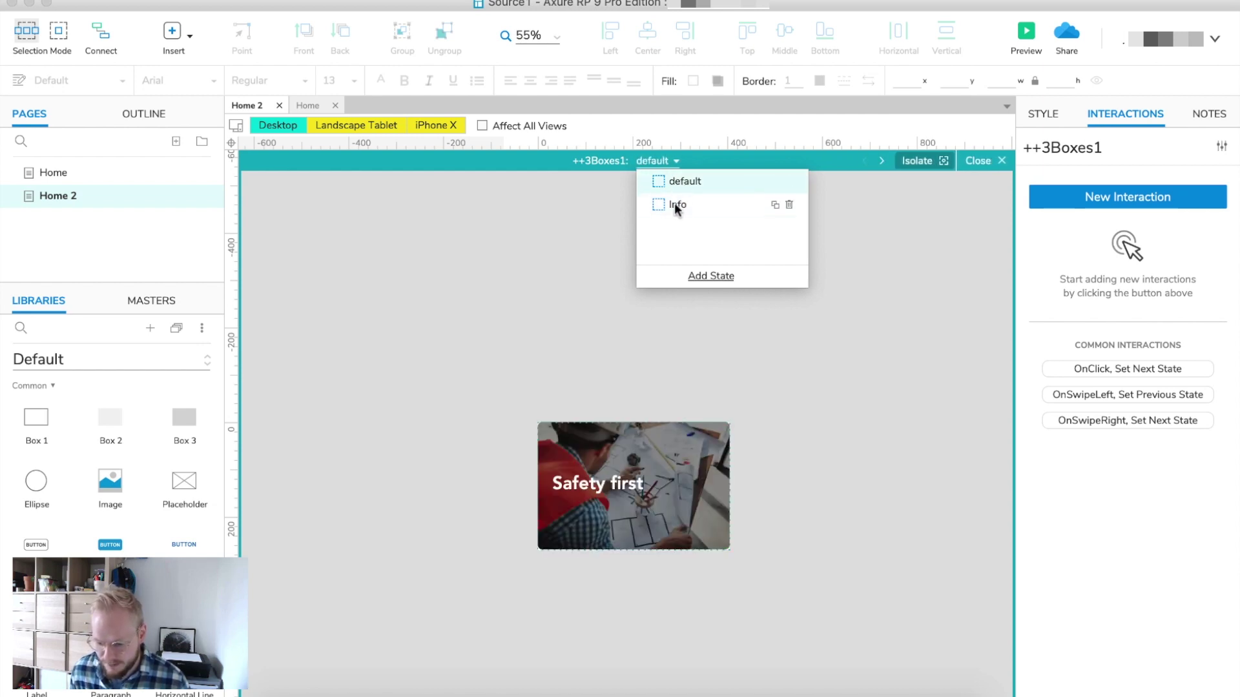
click(674, 203)
click(676, 183)
click(680, 204)
click(678, 183)
click(676, 204)
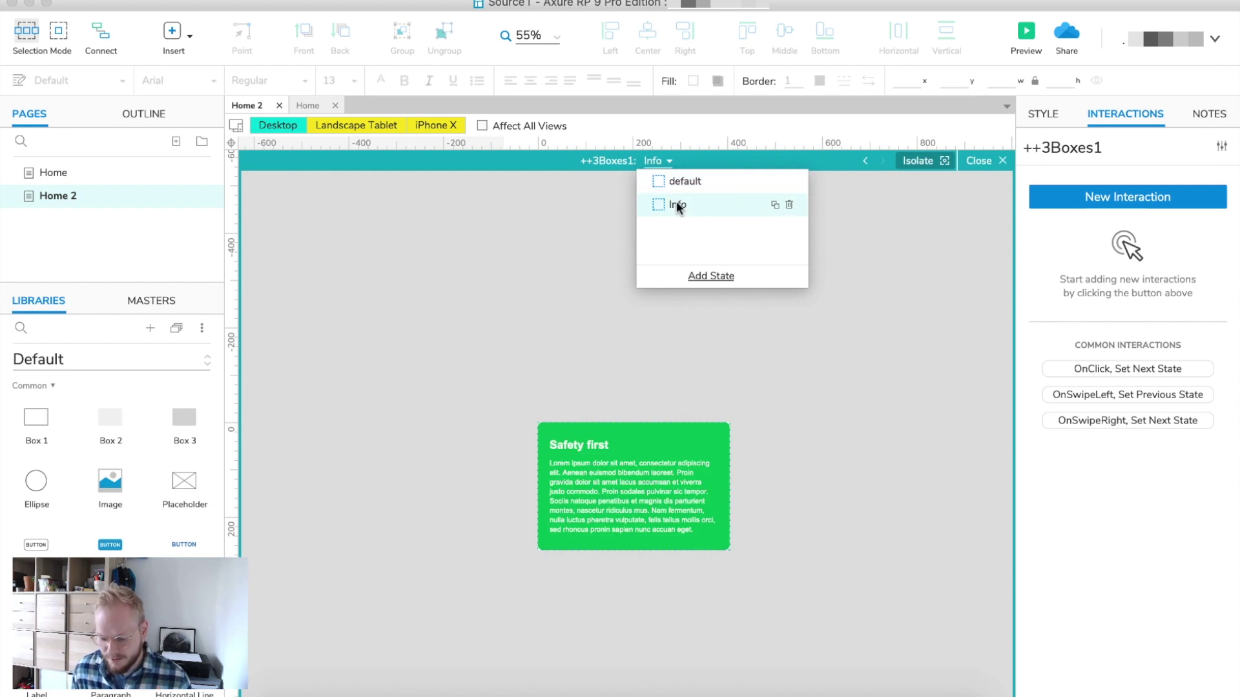
click(681, 182)
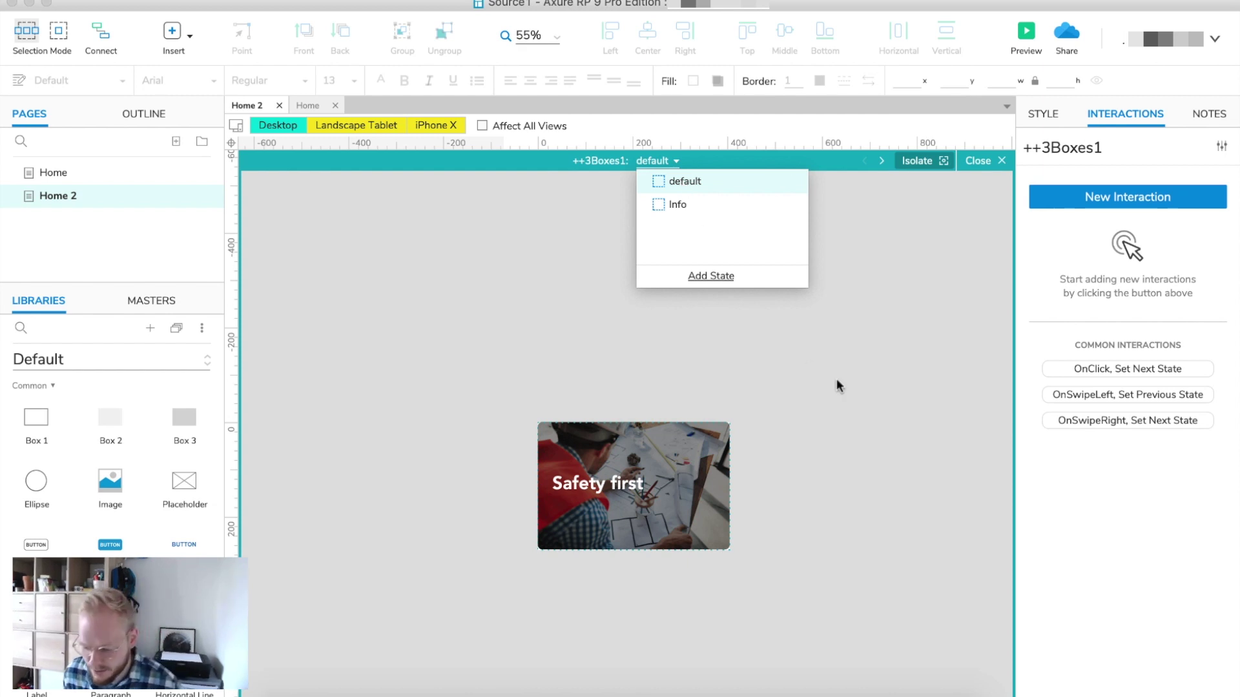
Step: Select the Safety first card panel and add an OnMouseEnter Set Panel State action targeting ++3Boxes1
click(977, 160)
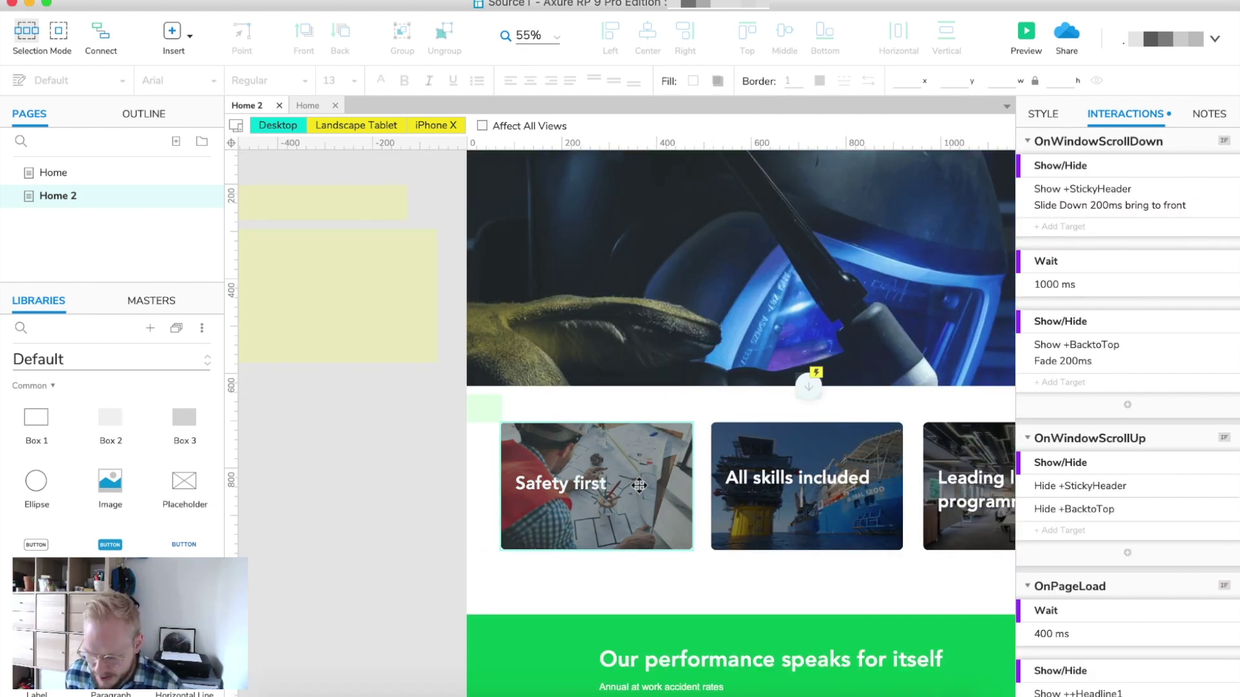
click(602, 485)
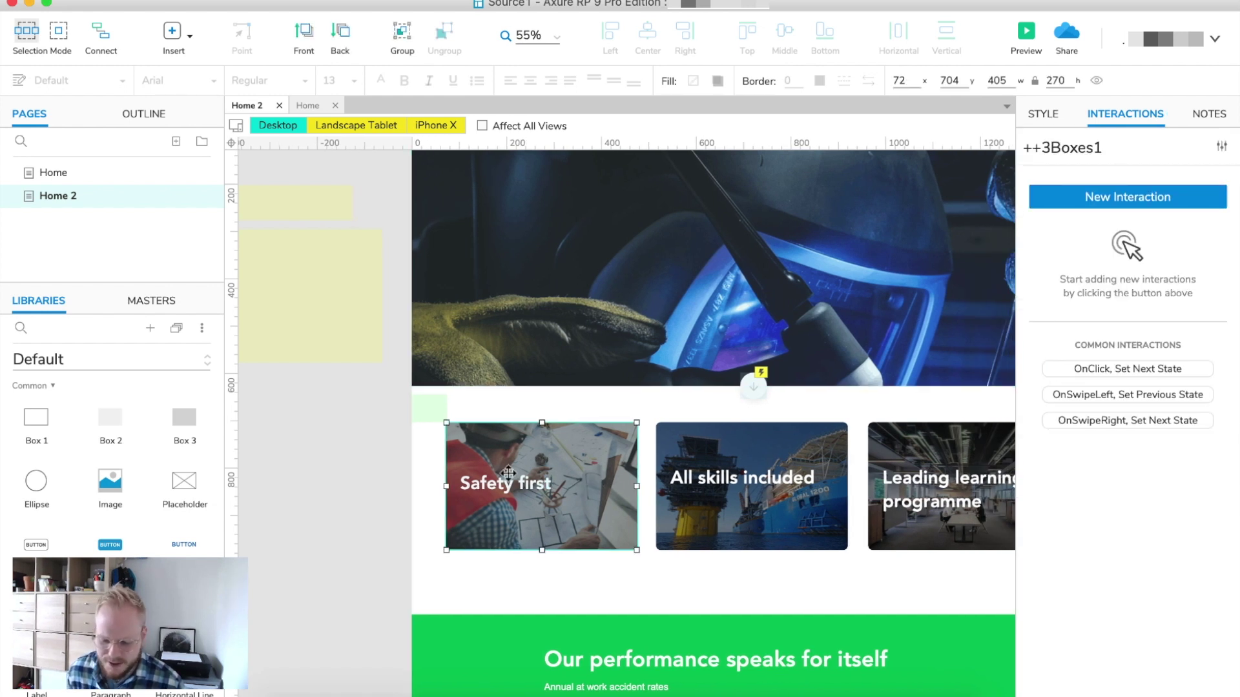
click(1163, 192)
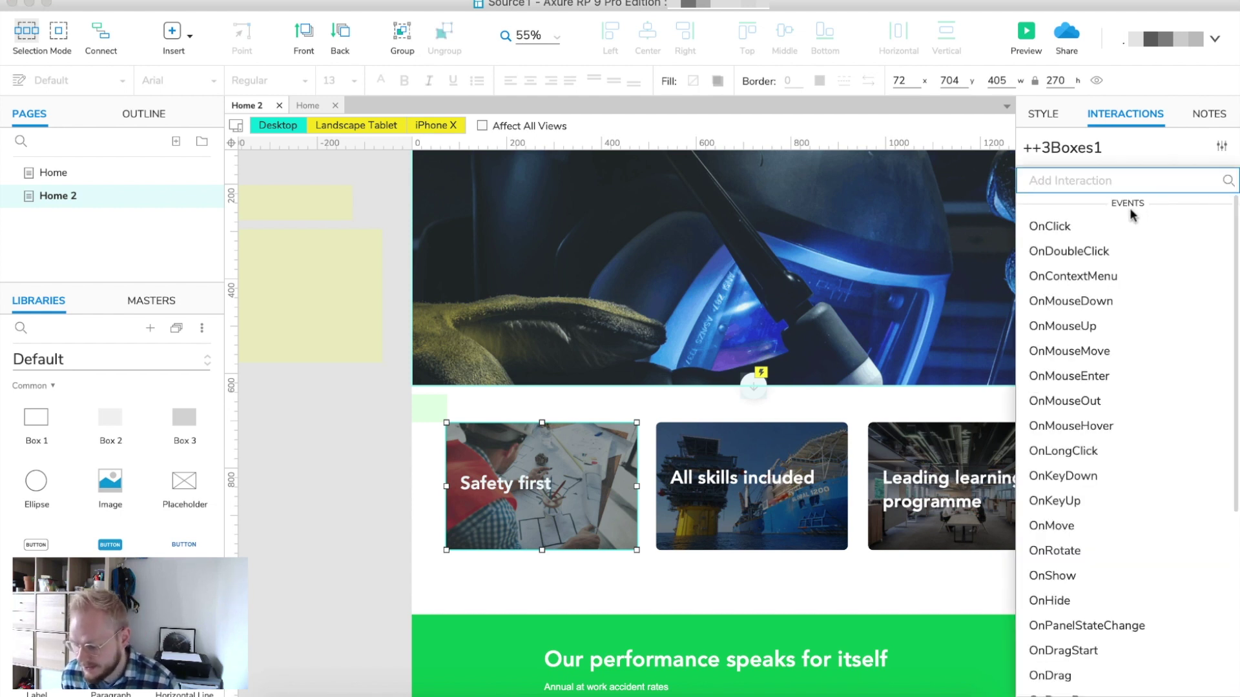
click(1096, 377)
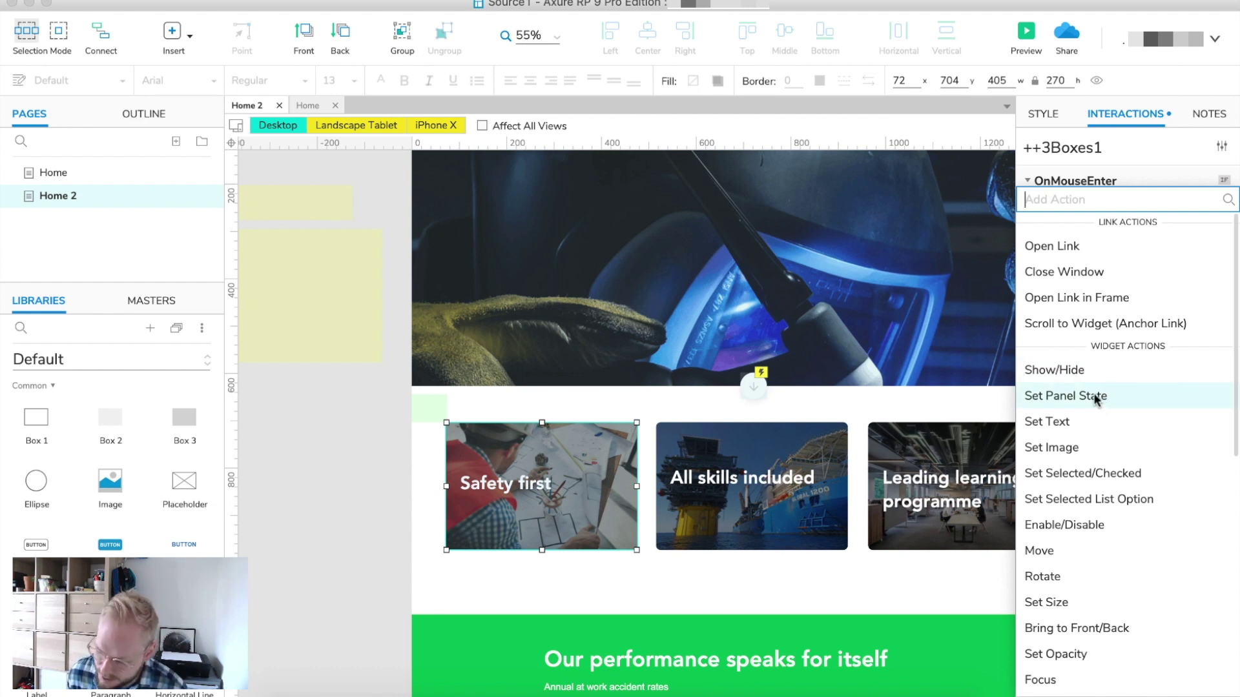
click(1095, 400)
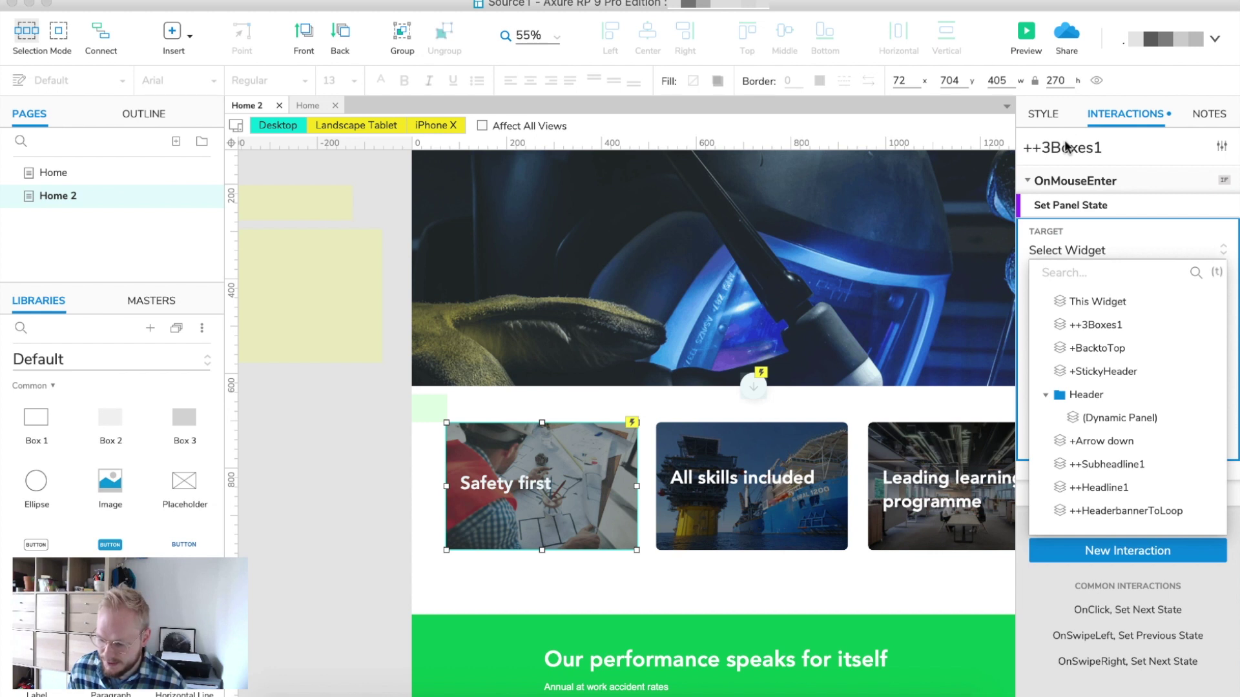
click(1105, 326)
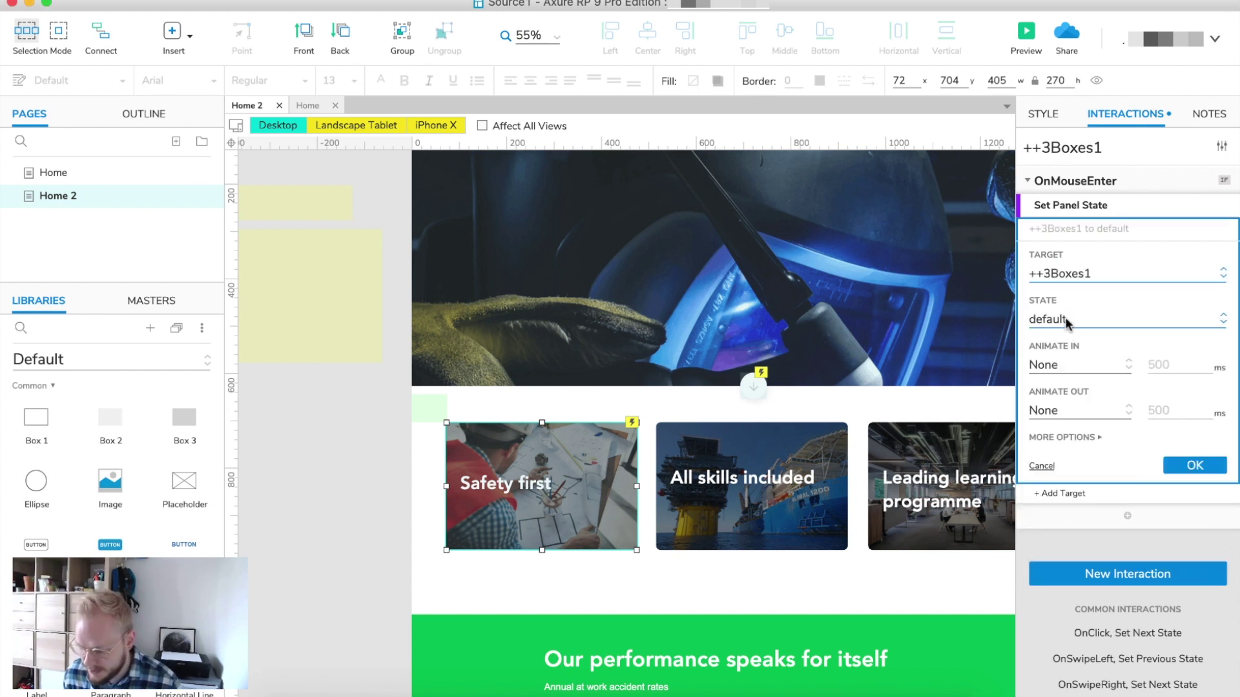
Step: Set ++3Boxes1 to its Next state with a Flip Left 500ms animation and confirm
click(1067, 321)
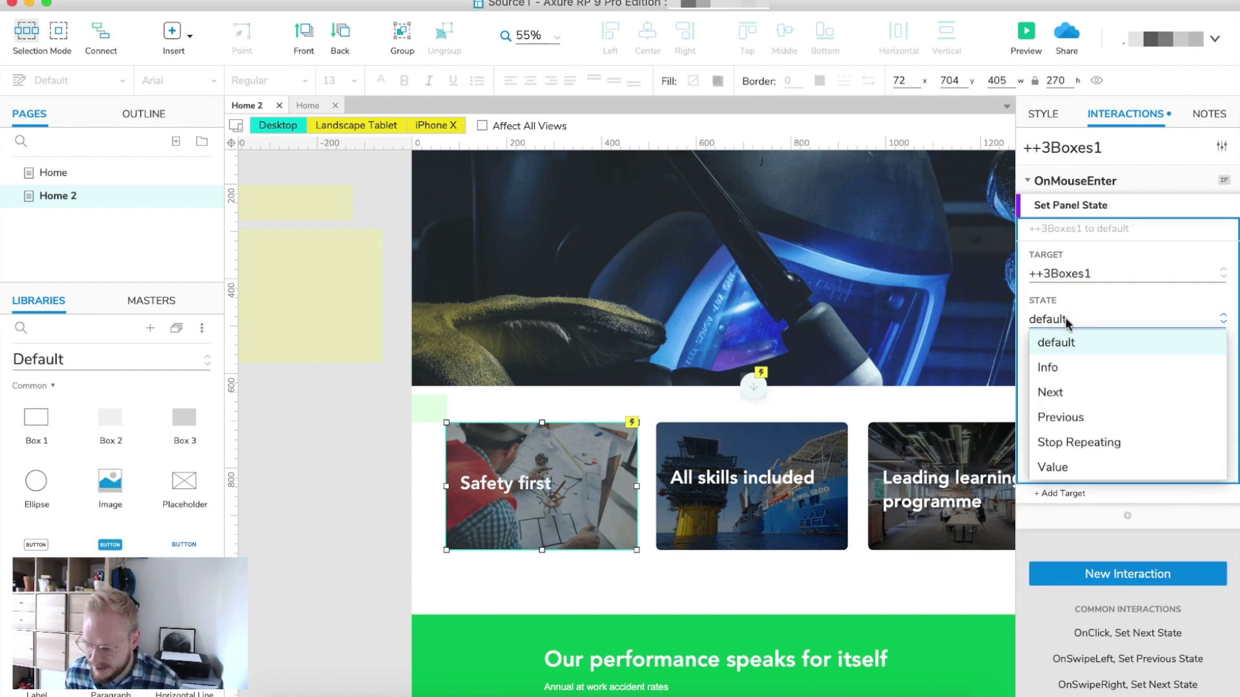
click(1067, 395)
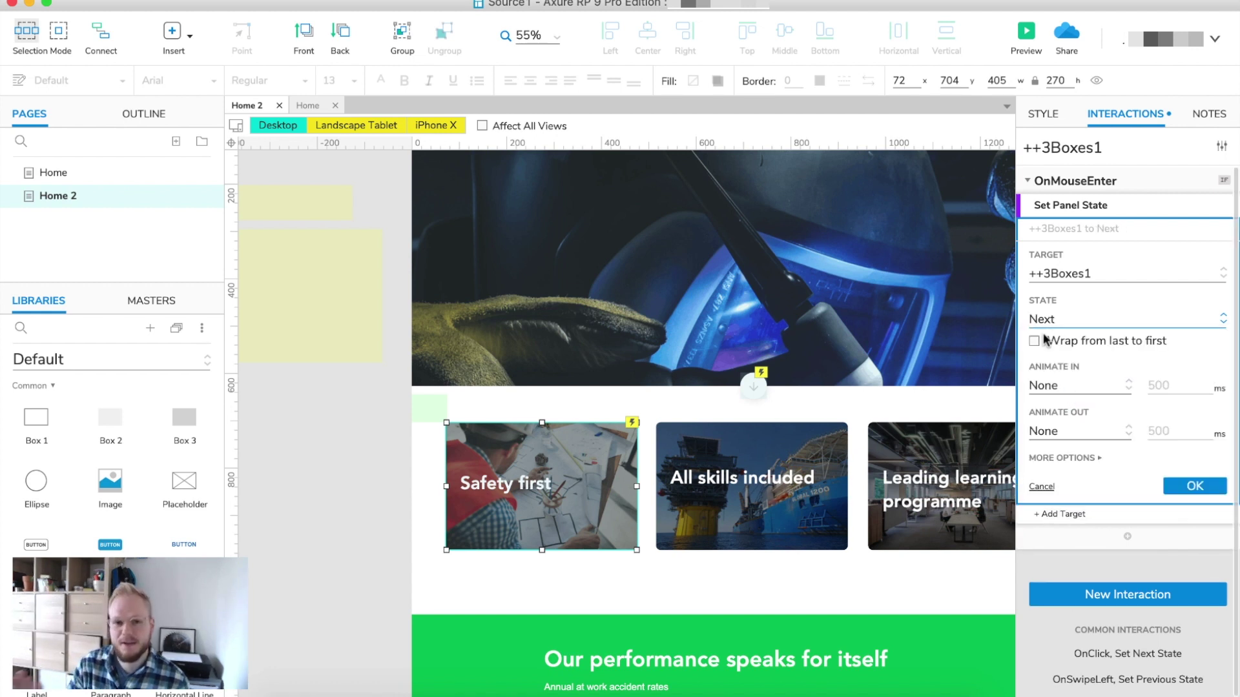
click(1071, 386)
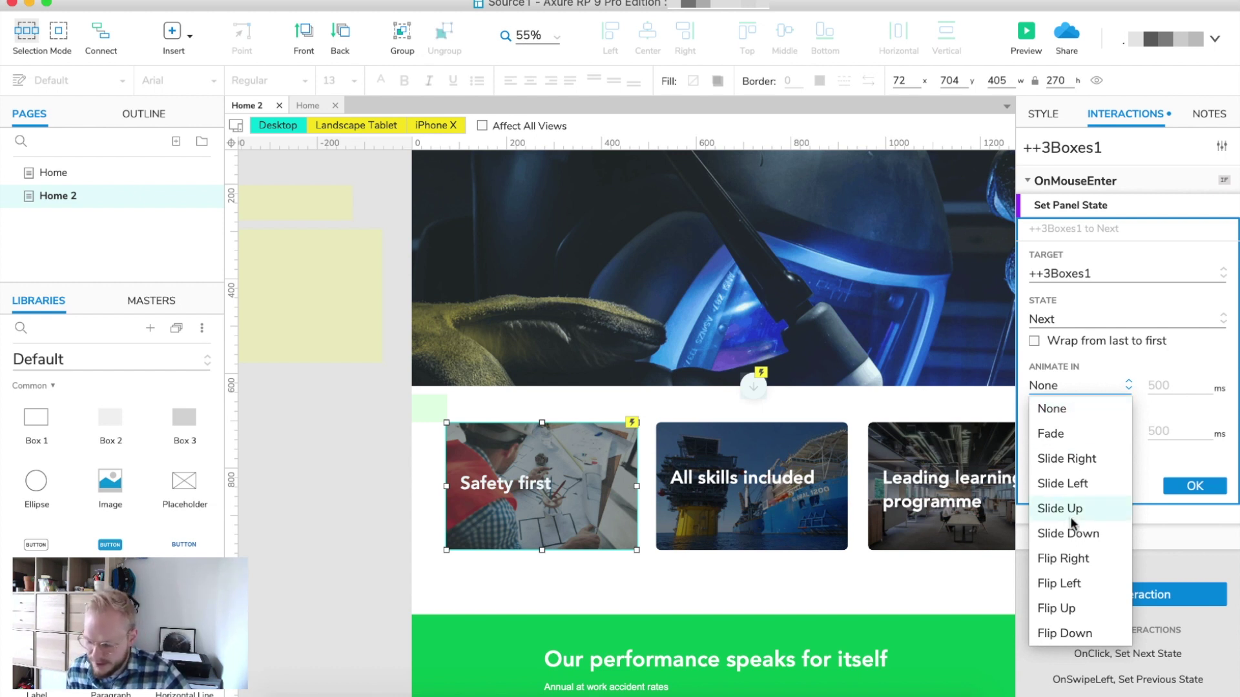
click(1063, 581)
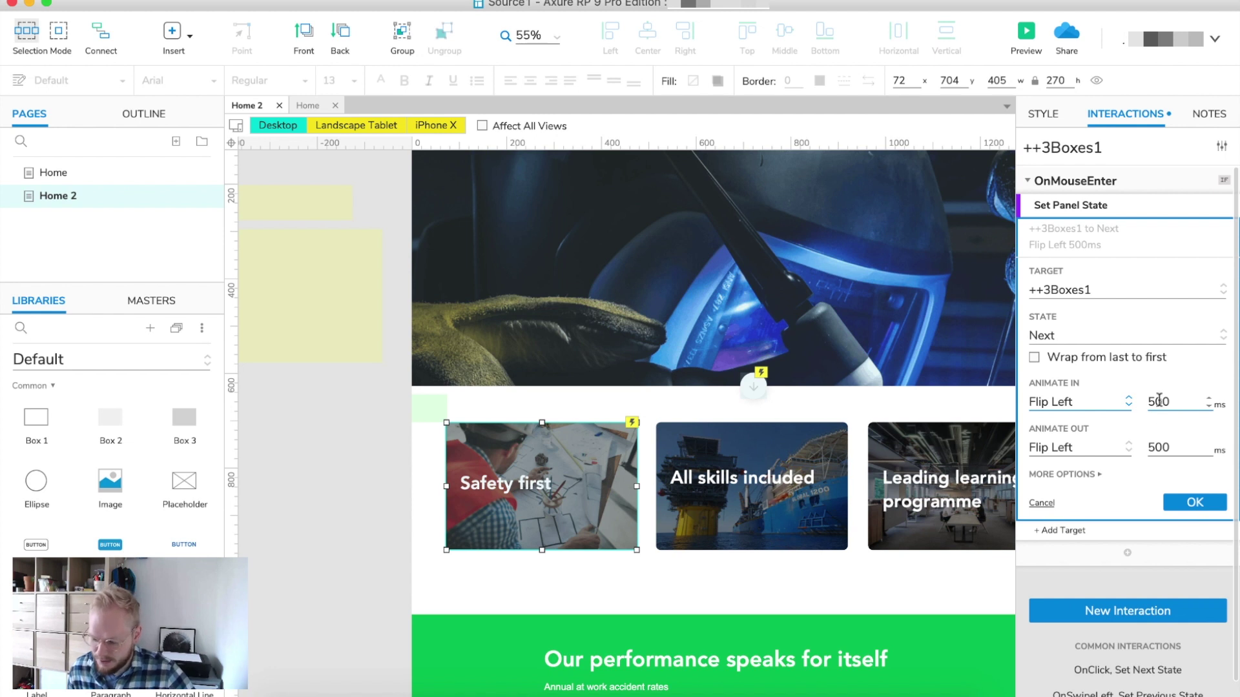
click(1084, 476)
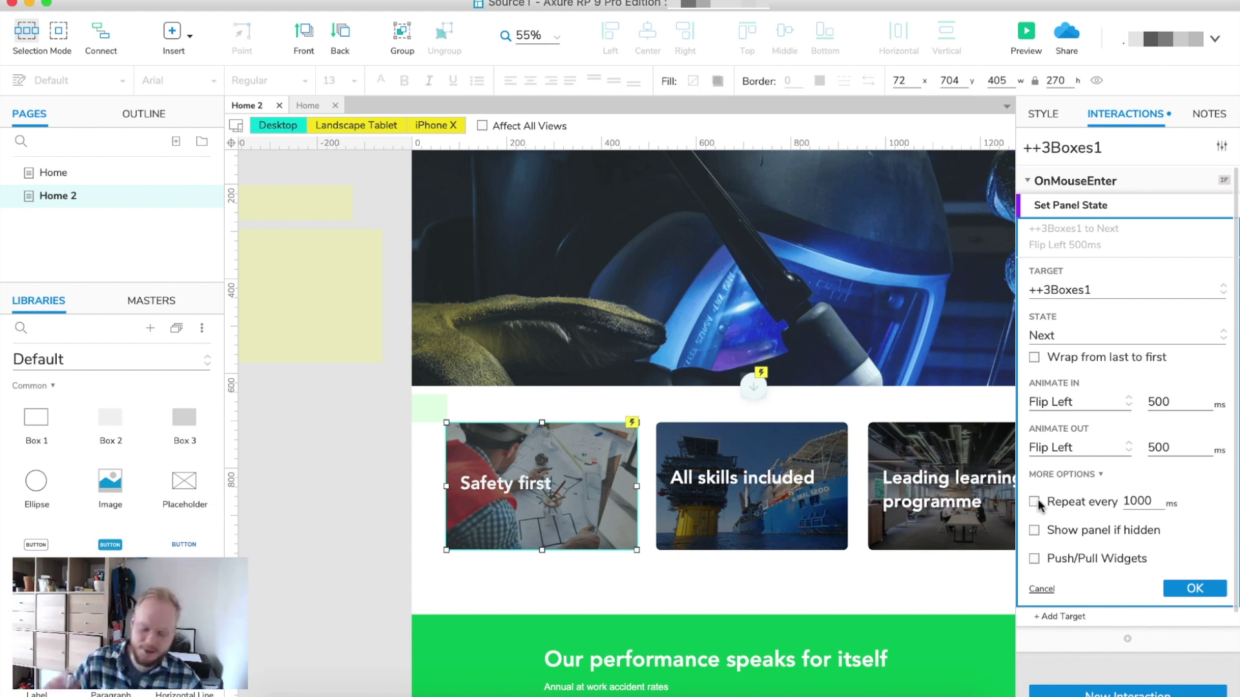
click(1080, 251)
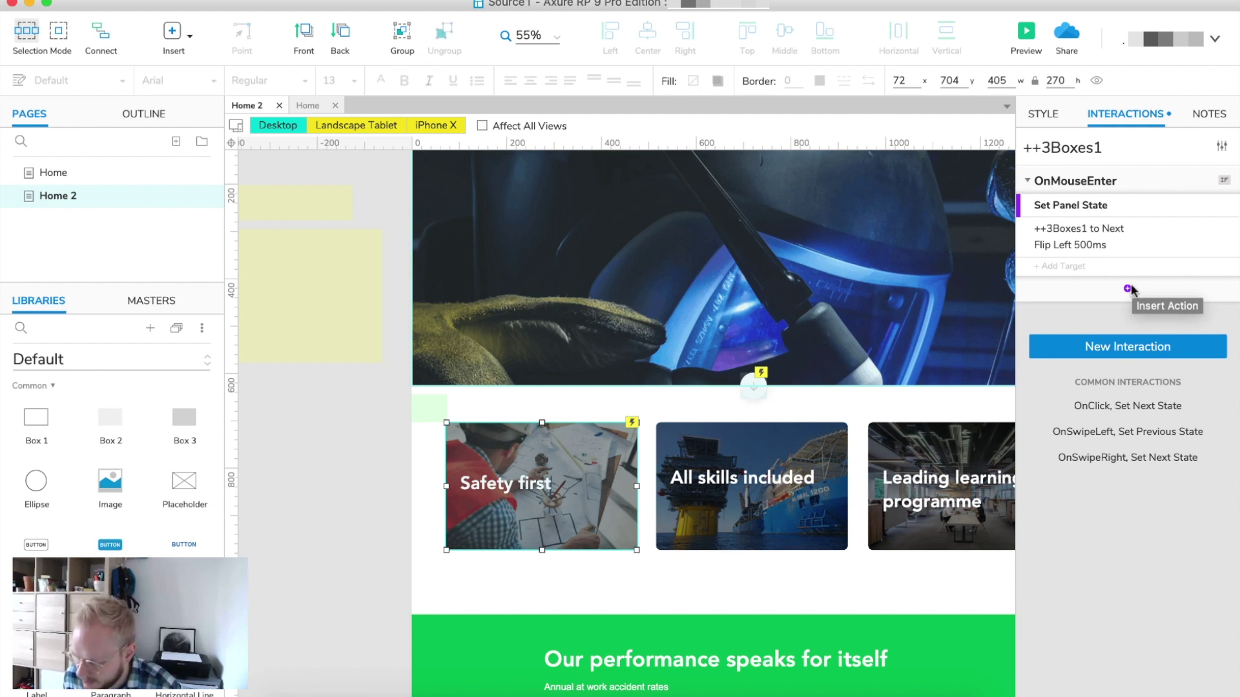
Step: Add an OnMouseOut Set Panel State action returning ++3Boxes1 to its default state
click(1127, 342)
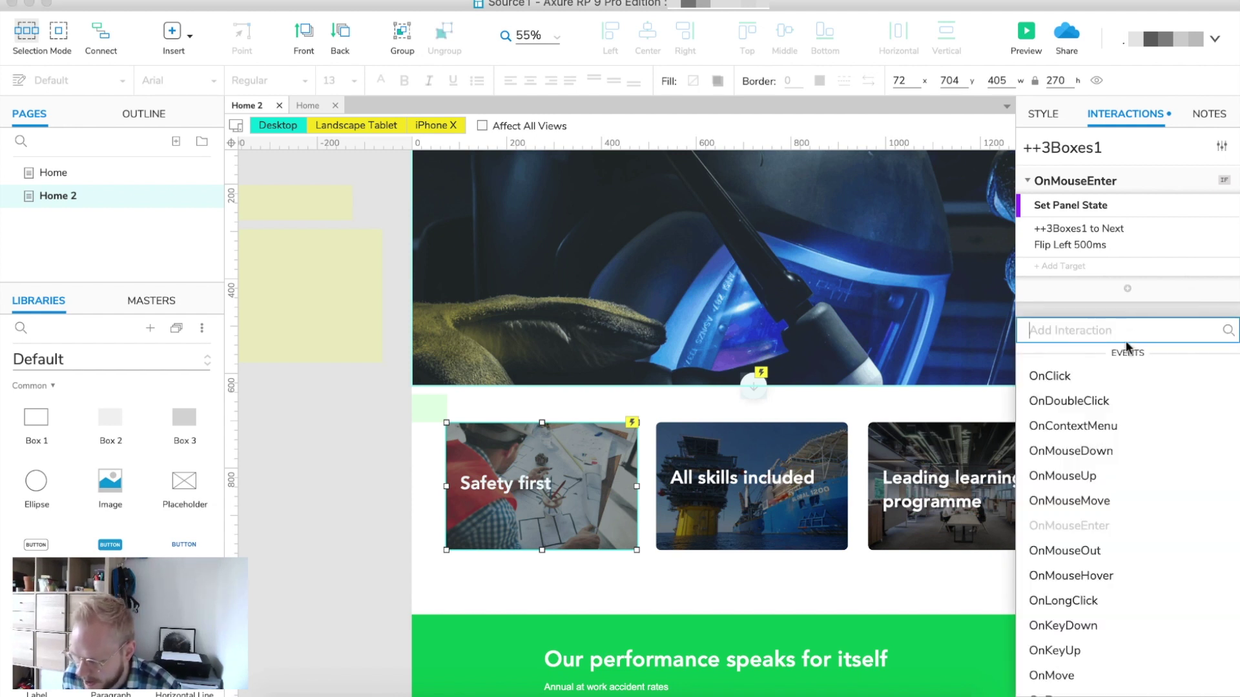
click(1096, 552)
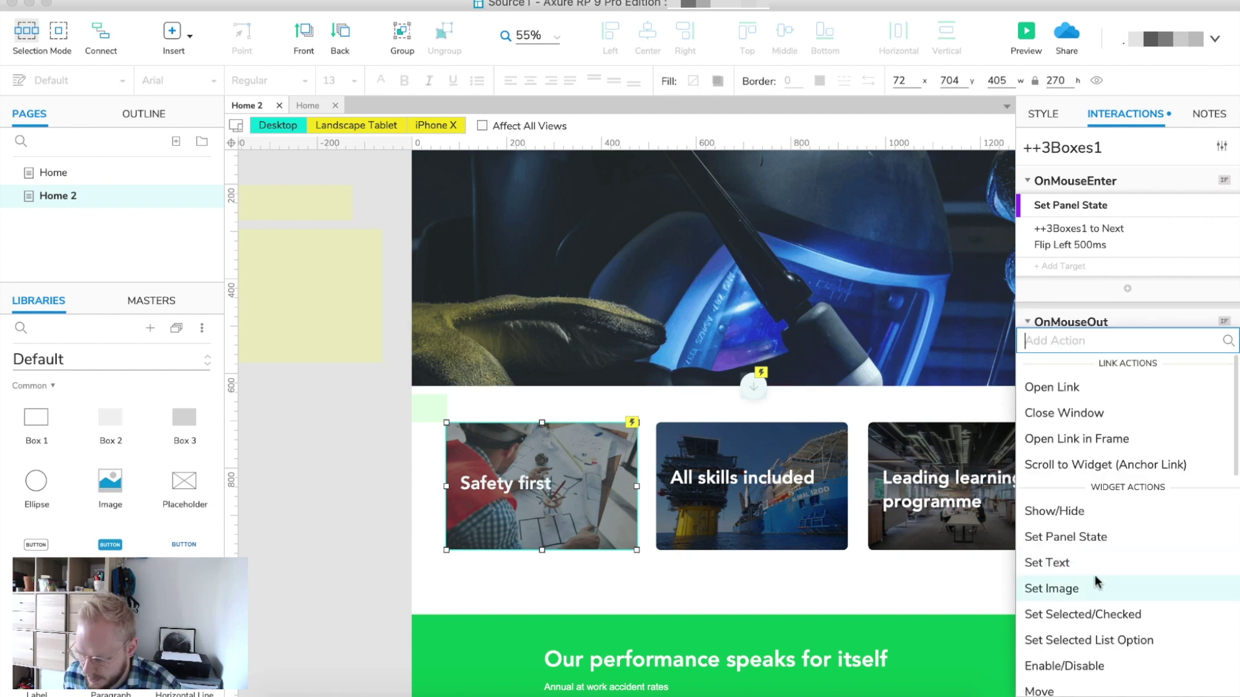
click(1101, 538)
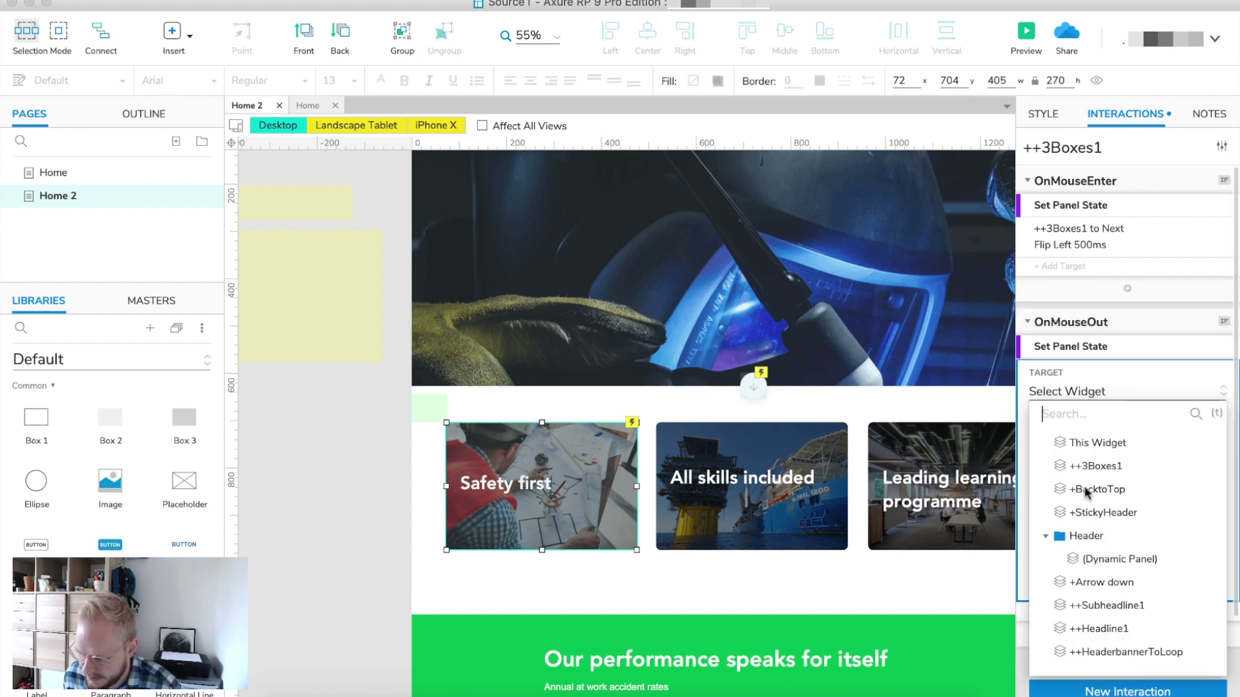
click(1101, 465)
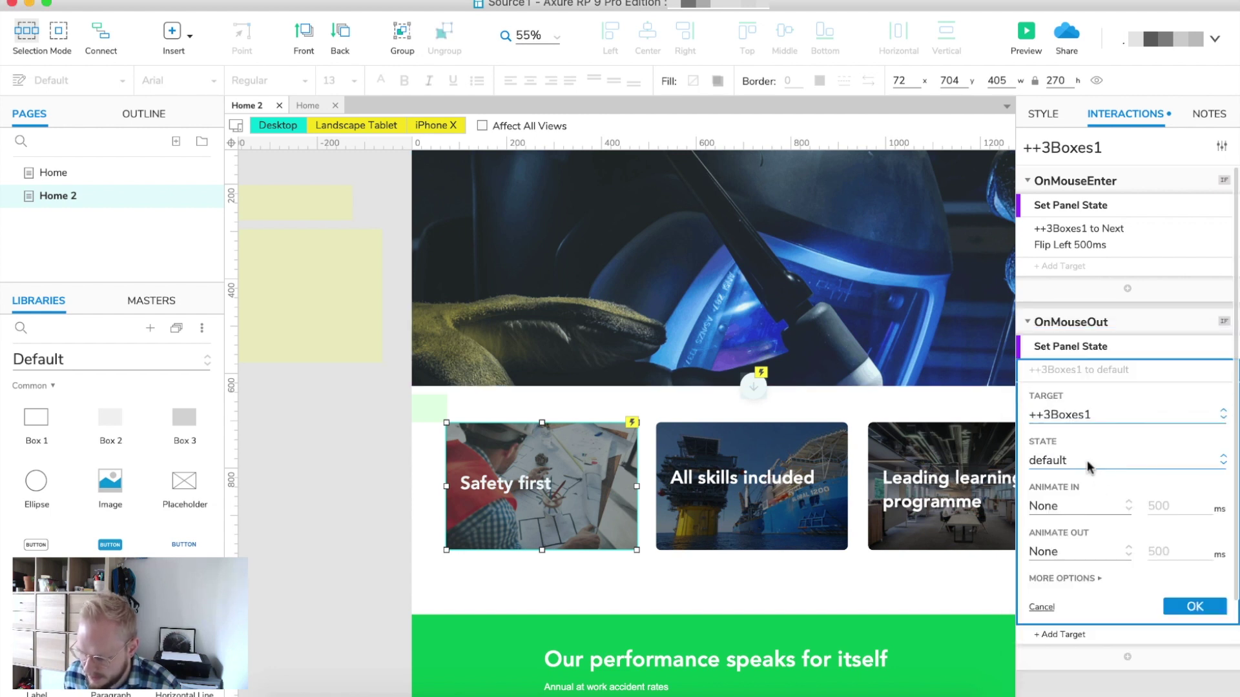
click(1087, 464)
click(1070, 486)
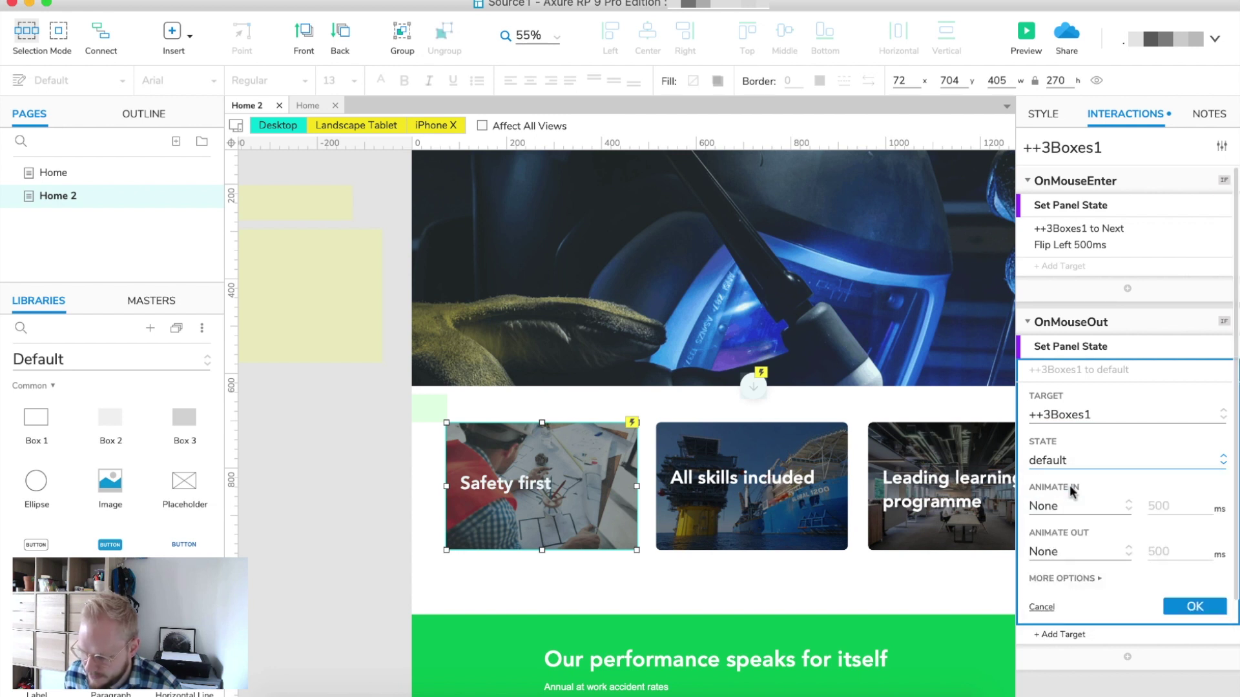
Step: Animate the return to default with Flip Right 500ms and confirm the action
click(1106, 507)
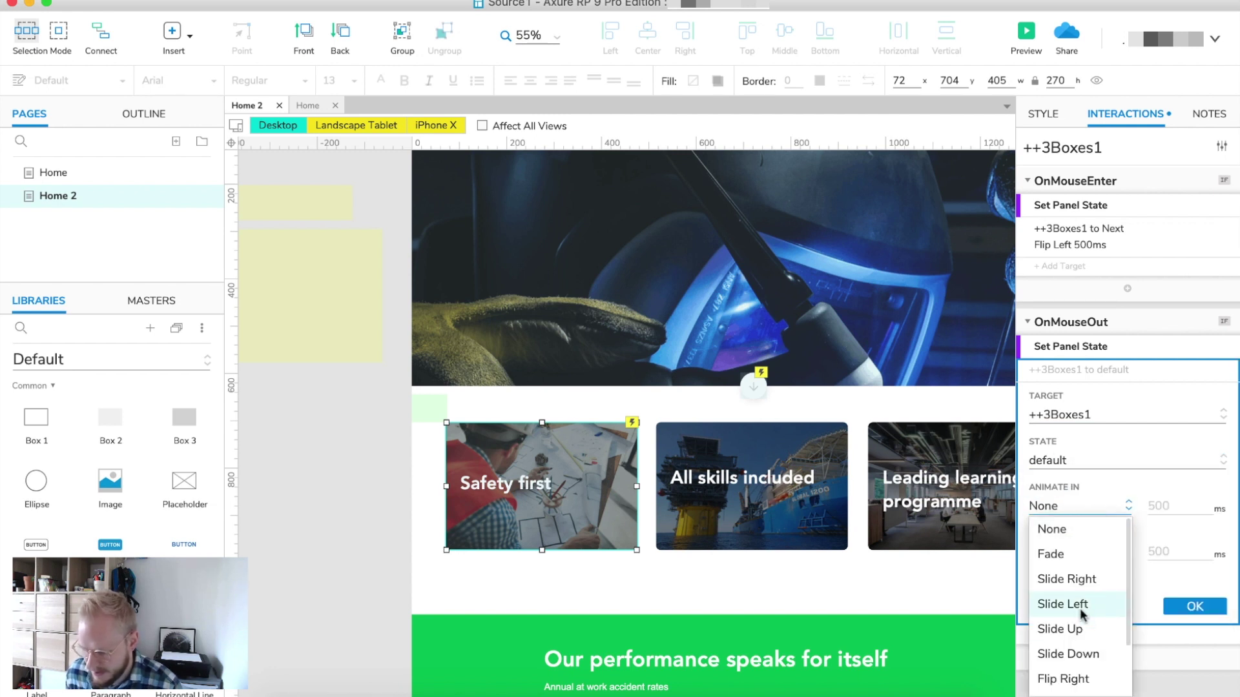
click(1080, 582)
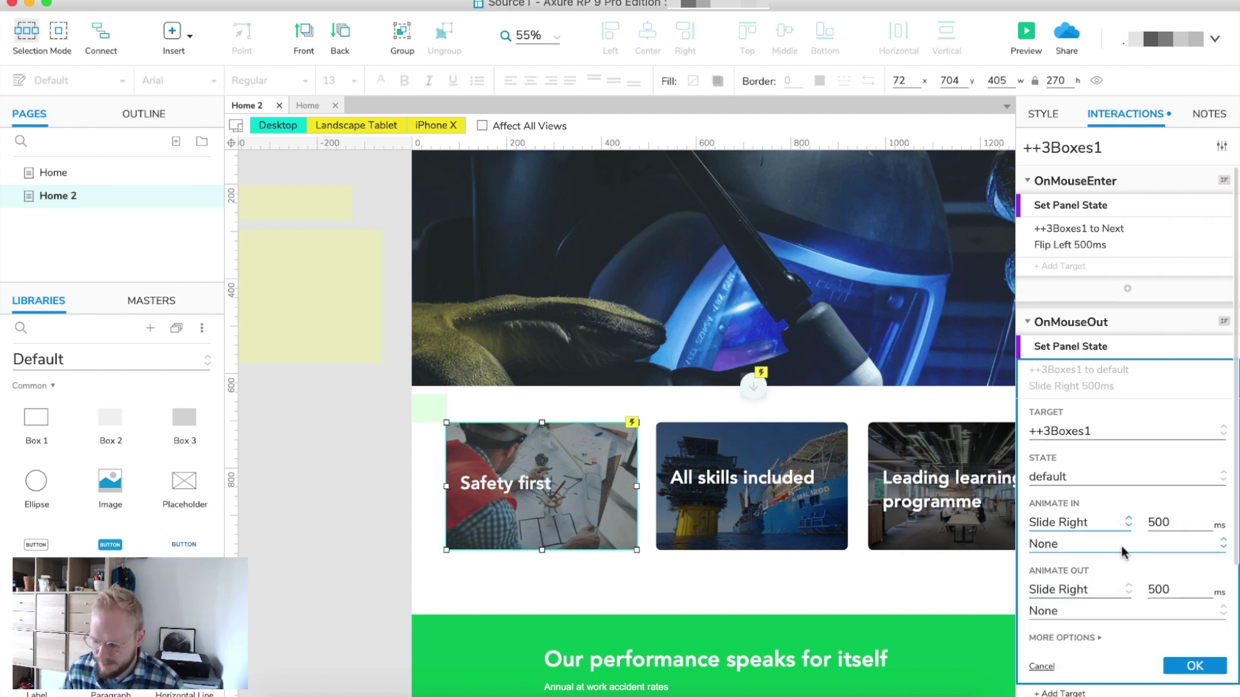
click(1100, 523)
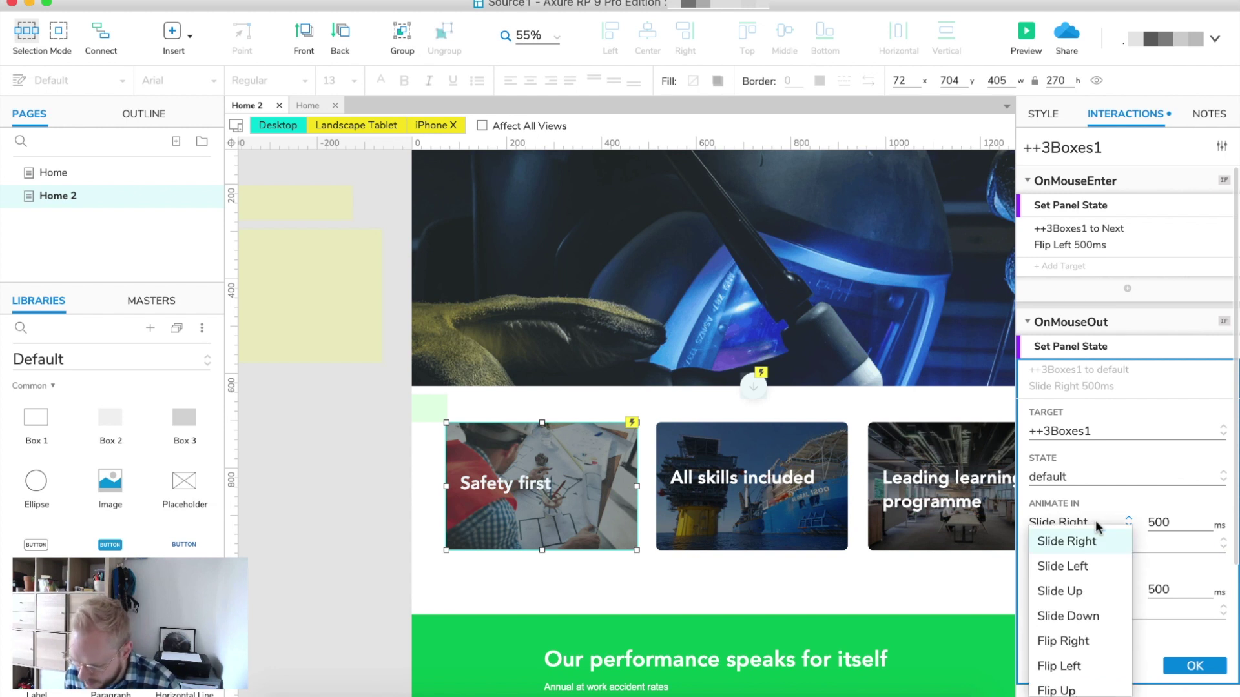
click(1082, 638)
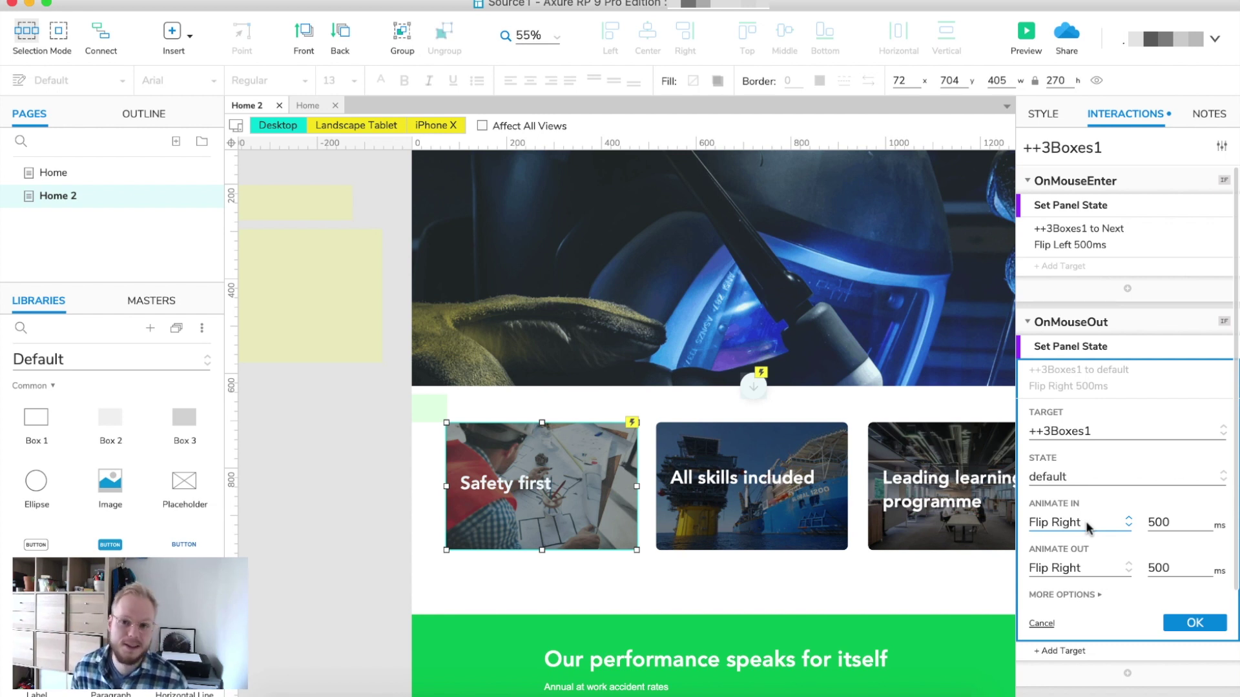
click(1192, 623)
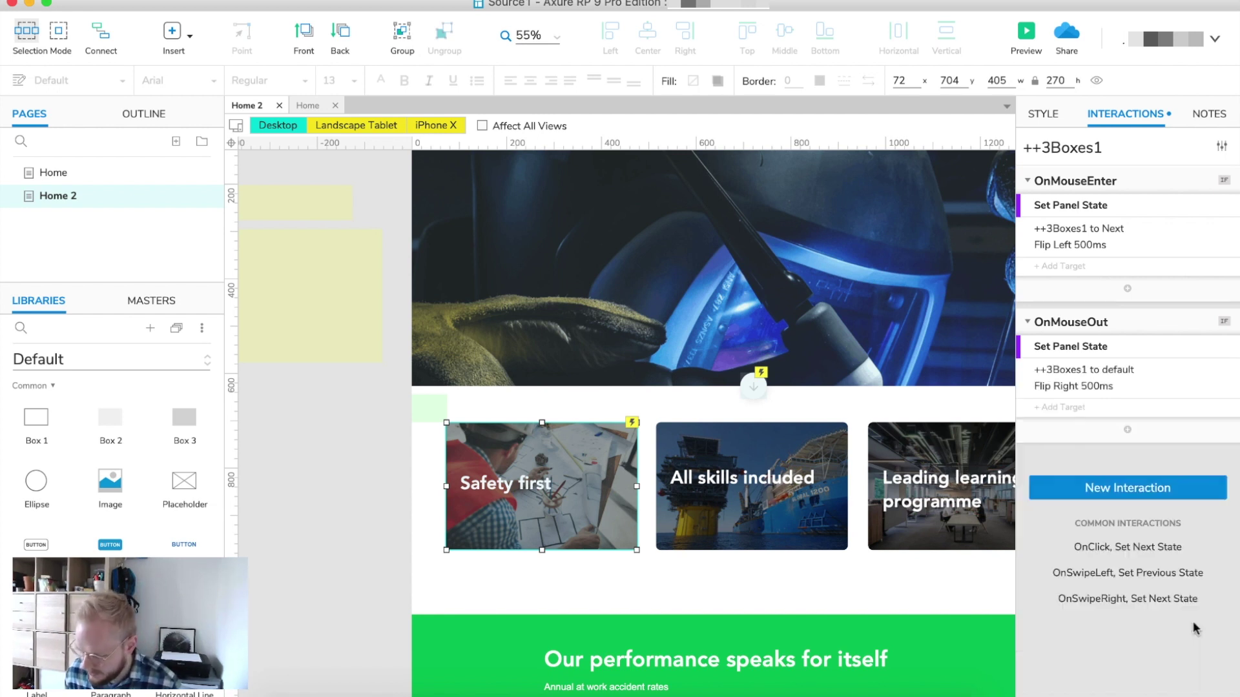
click(1072, 434)
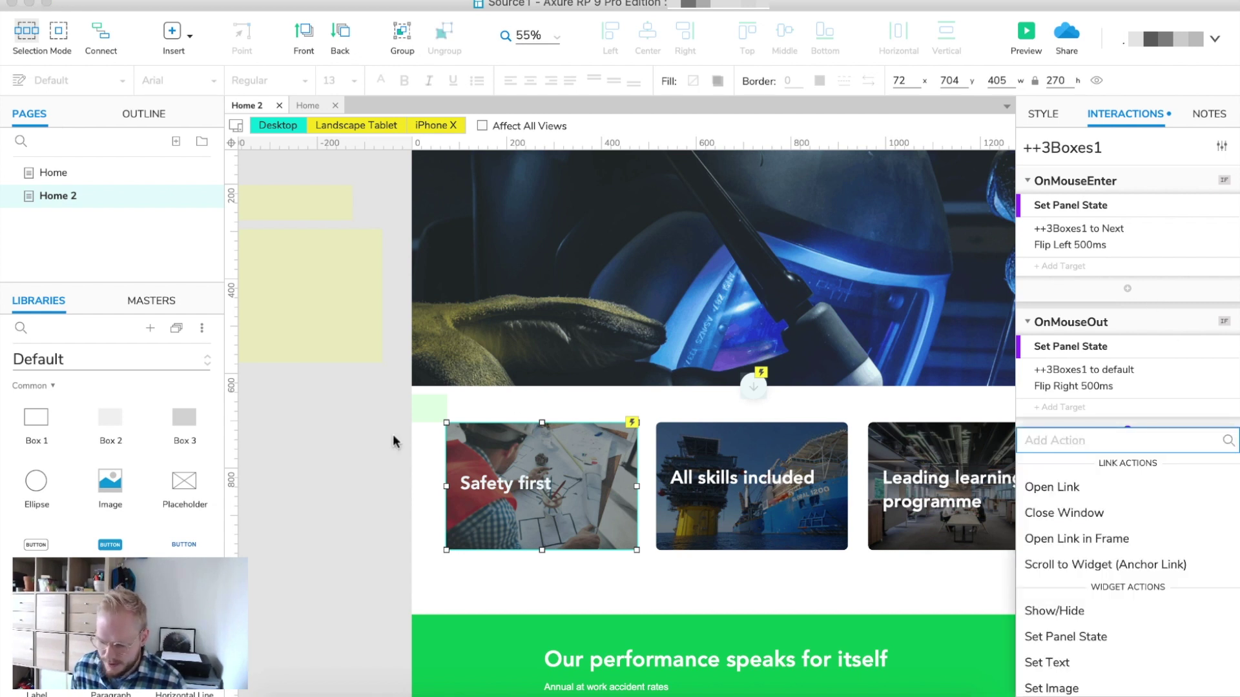
Step: Preview the prototype in the browser, scroll to the cards and hover Safety first to see it flip
key(Escape)
key(super+period)
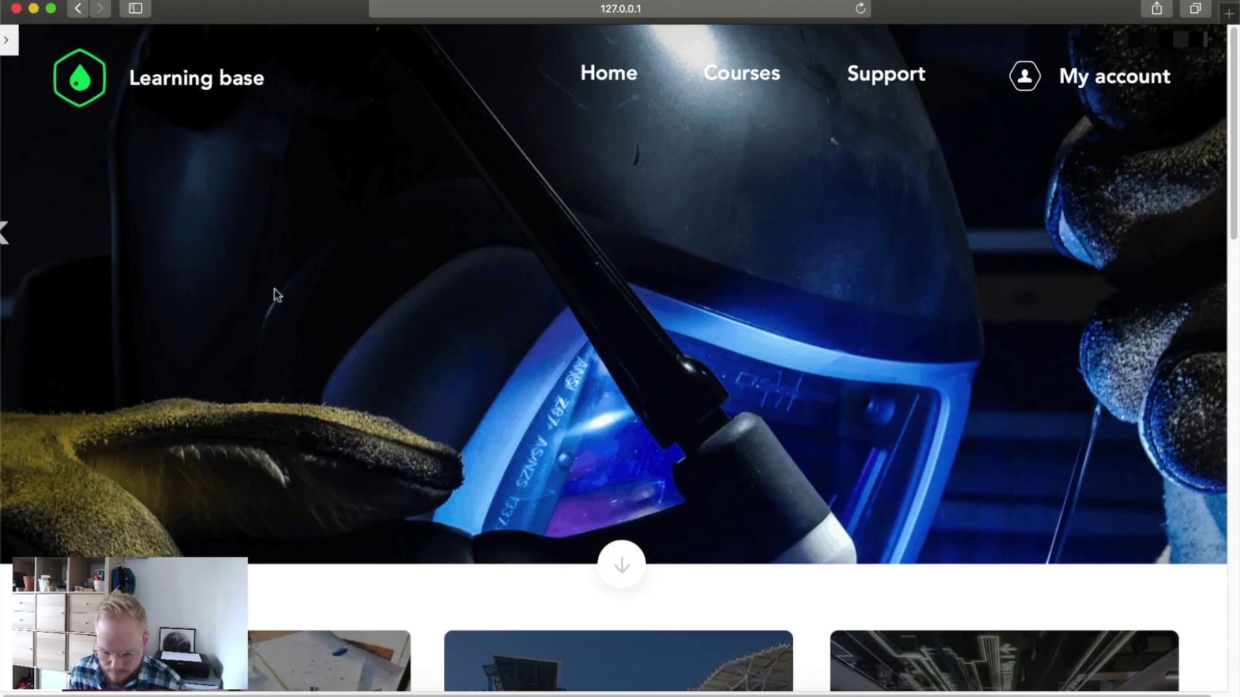
scroll(337, 271, down, 5)
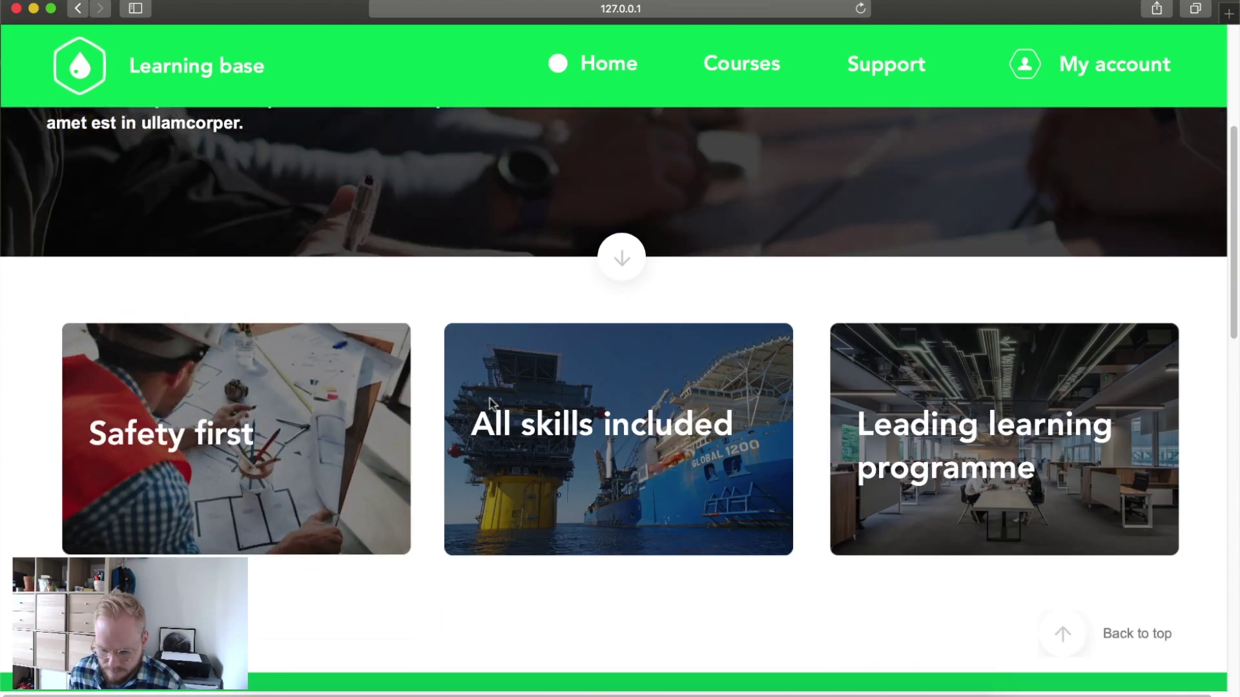
mouse_move(381, 493)
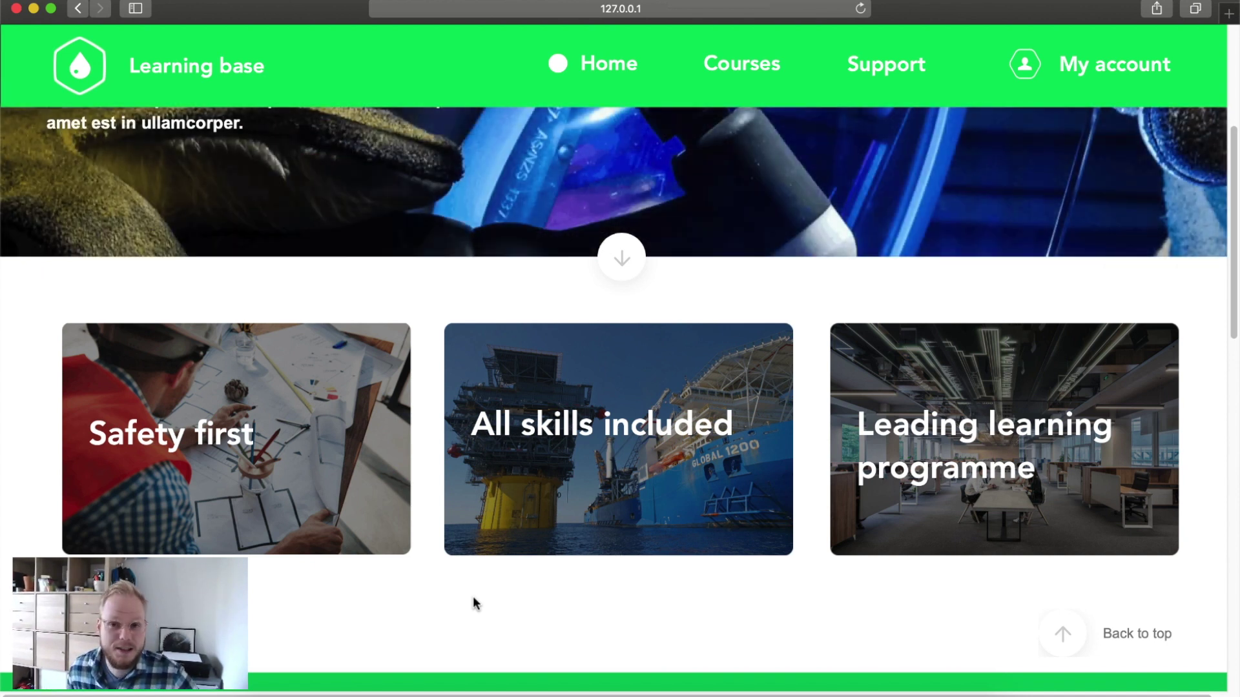
Step: Close the preview window and extra tab, and return to Axure
click(16, 8)
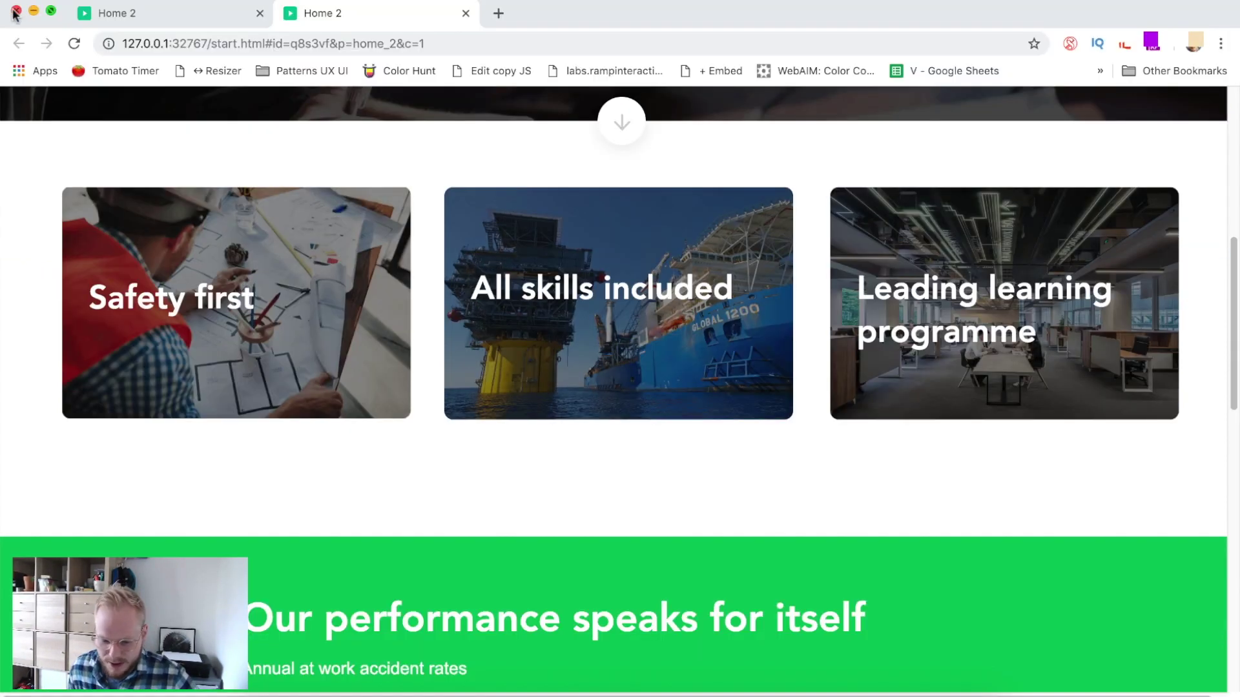
click(466, 13)
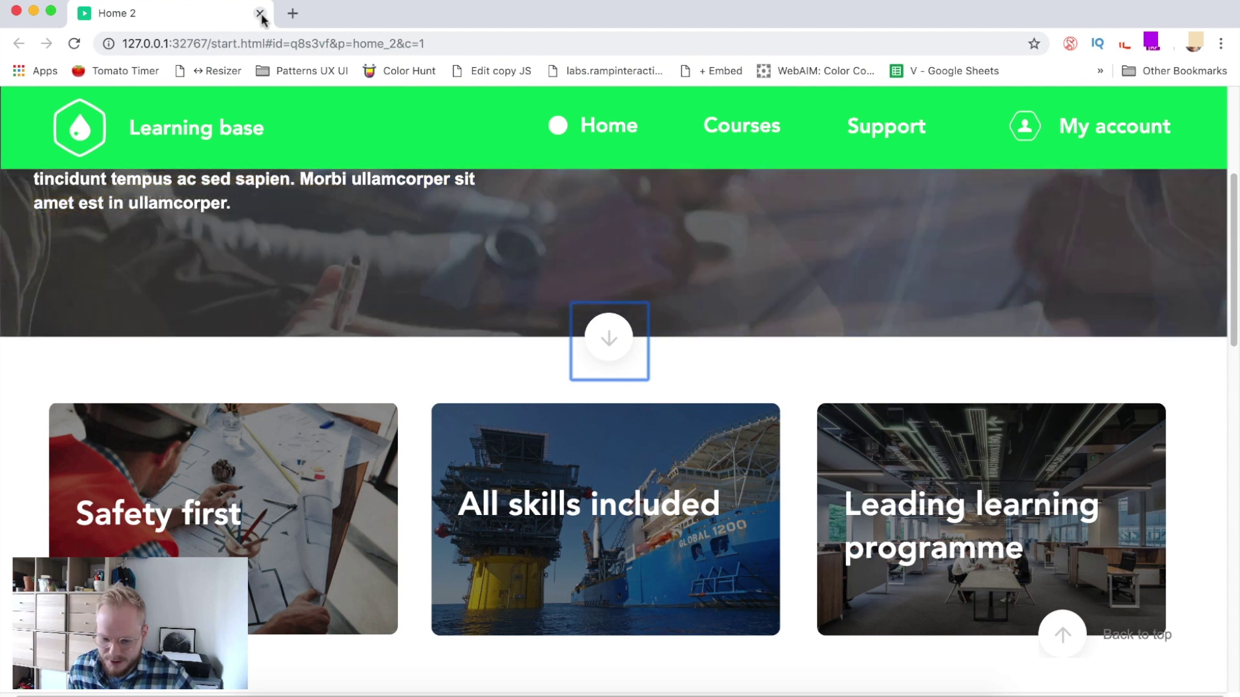
key(super+Tab)
Step: Wrap the All skills included card in a dynamic panel named ++3boxes
click(347, 444)
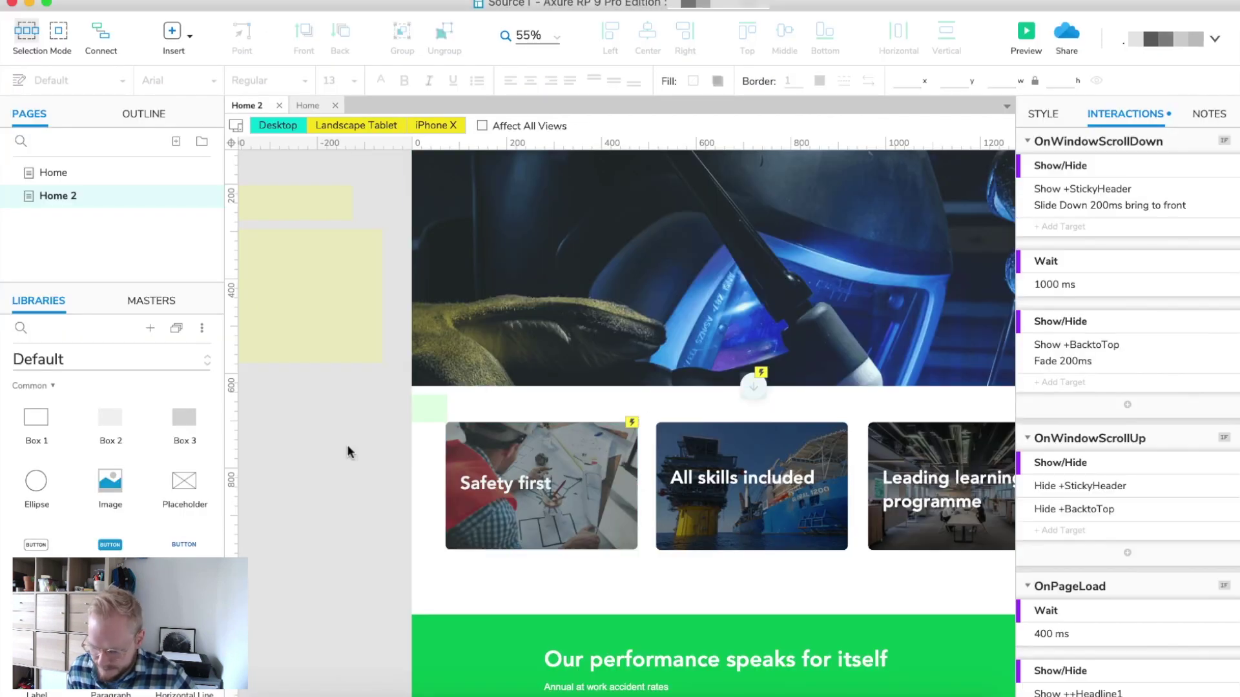
scroll(349, 443, right, 5)
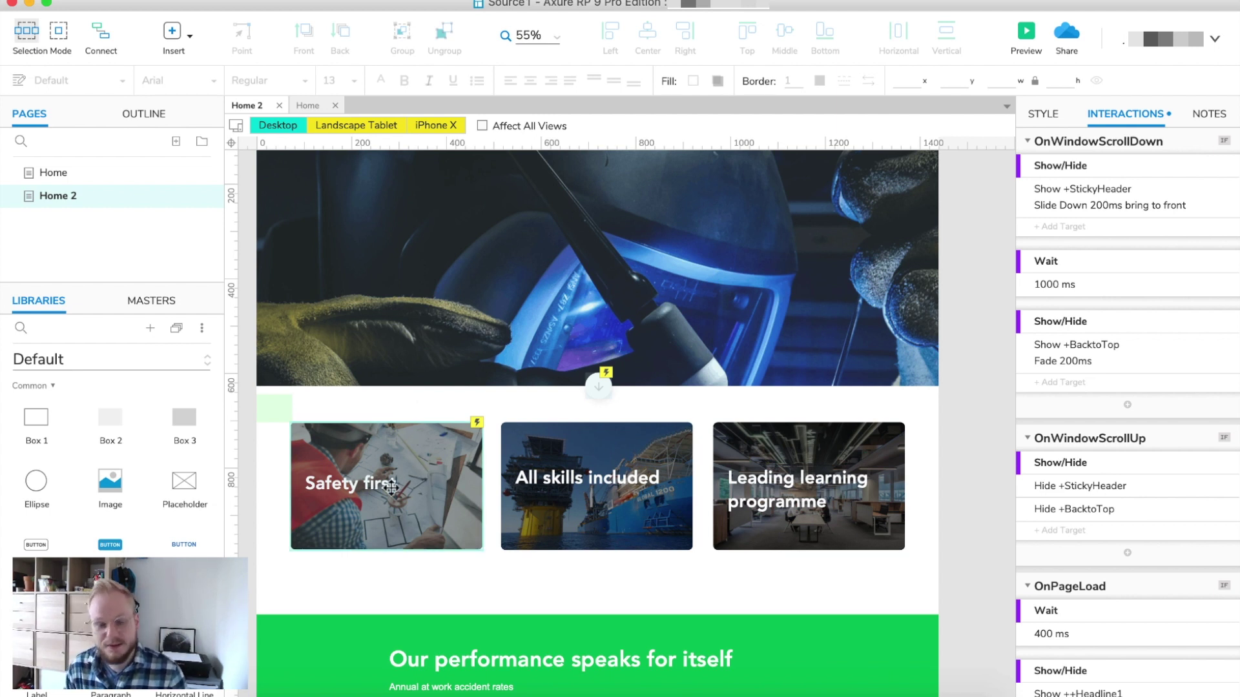
click(601, 478)
click(703, 414)
click(568, 517)
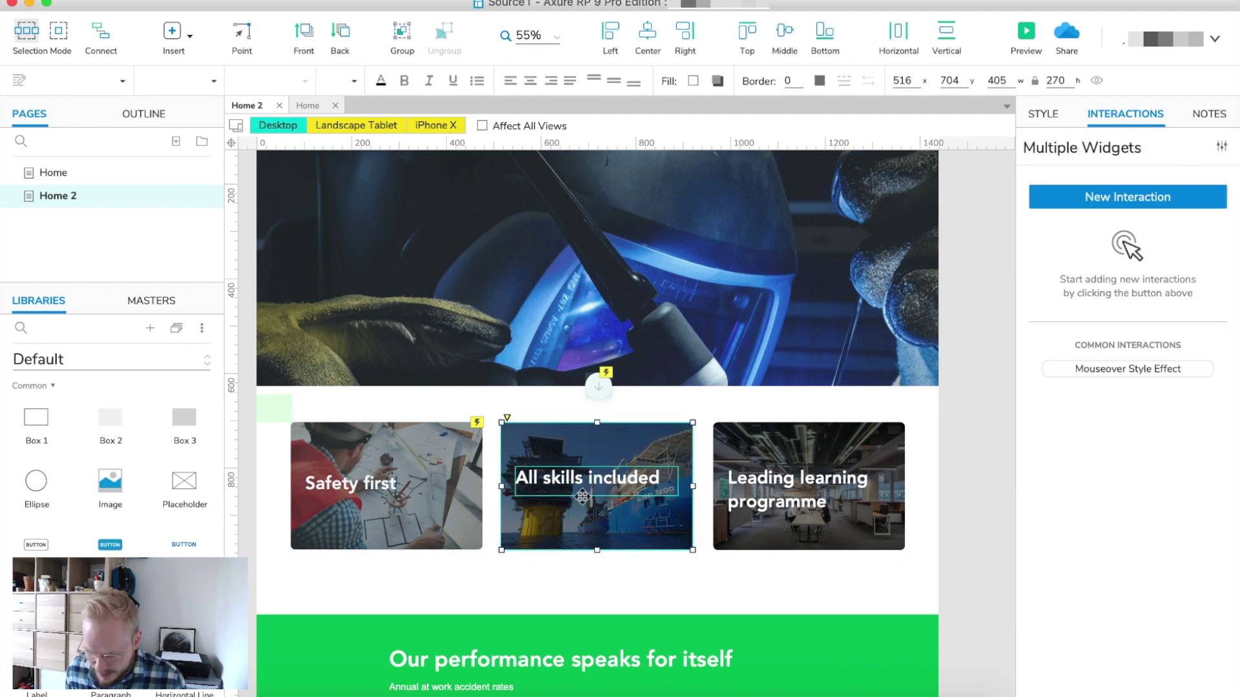
right_click(600, 497)
click(672, 689)
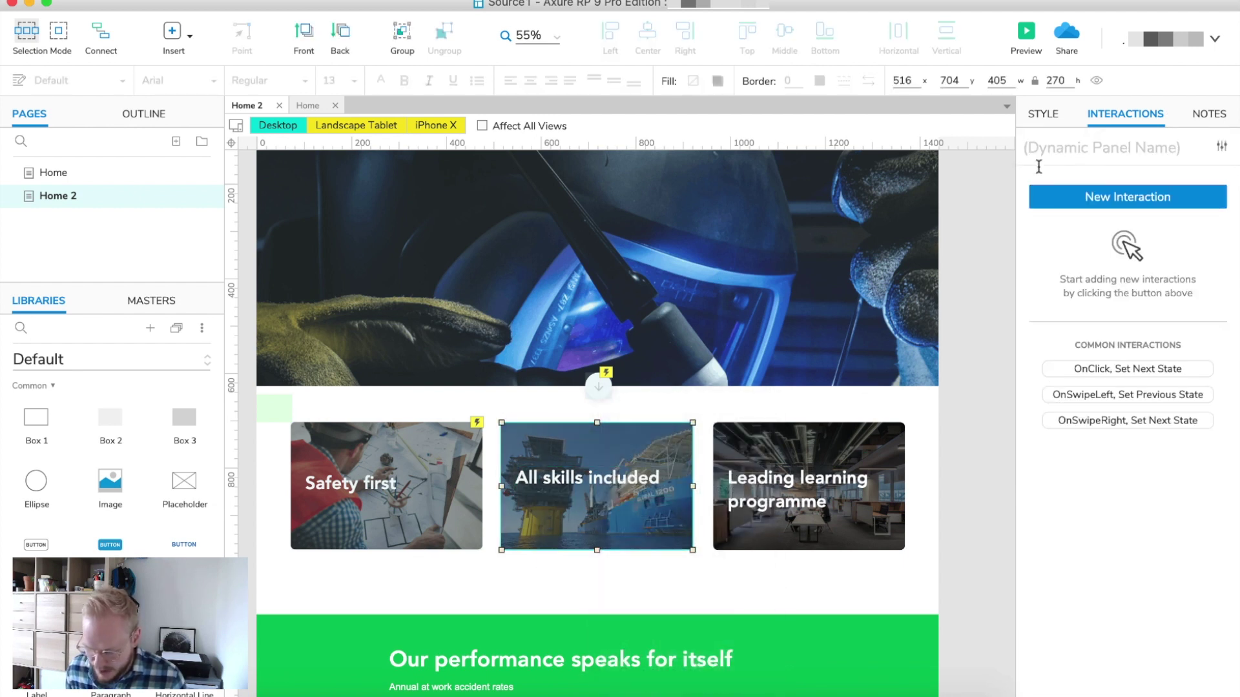
text(++3boxes)
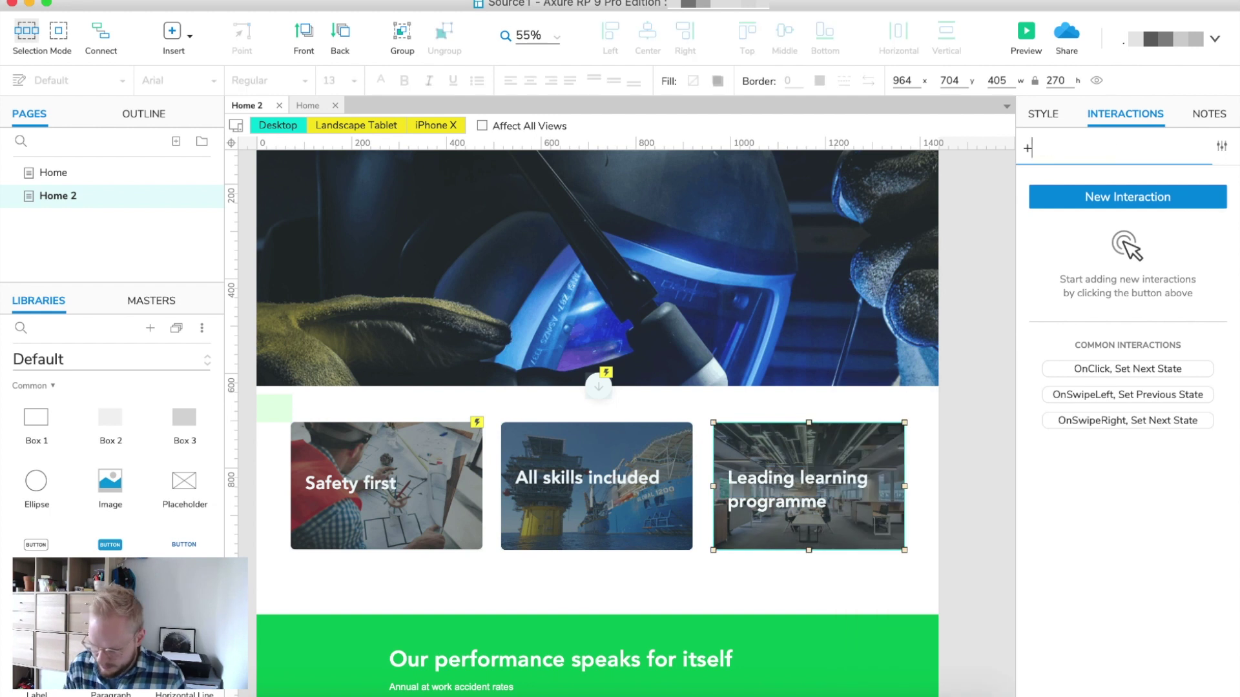
click(954, 440)
Step: Select all three feature cards and set them to hidden
scroll(678, 510, left, 3)
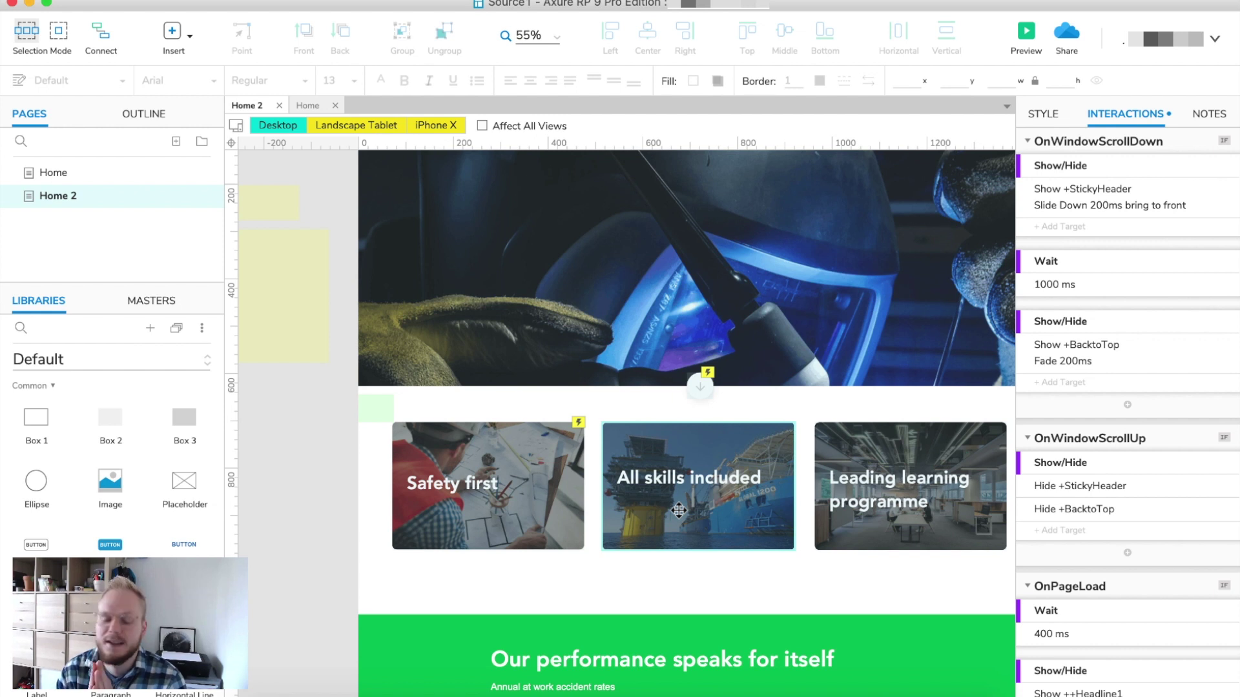
click(491, 498)
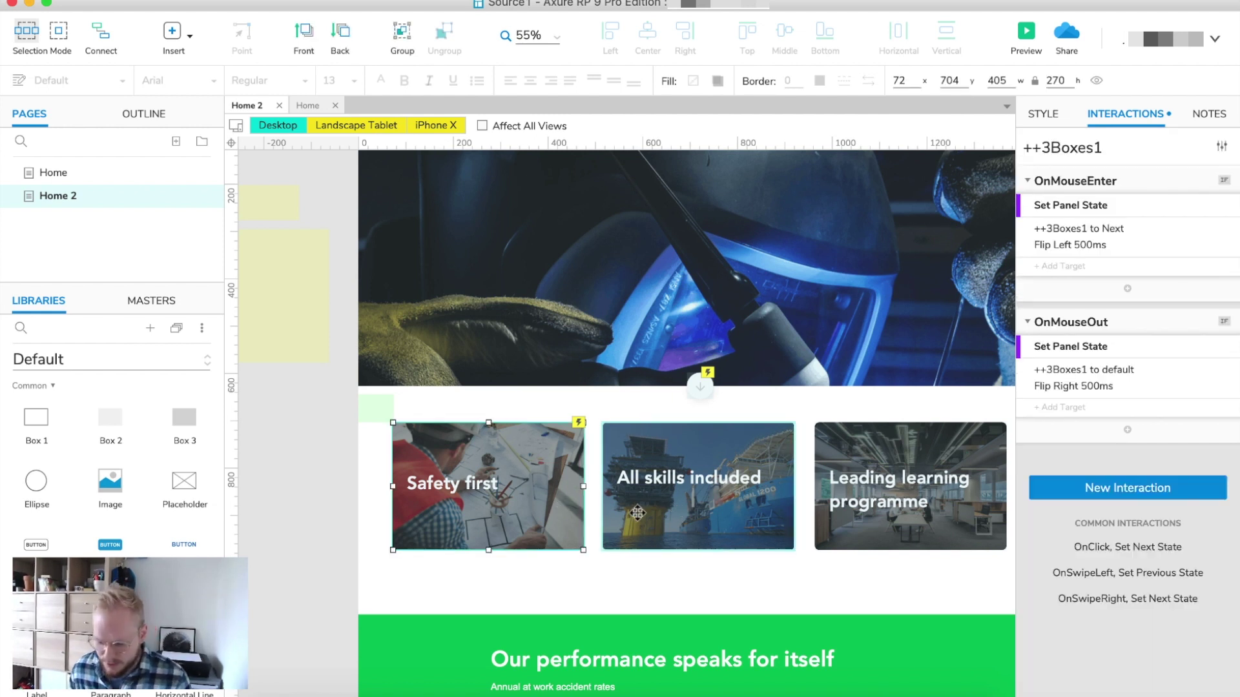
shift+click(707, 509)
shift+click(877, 506)
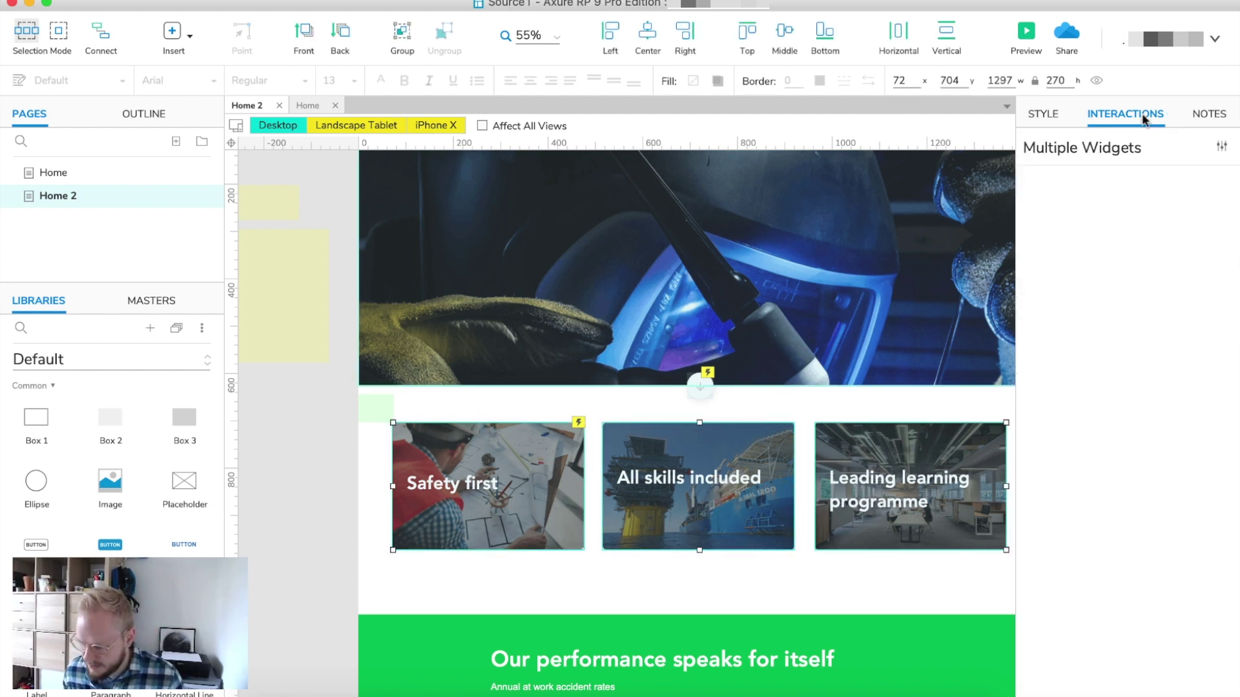
click(1042, 116)
click(1213, 146)
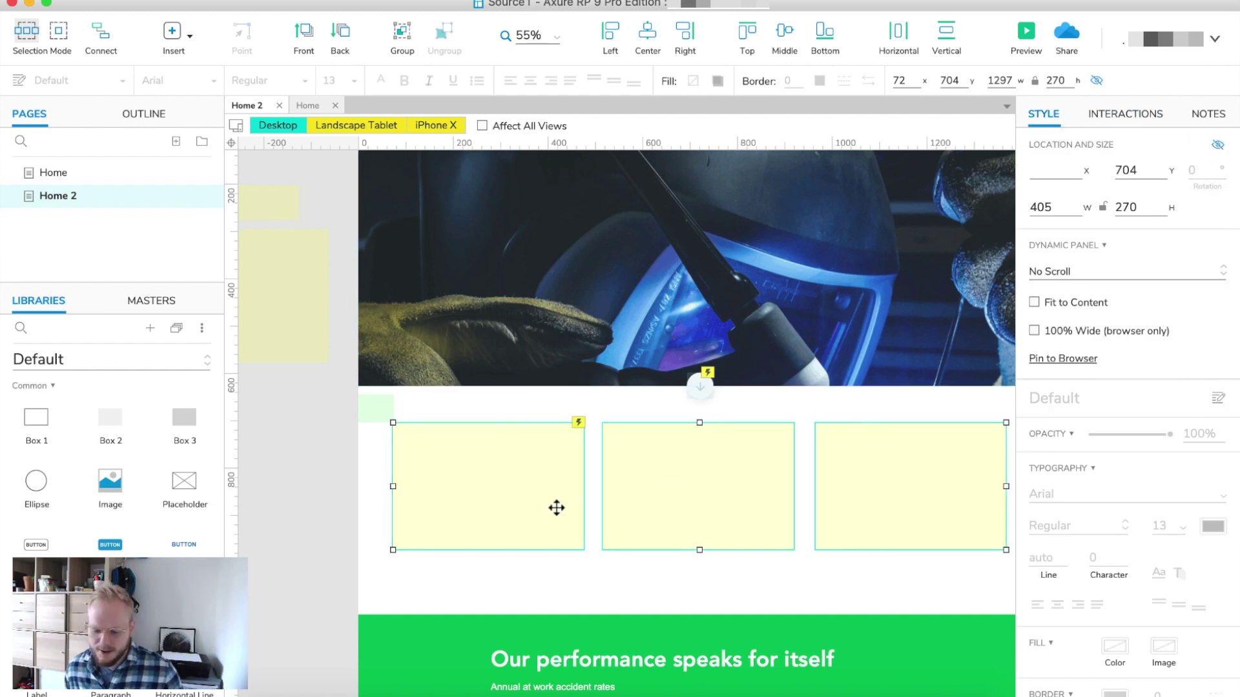
click(820, 576)
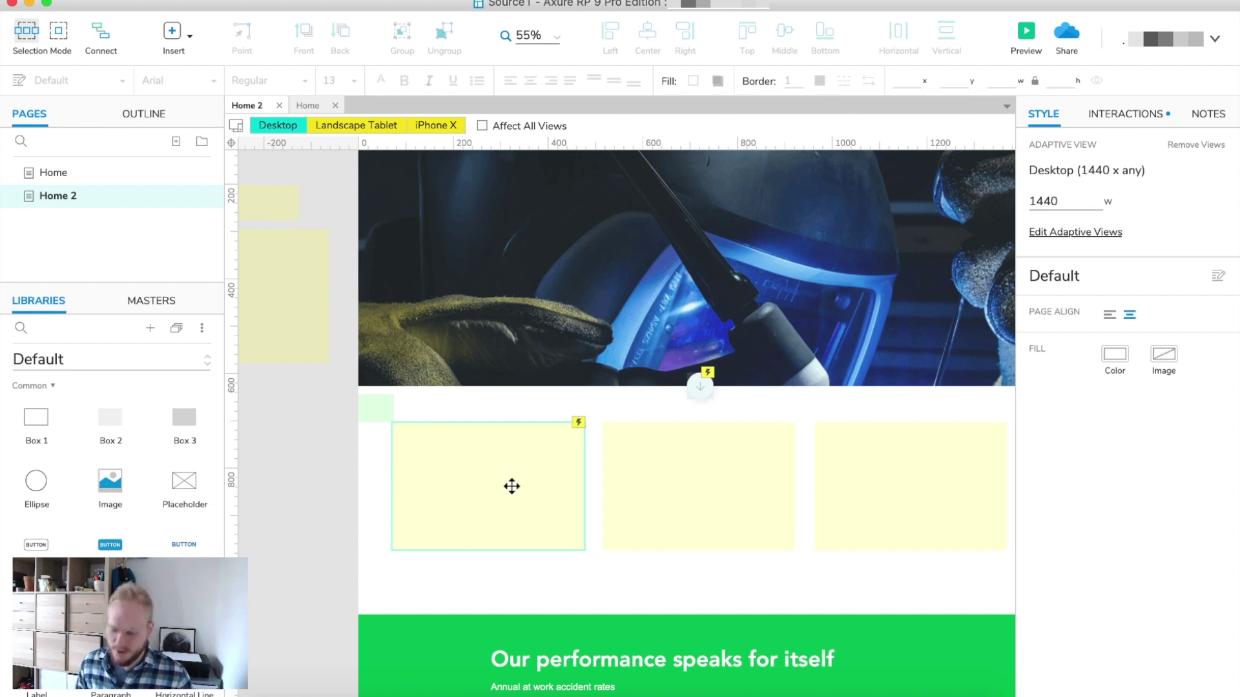
scroll(482, 494, up, 2)
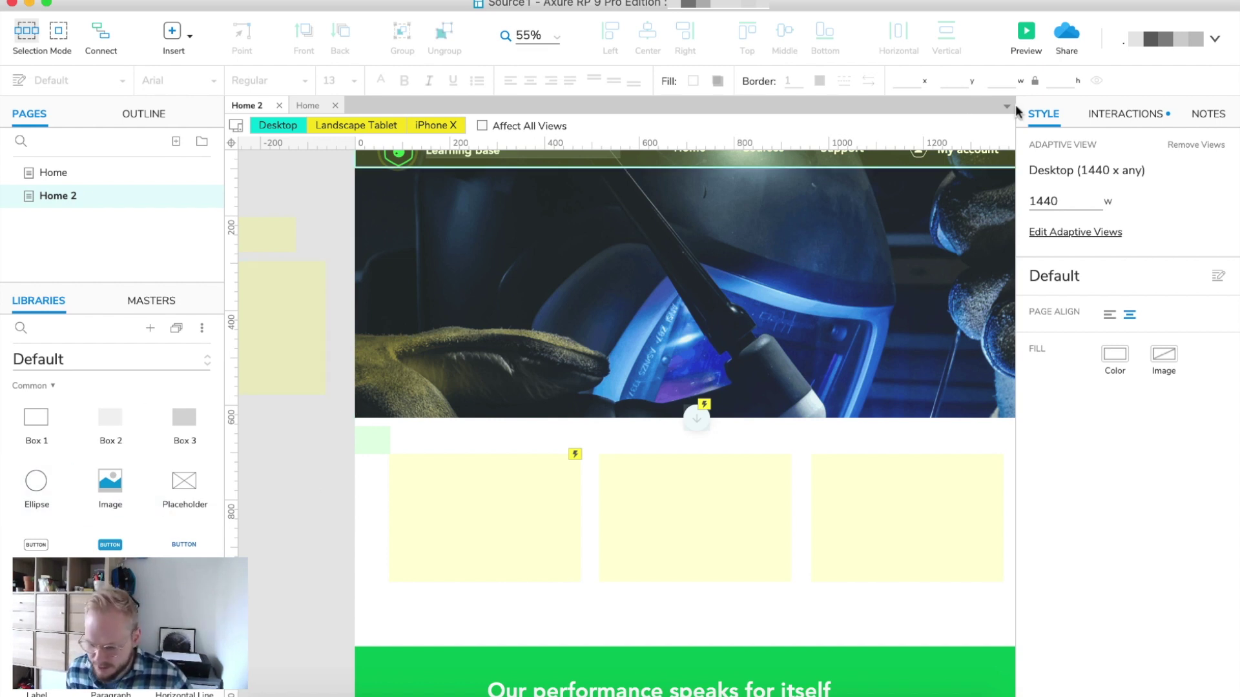
Step: Show the page's interactions and review OnWindowScrollDown, OnWindowScrollUp and OnPageLoad events
click(1156, 114)
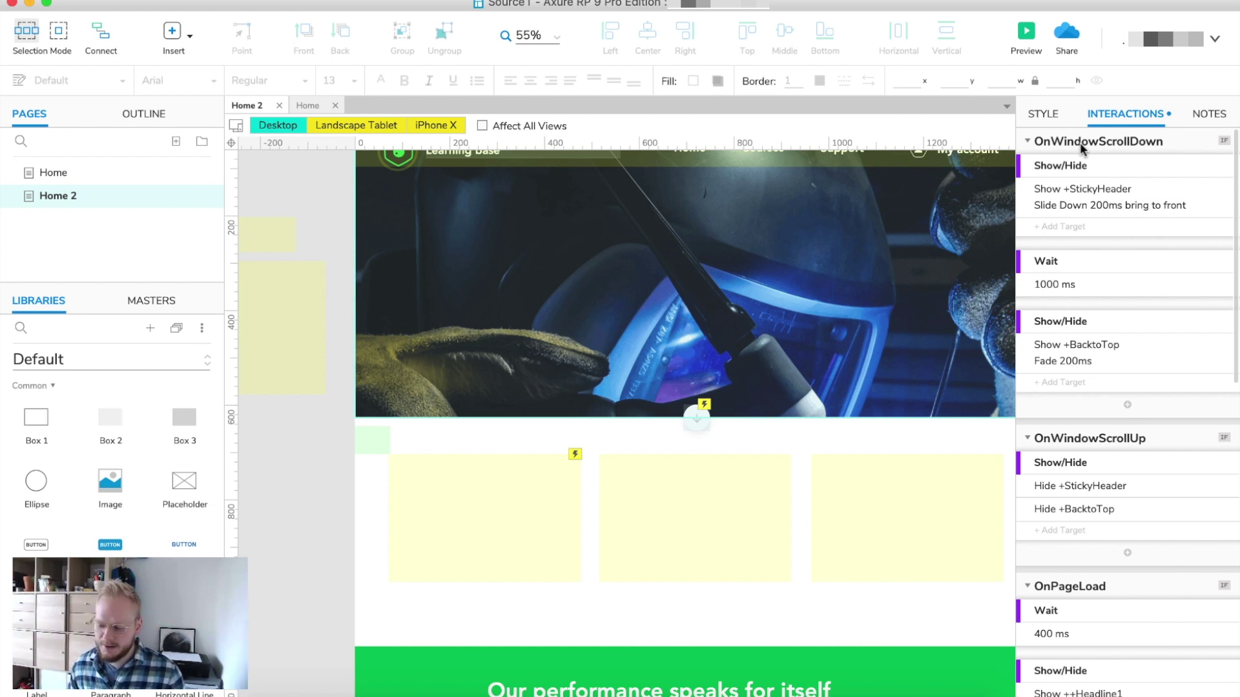
scroll(1068, 358, down, 6)
scroll(1115, 411, down, 5)
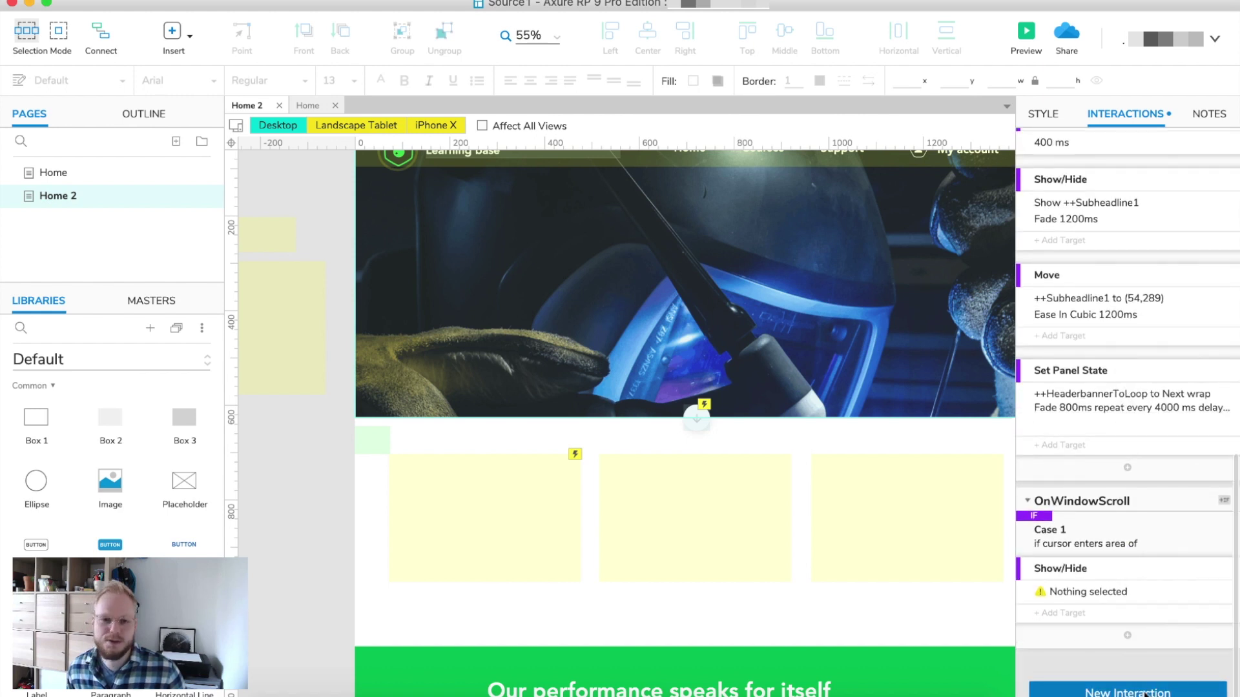
scroll(1143, 503, up, 10)
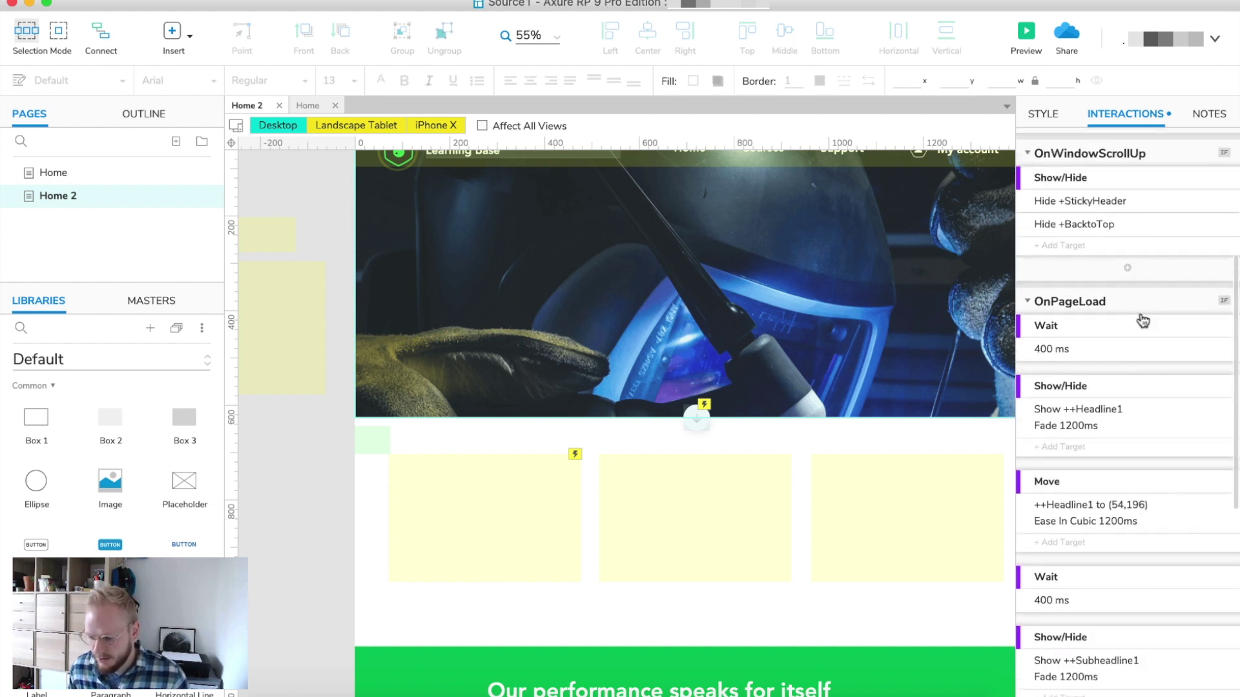
scroll(1127, 233, up, 5)
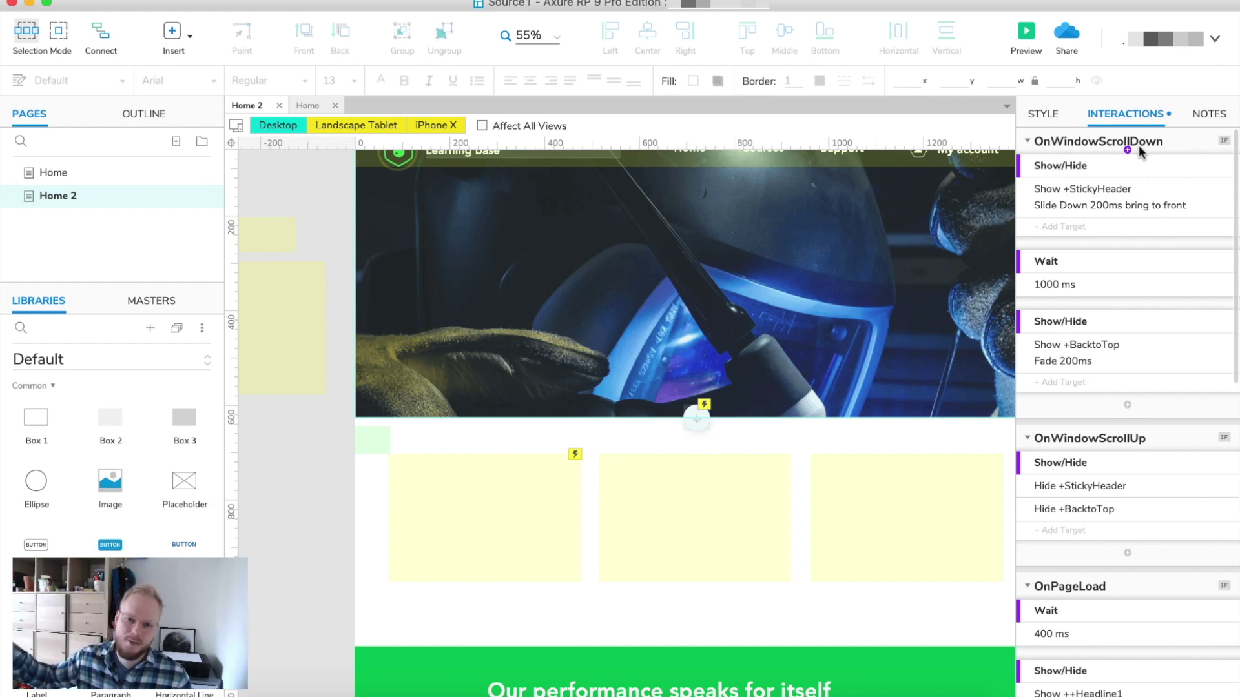
Step: Add a Show/Hide action under OnWindowScrollDown that shows ++3boxes3 with a Fade 500ms animation
click(1127, 407)
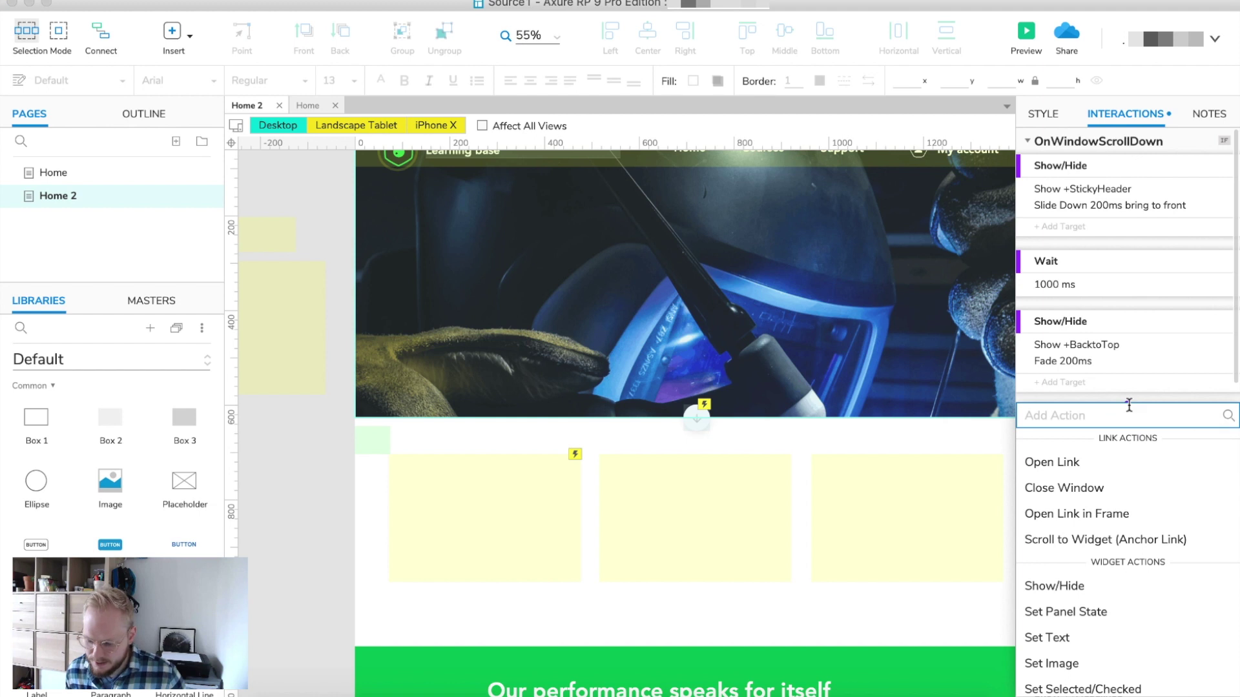
scroll(1113, 593, down, 1)
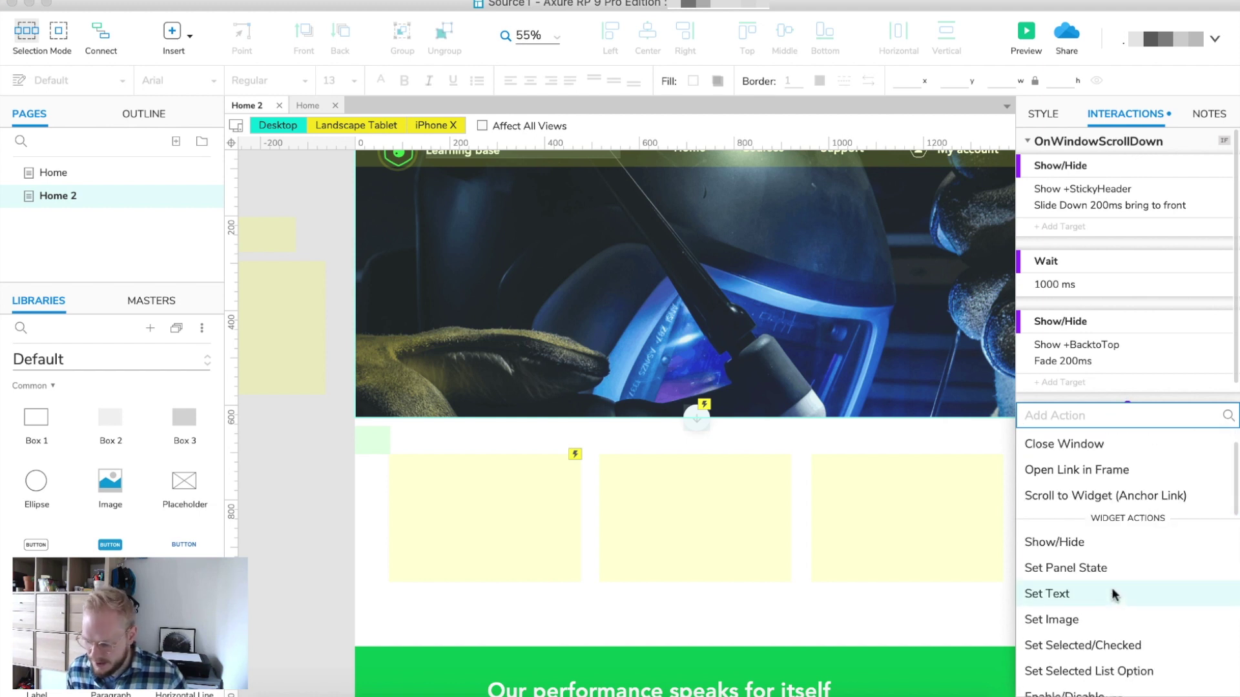
click(1103, 543)
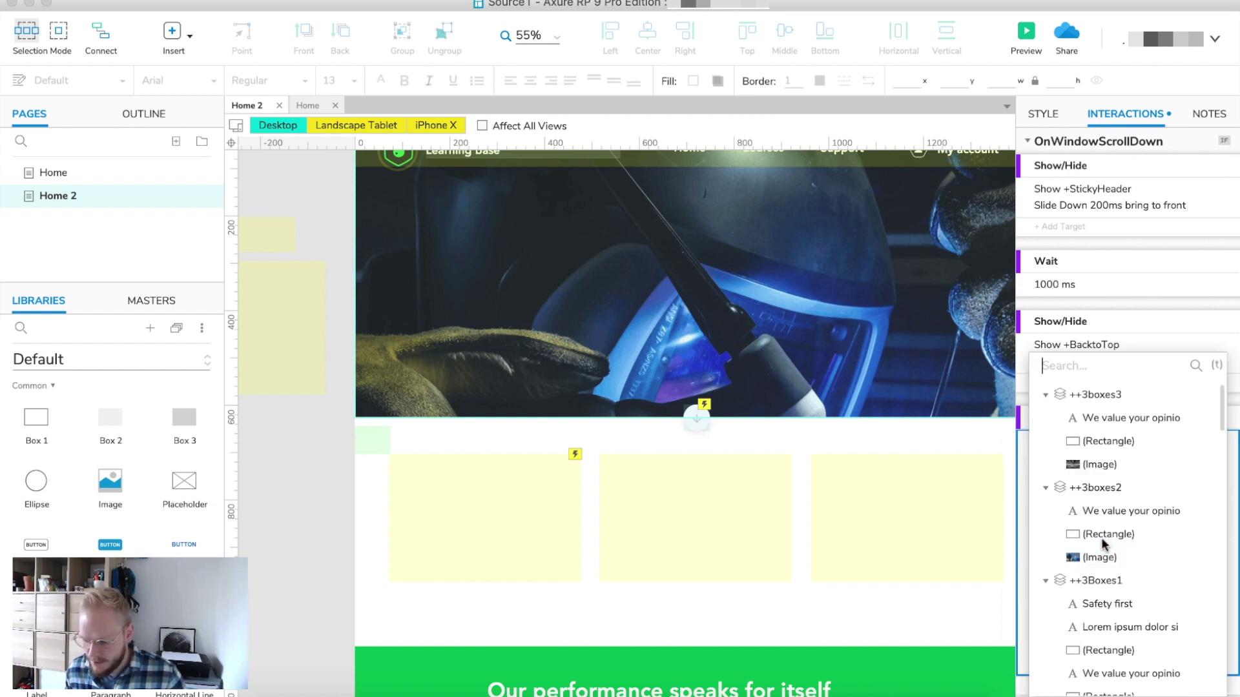
click(1103, 392)
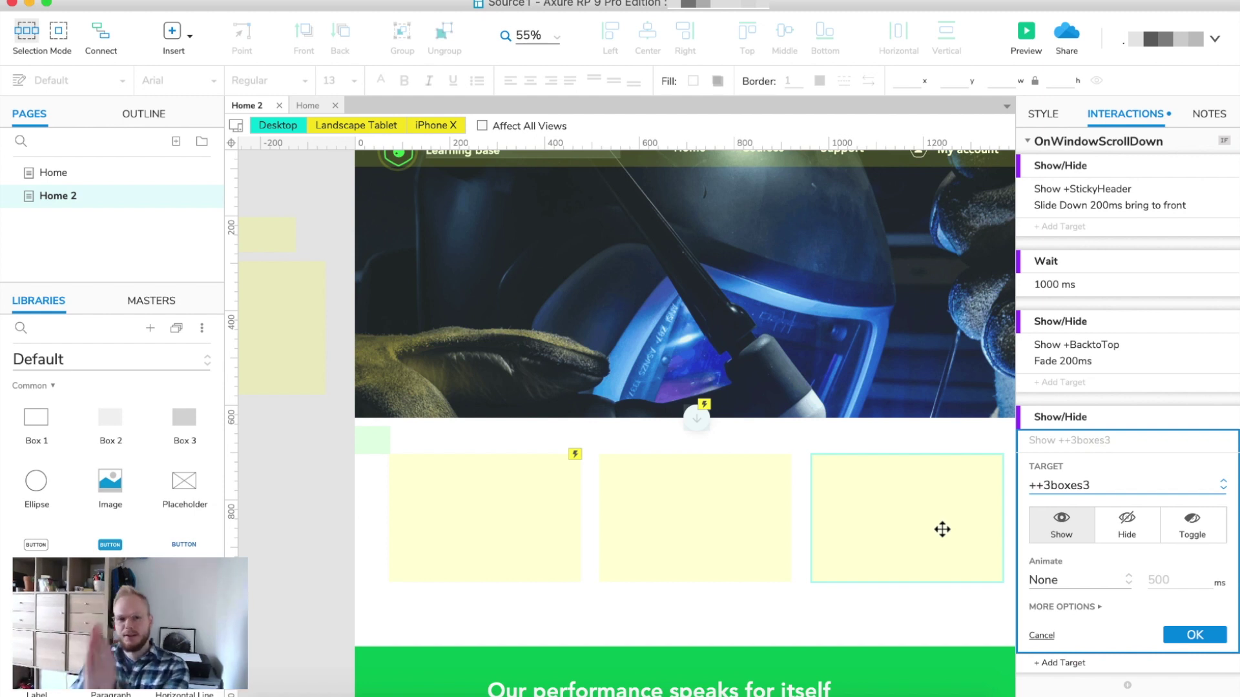
scroll(942, 530, right, 2)
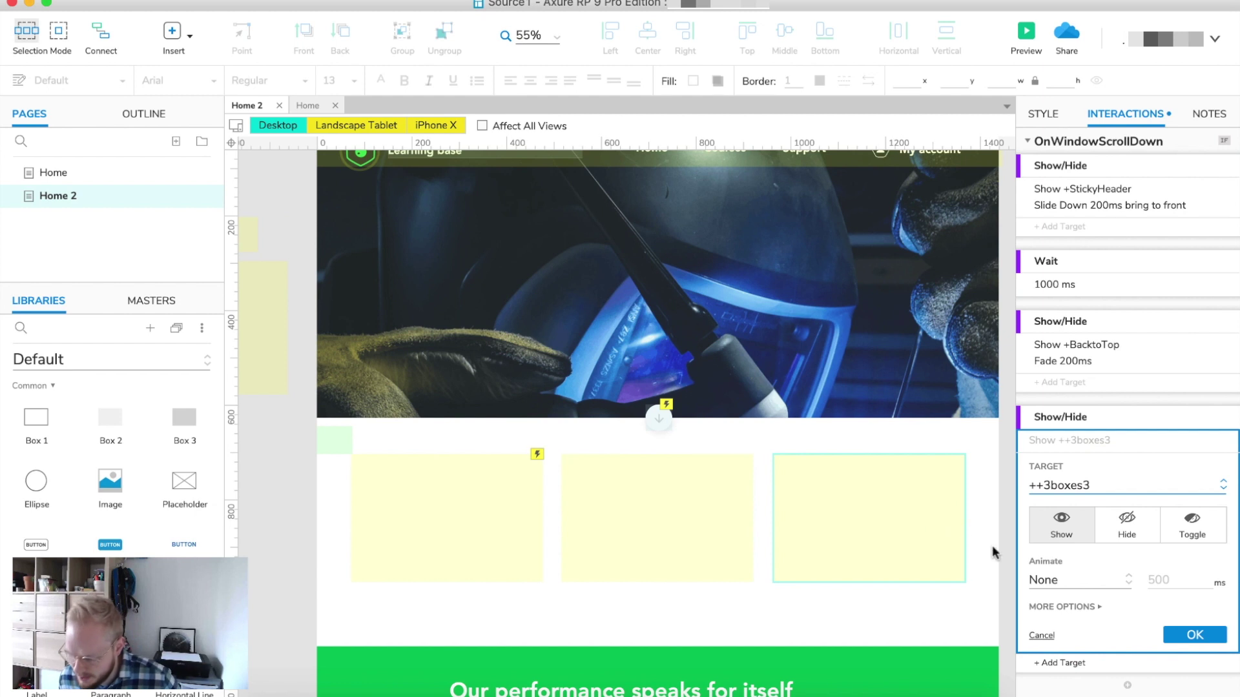
click(1102, 578)
click(1088, 564)
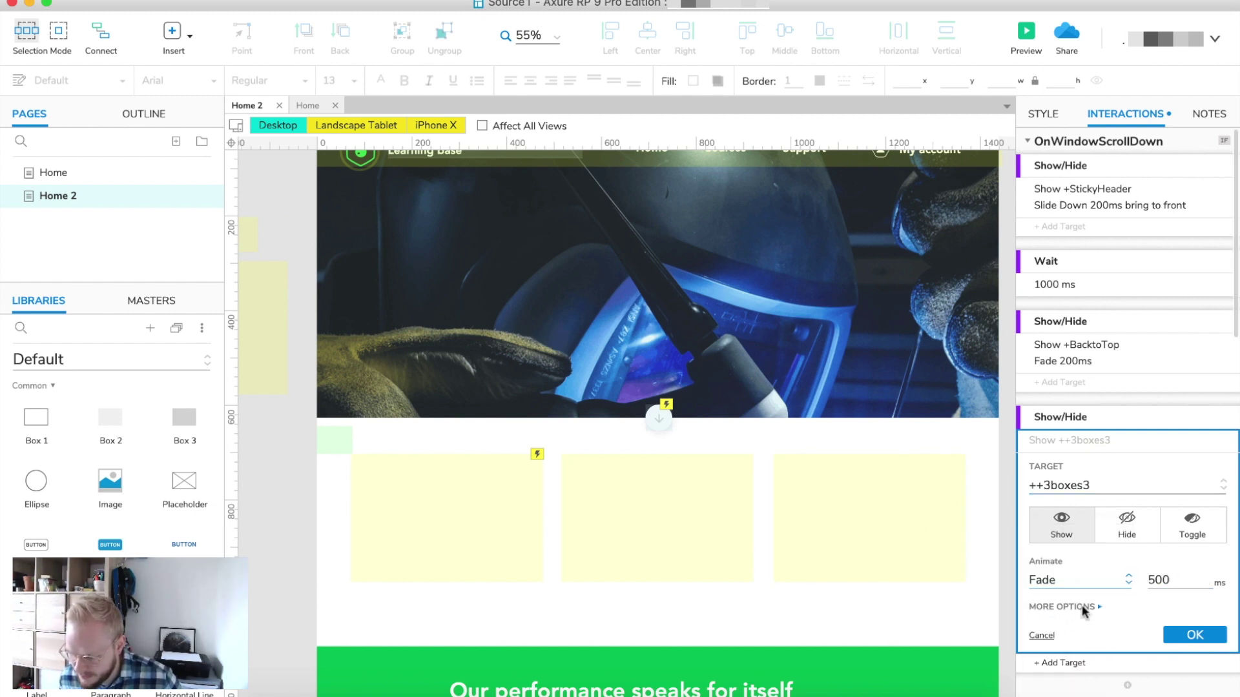
click(1193, 636)
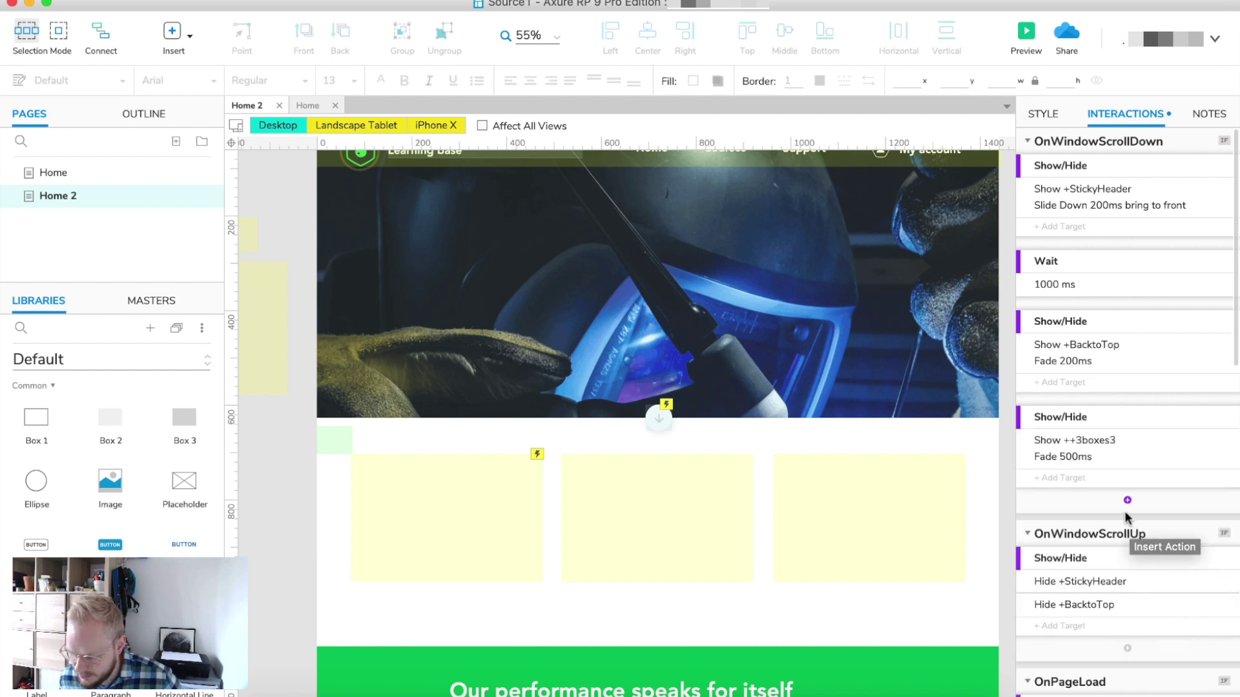
scroll(1126, 498, down, 1)
Step: Add a 300 ms Wait after the first card's fade-in
click(1127, 491)
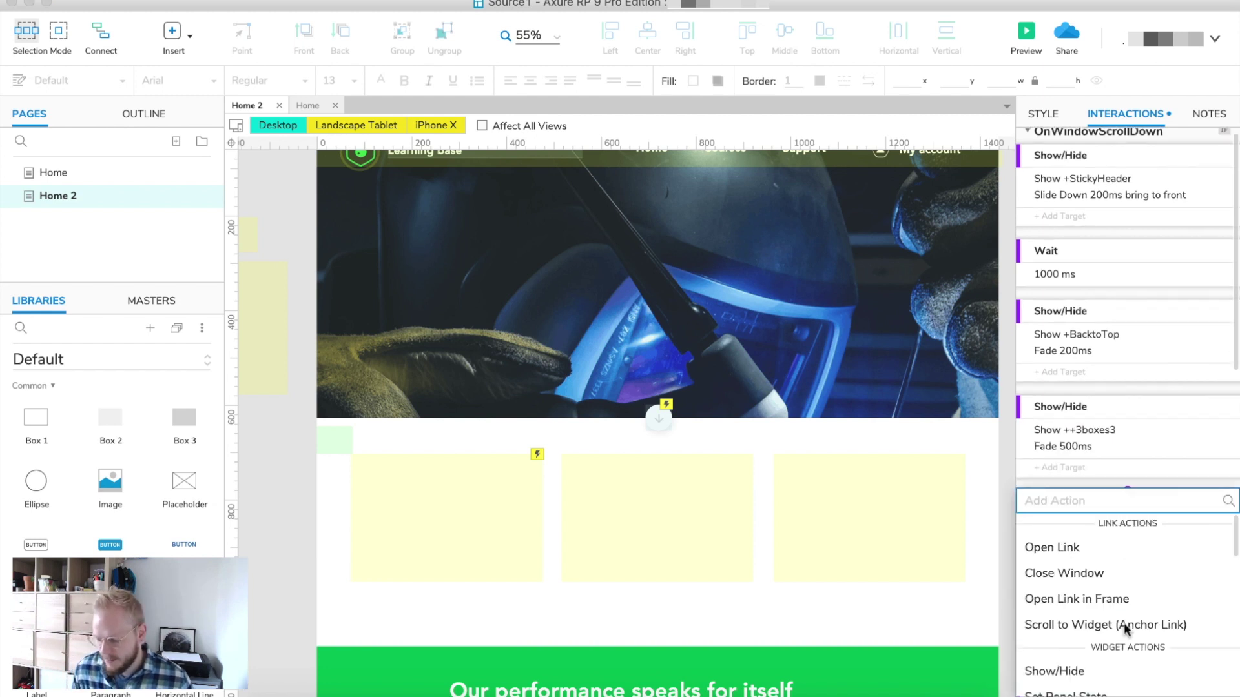
scroll(1126, 611, down, 10)
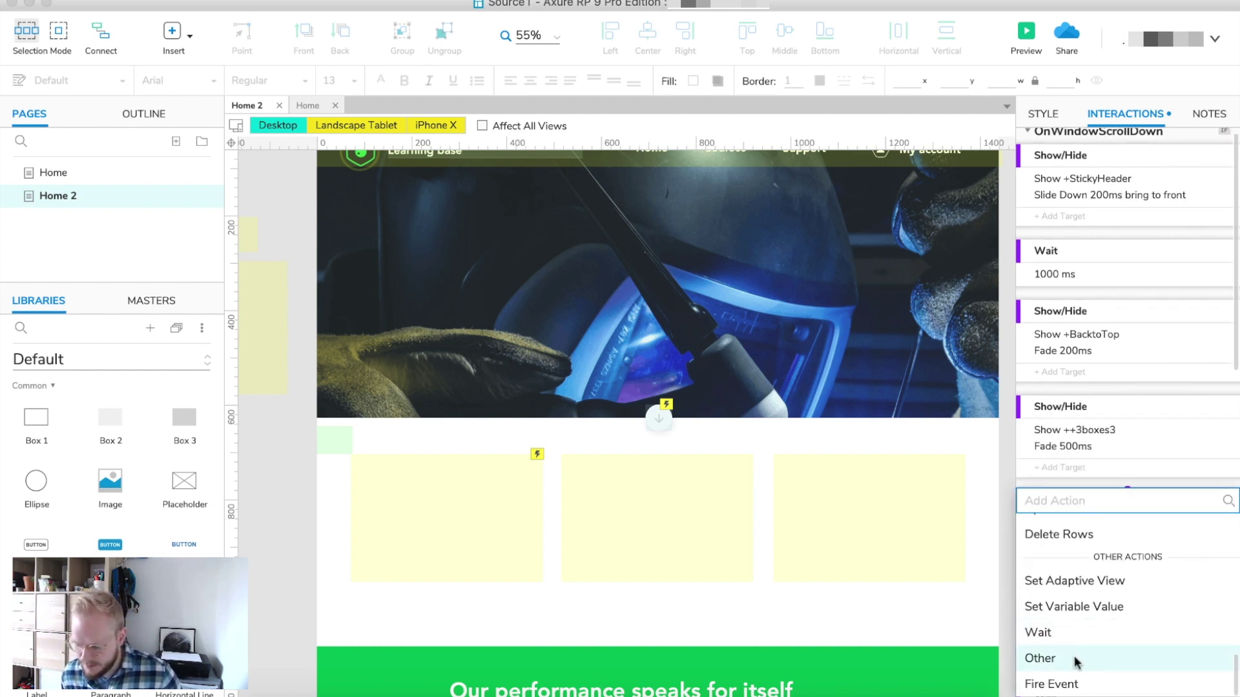
click(1064, 633)
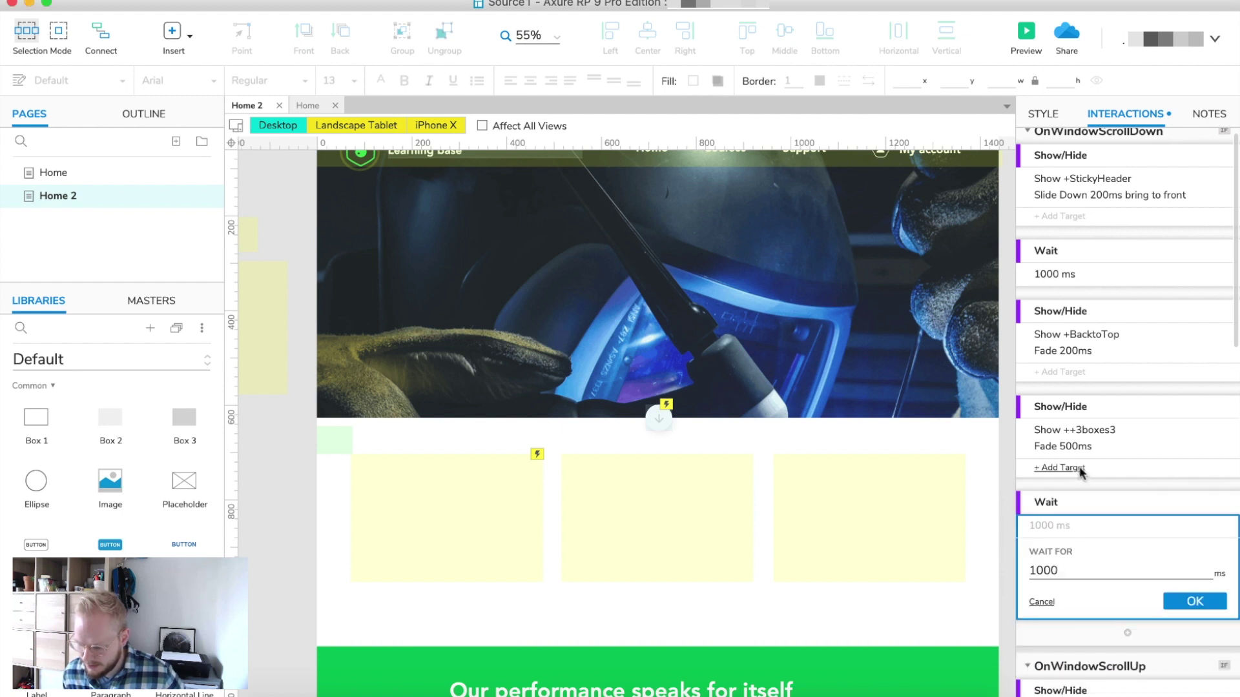
double_click(1071, 569)
text(3)
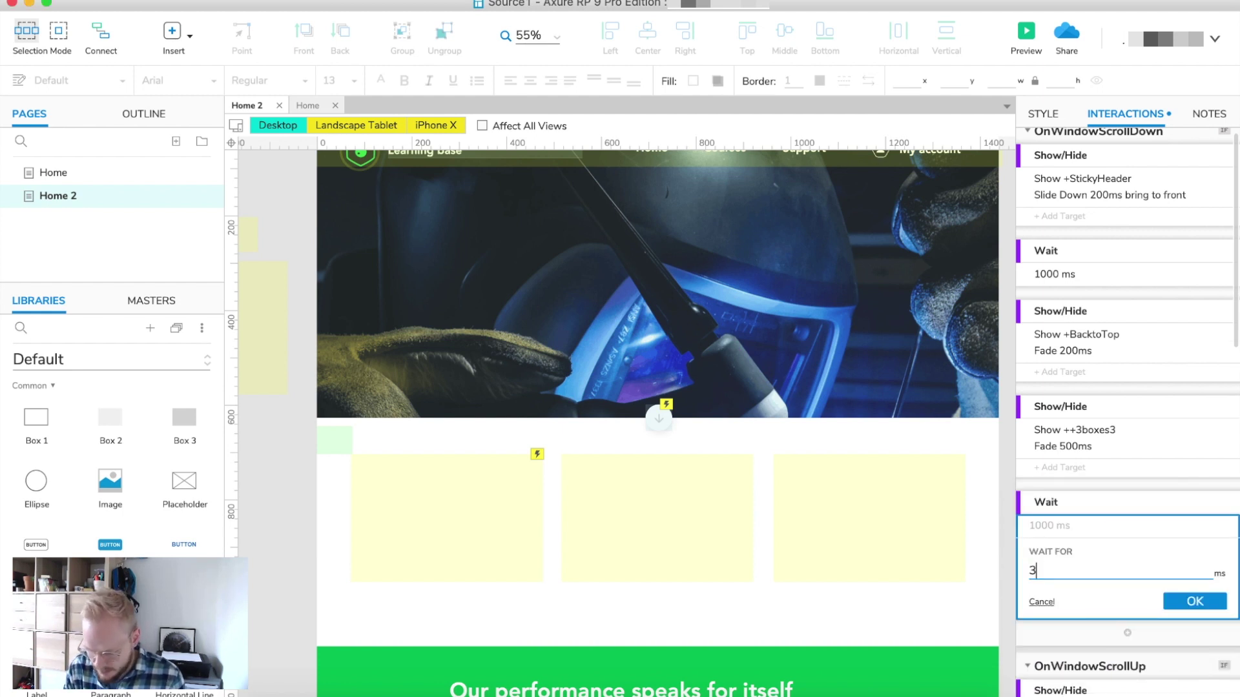
text(00)
click(1186, 600)
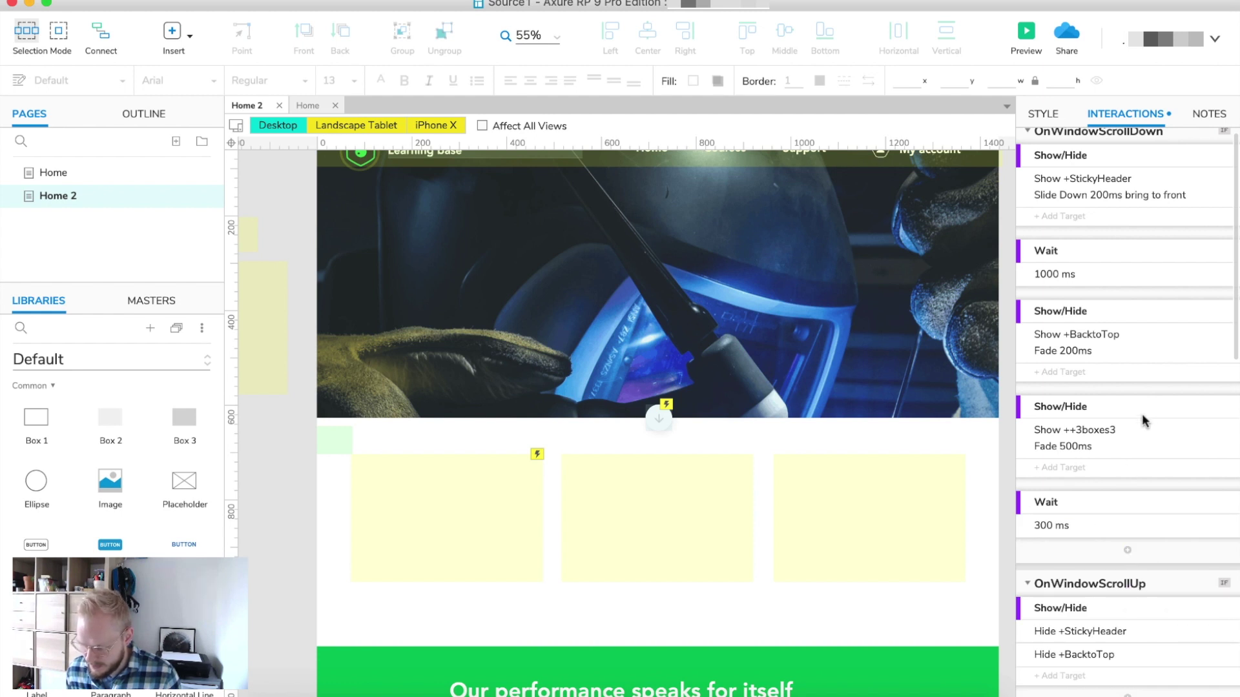
Step: Add a Show action that fades in ++3boxes2 over 500 ms
click(1128, 550)
scroll(1095, 636, down, 2)
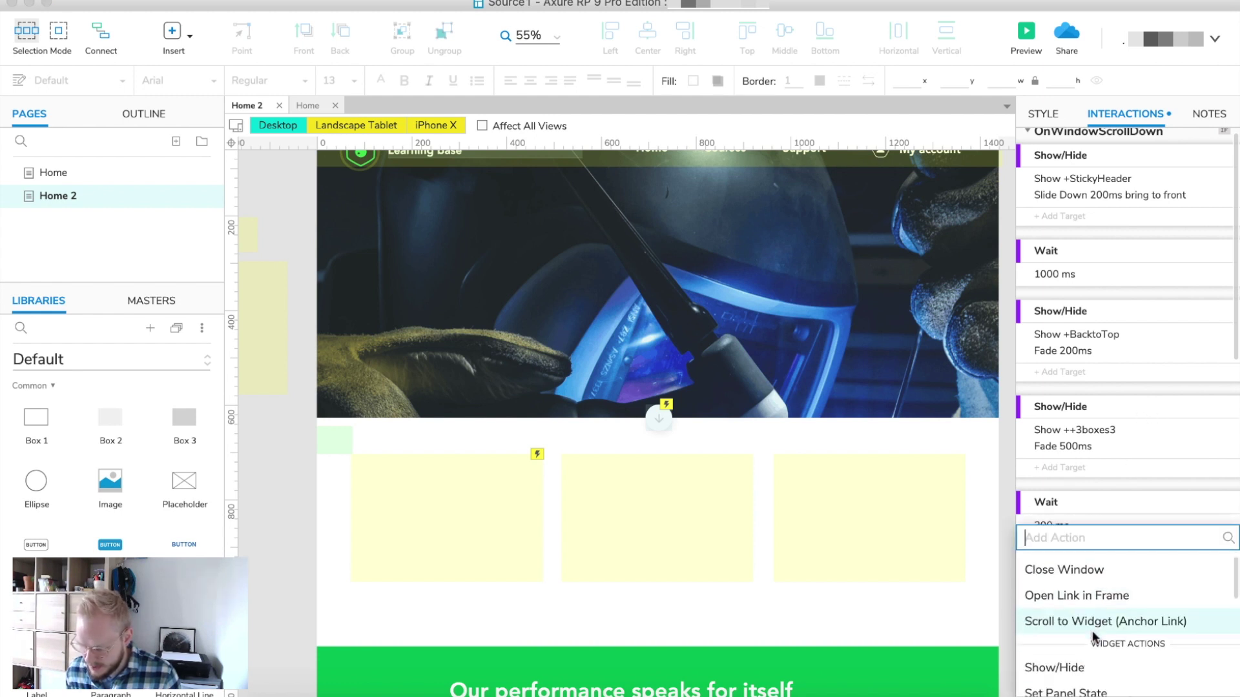
scroll(1094, 636, down, 1)
click(1068, 631)
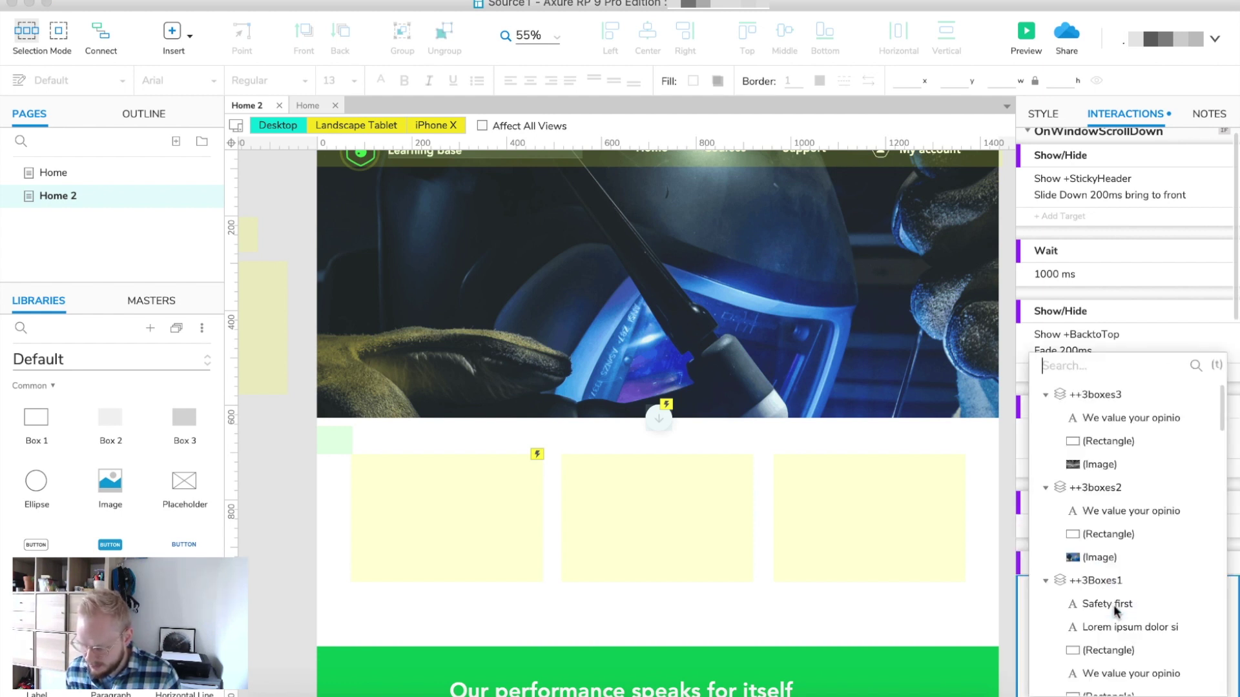
click(1101, 488)
click(1082, 666)
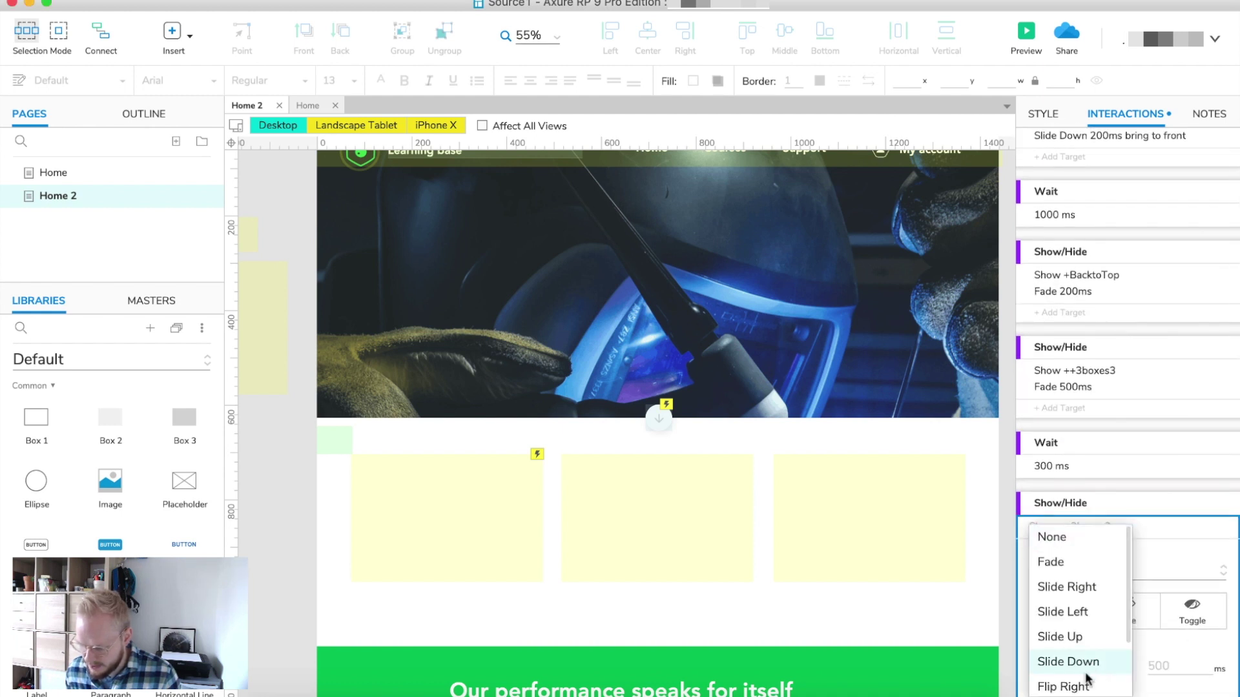
click(1053, 559)
scroll(1179, 678, down, 2)
click(1193, 646)
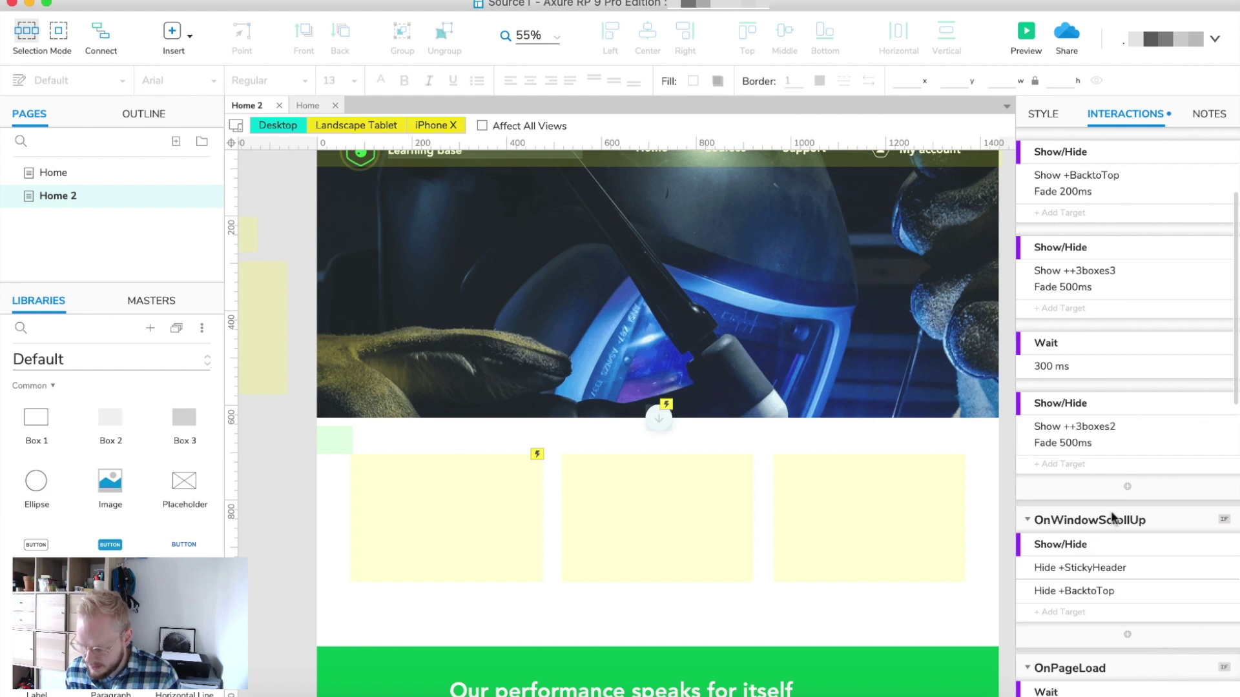
Step: Add another 300 ms Wait after the ++3boxes2 fade-in
click(1126, 488)
scroll(1068, 587, down, 15)
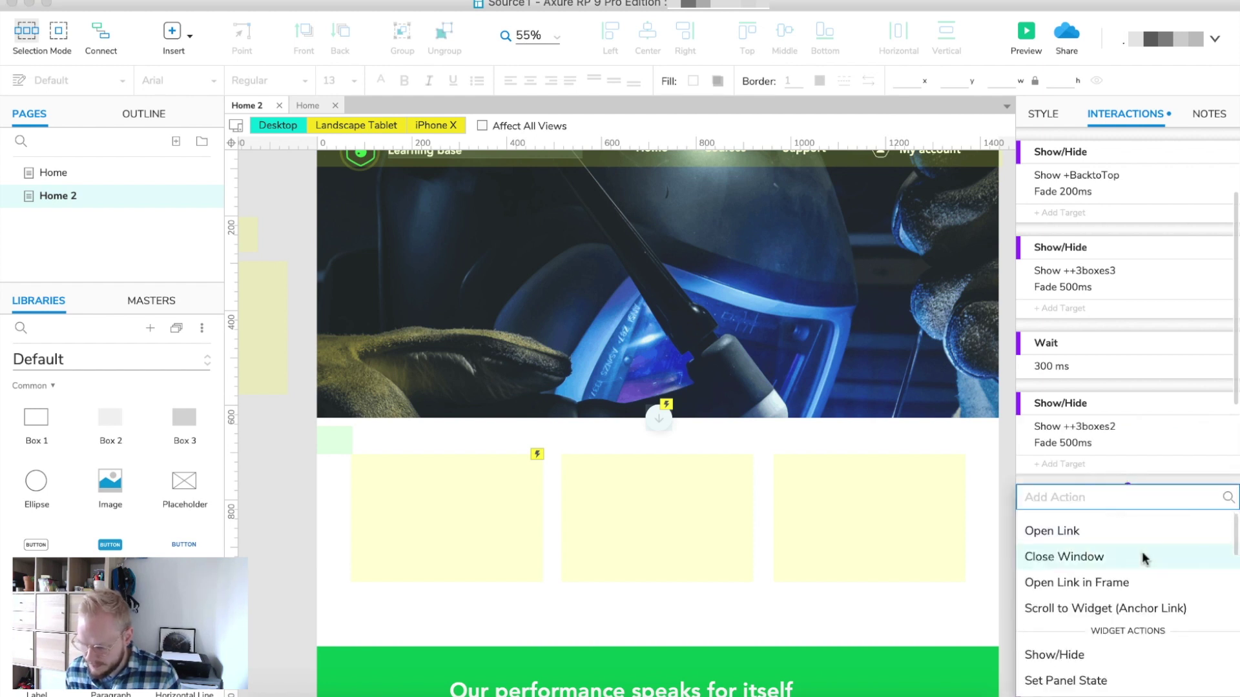
scroll(1078, 658, down, 5)
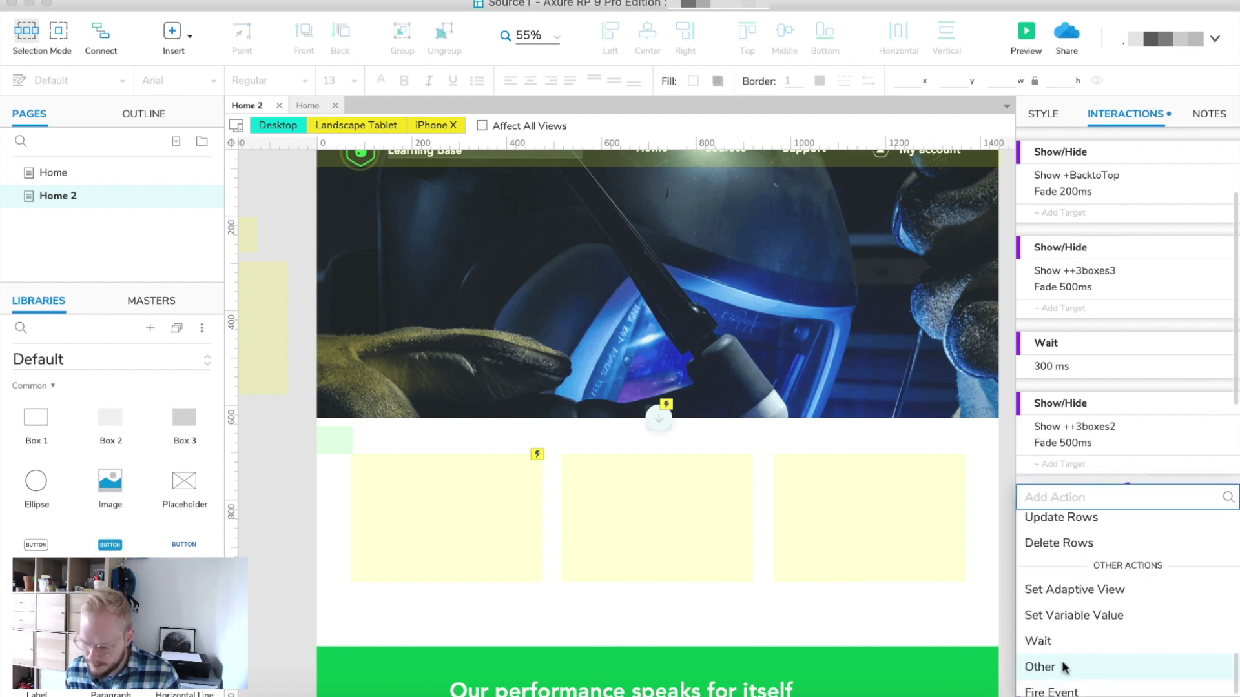
click(1059, 639)
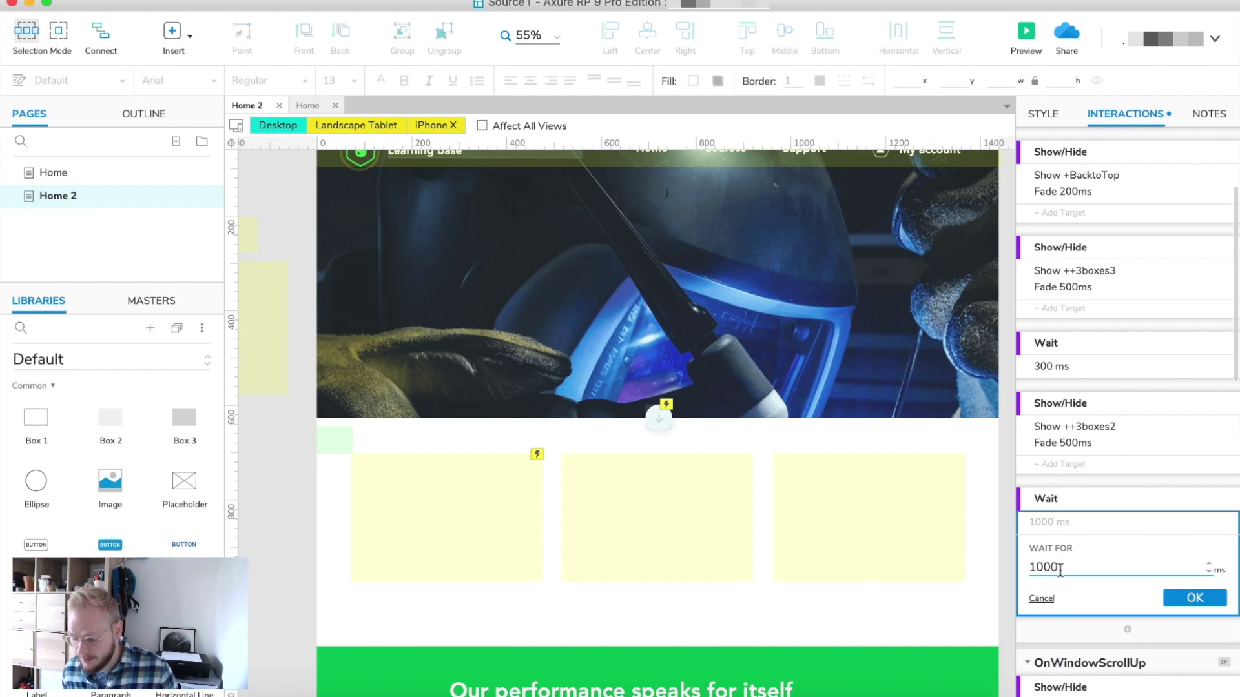
drag(1059, 568, 1006, 569)
text(3)
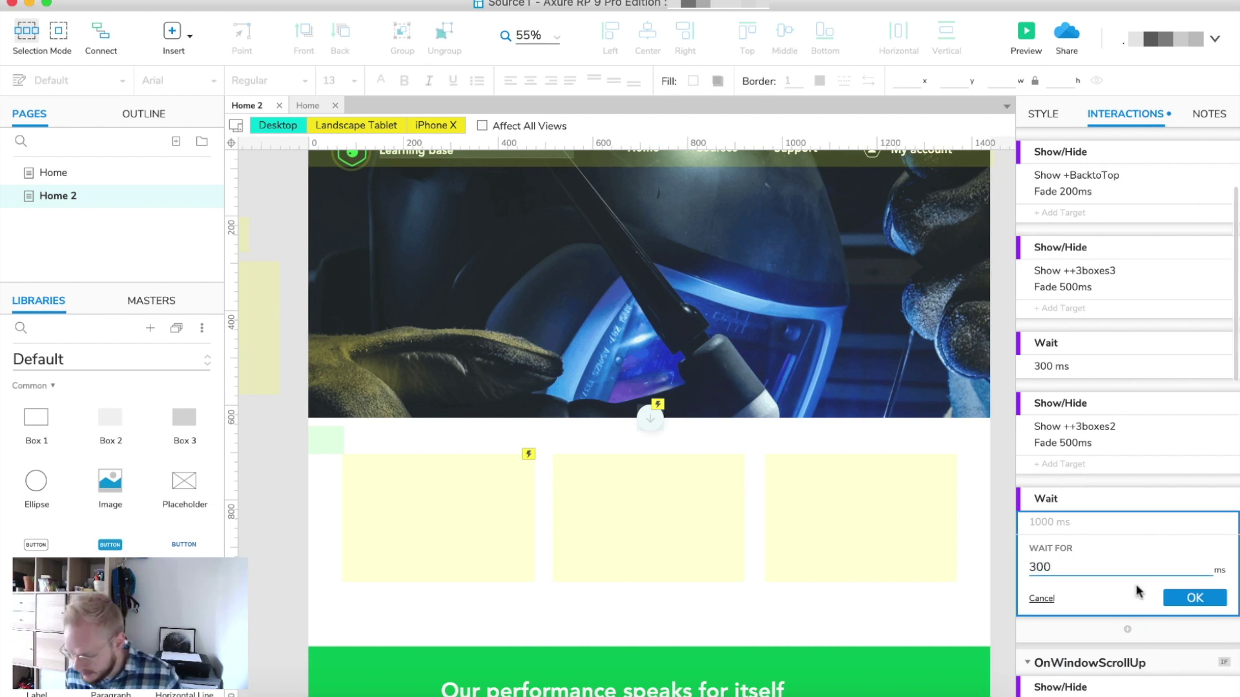
click(1181, 597)
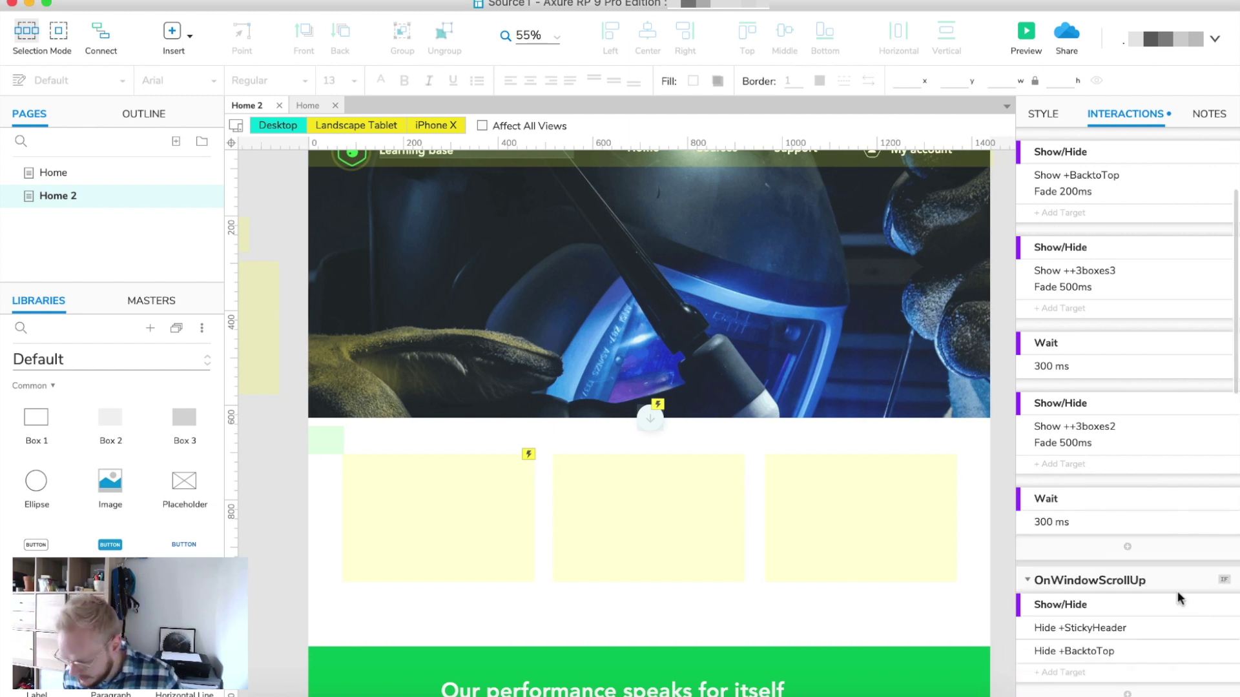
Step: Add a Show action fading in ++3Boxes1 over 500 ms after the second wait
click(1127, 539)
scroll(1043, 592, down, 3)
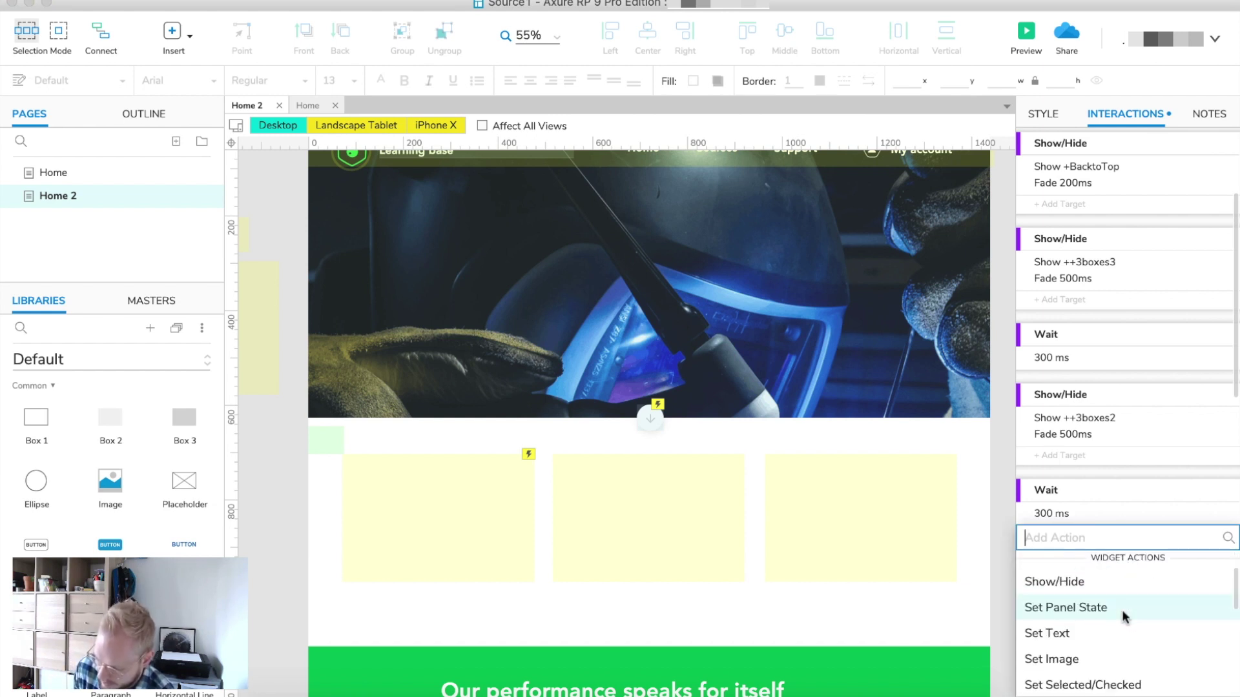
click(1042, 585)
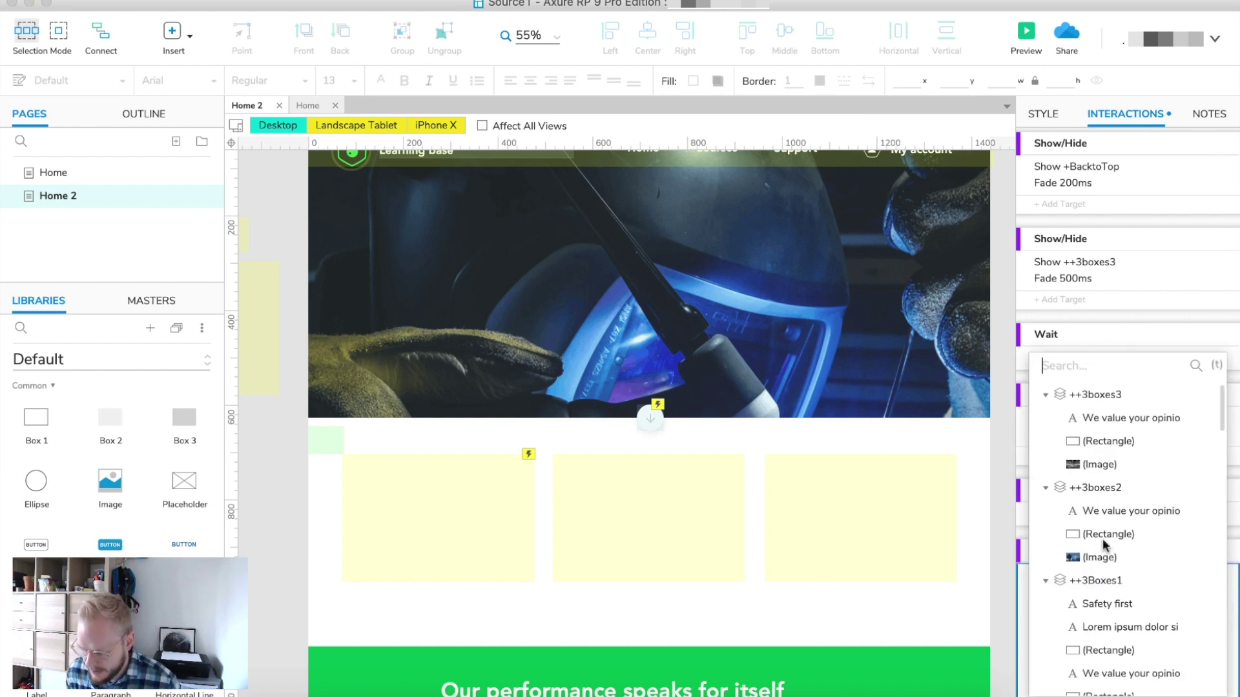
click(1101, 580)
scroll(1071, 639, down, 3)
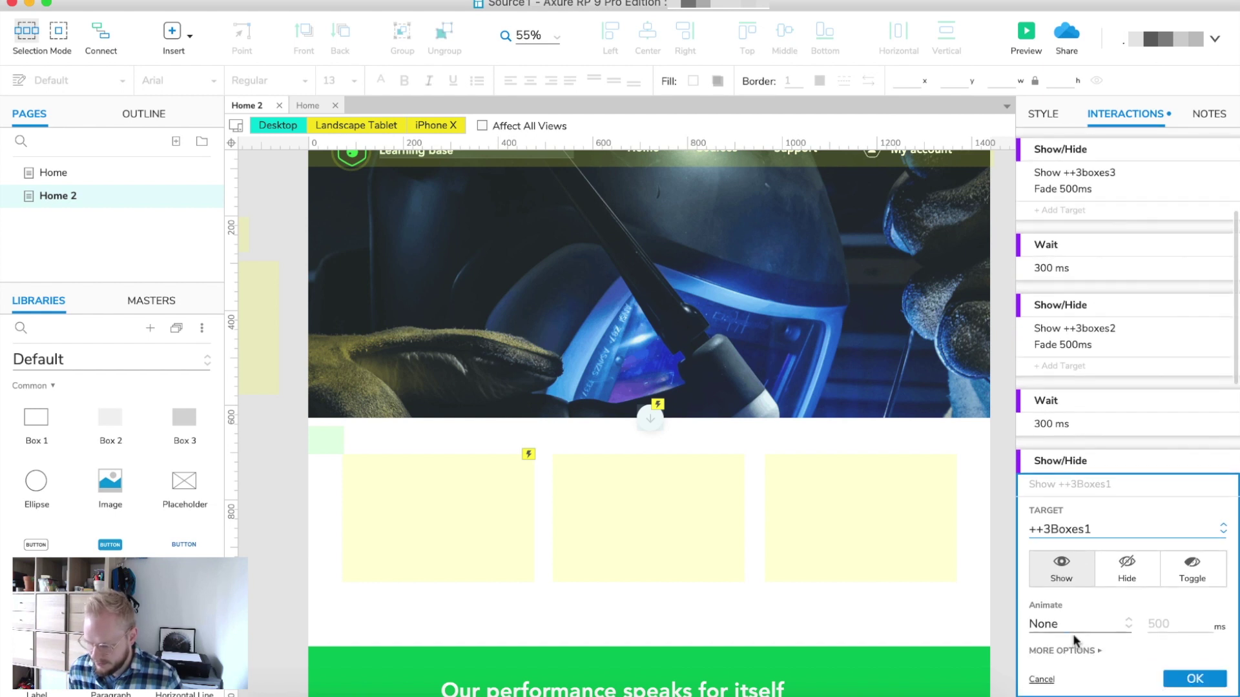
click(1077, 624)
click(1050, 562)
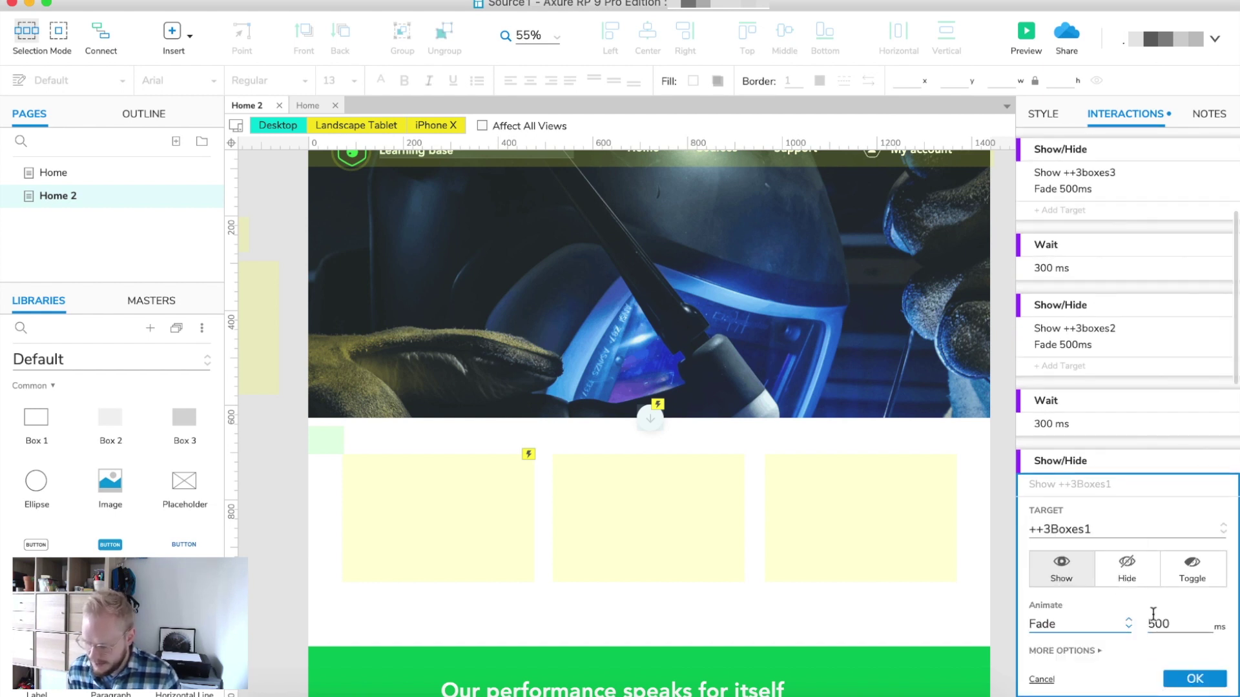
click(1191, 678)
scroll(1104, 244, up, 2)
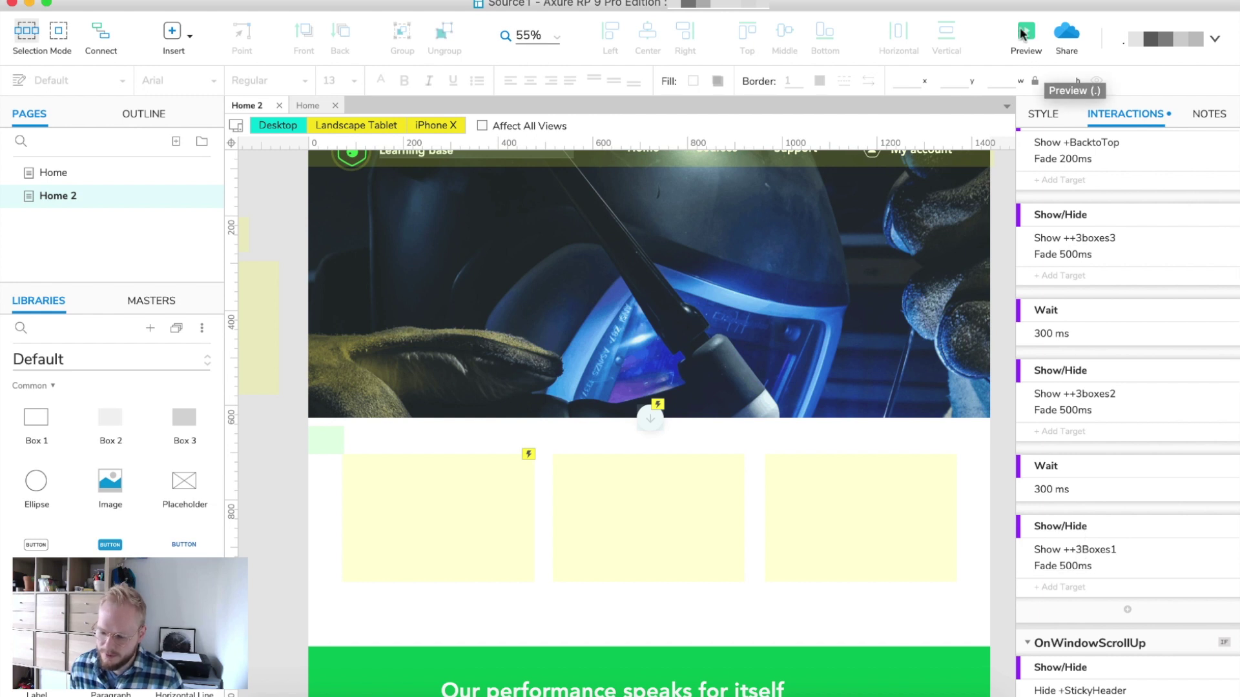
Step: Preview Home 2 in Chrome and scroll down and up to watch the three cards appear
click(1022, 32)
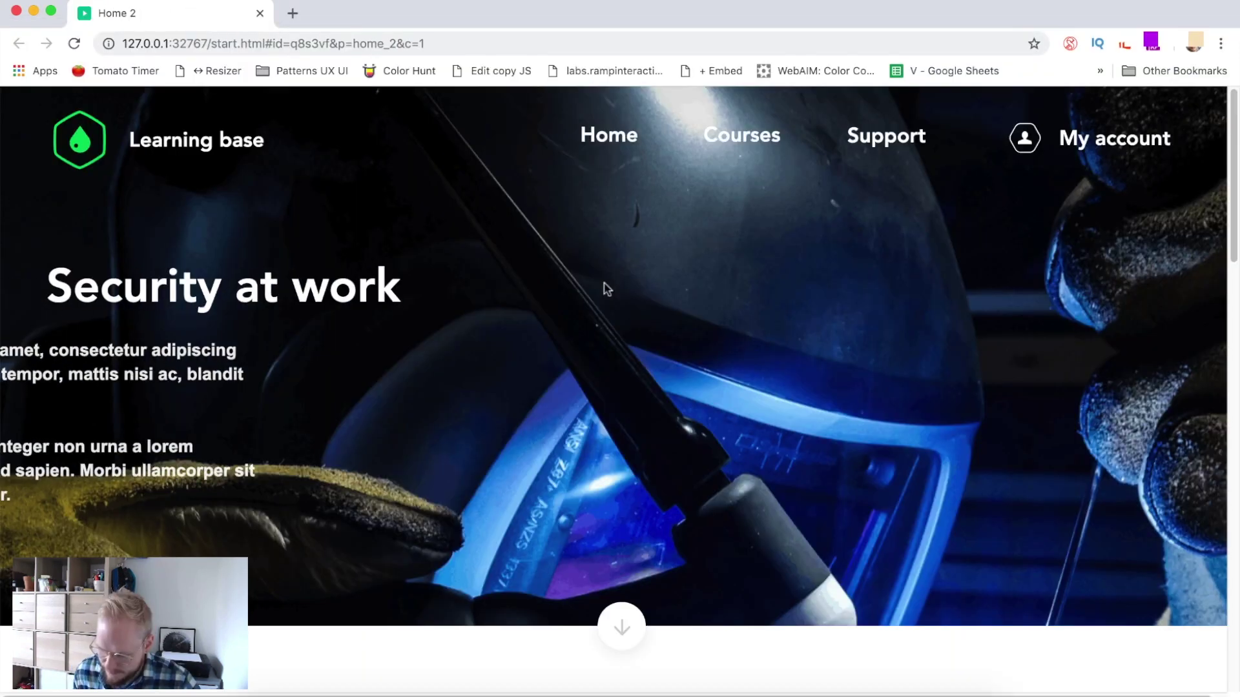
scroll(604, 285, down, 10)
scroll(604, 285, up, 5)
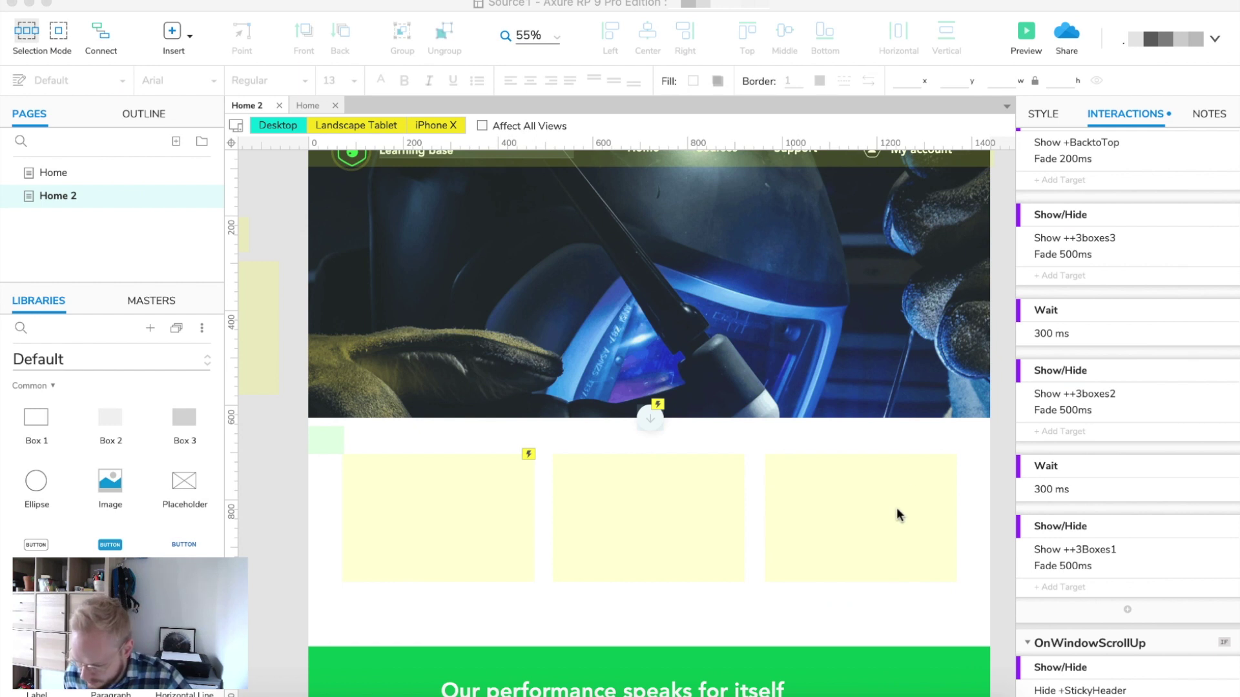
Step: Set the first and second Wait actions in OnWindowScrollDown to 600 ms each
click(1071, 489)
click(1062, 334)
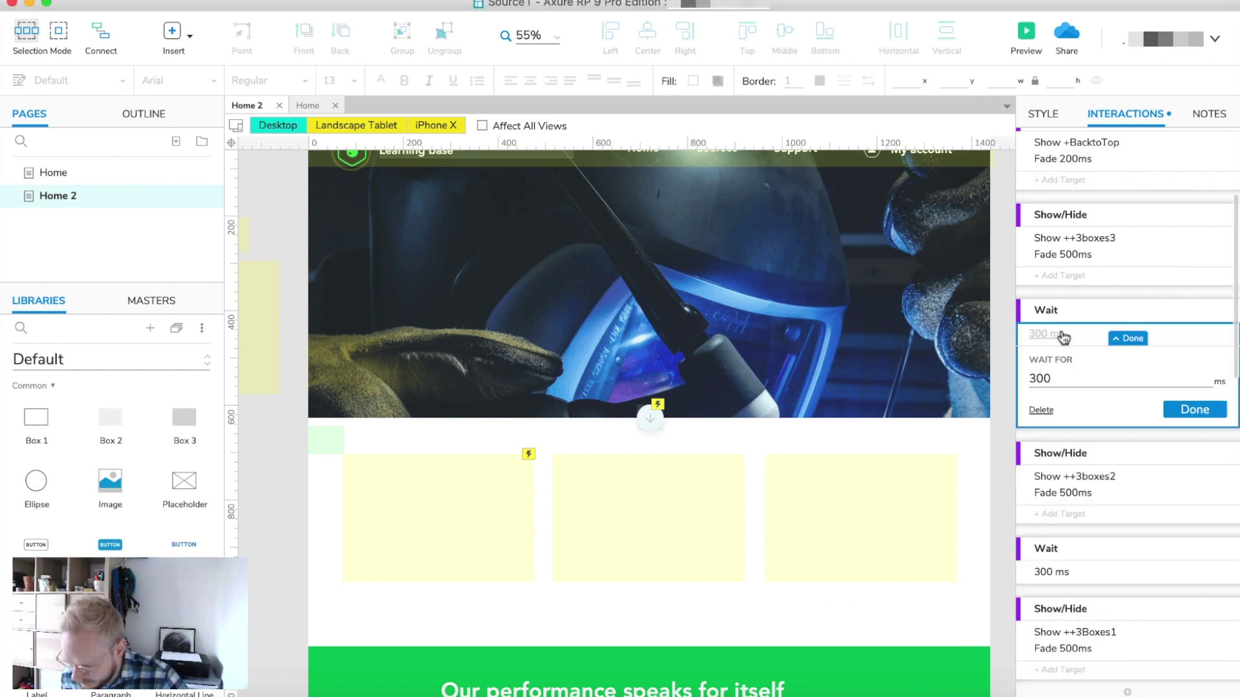
click(1062, 378)
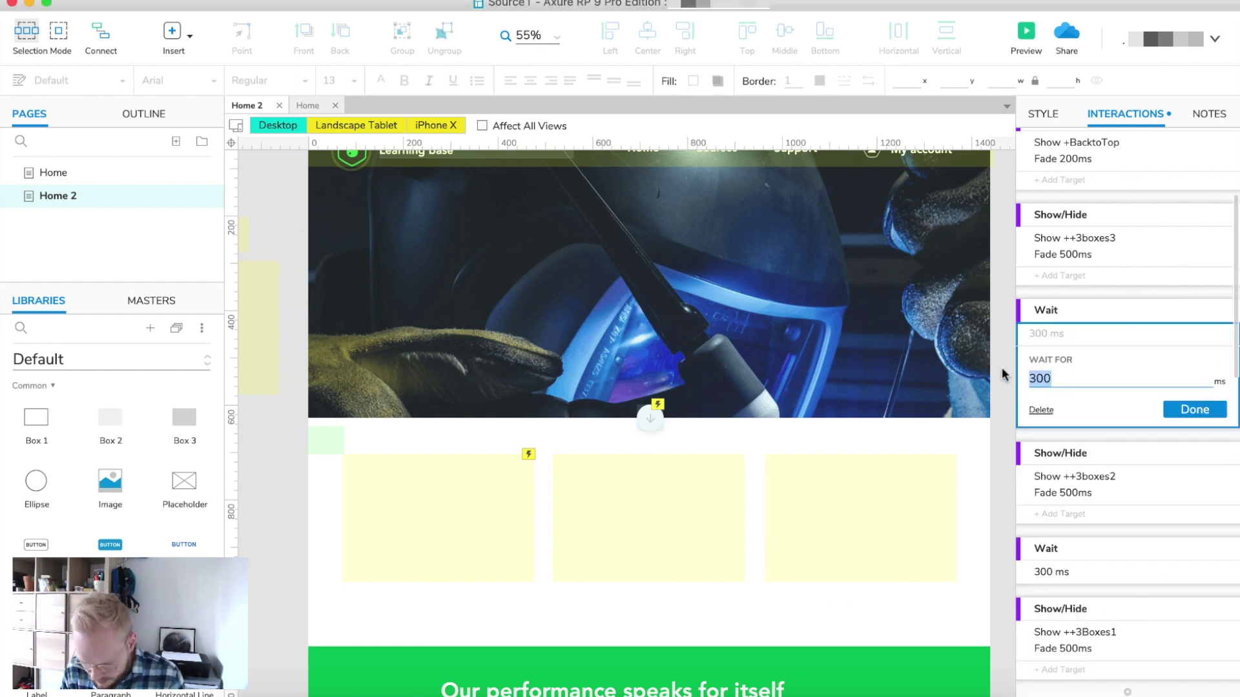
text(5)
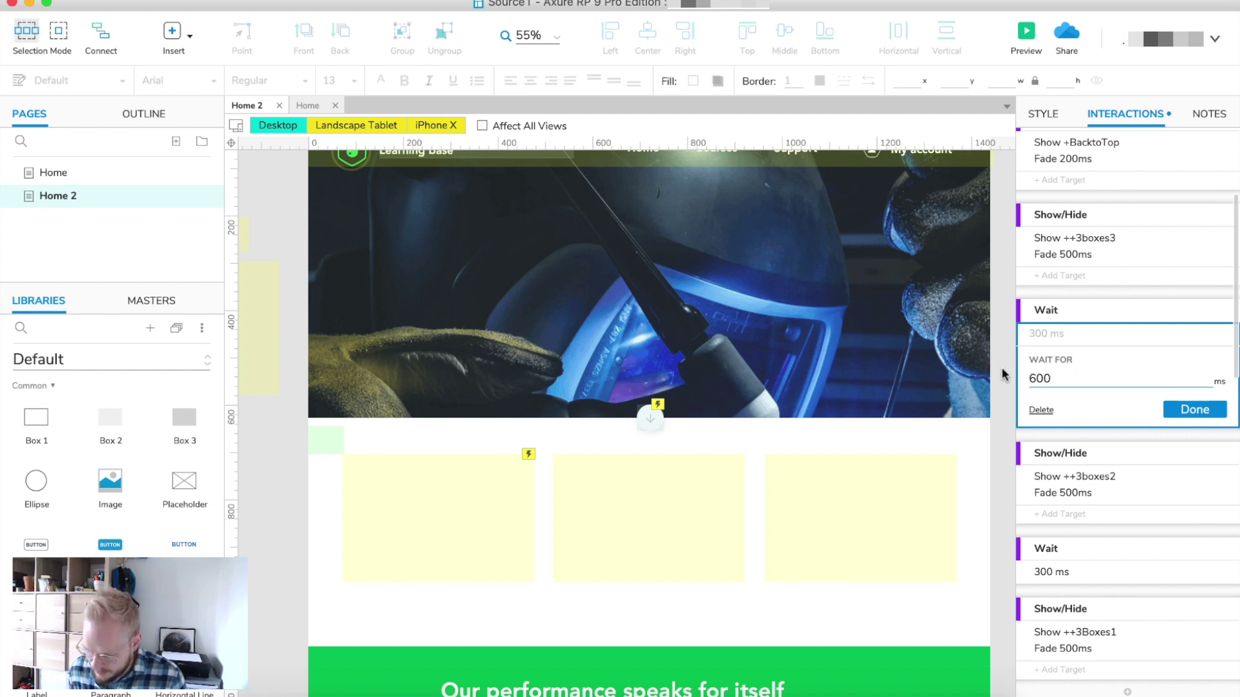
click(1181, 409)
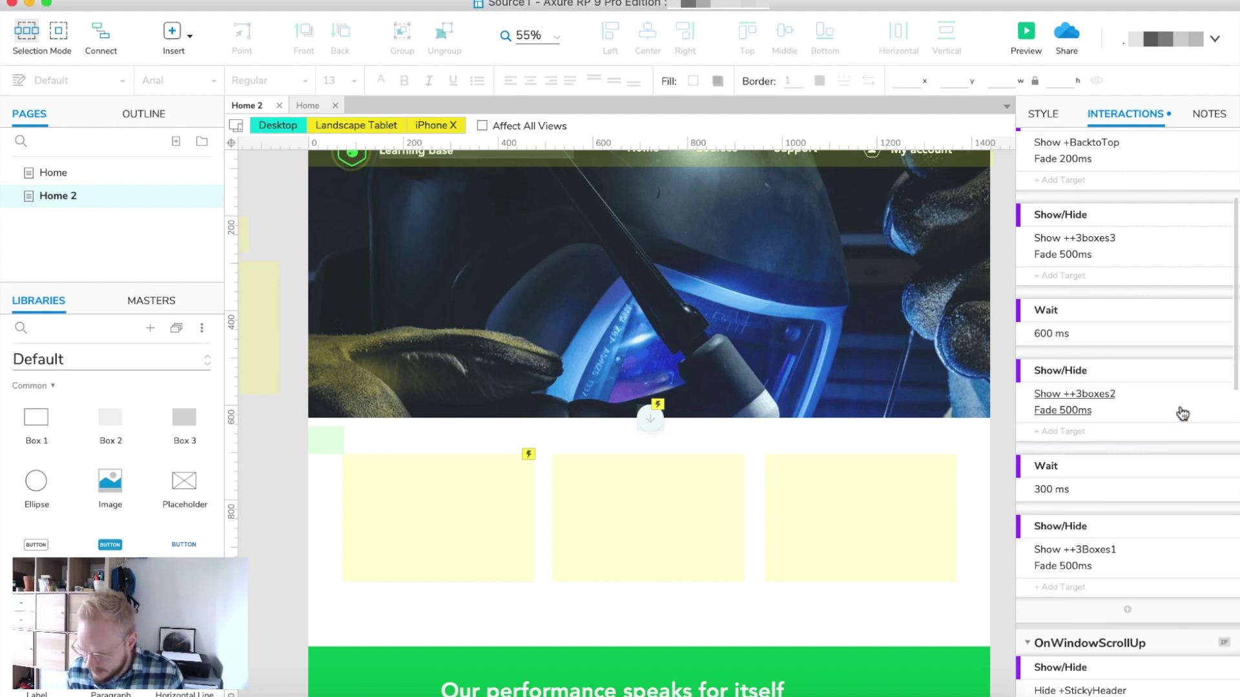
click(1056, 490)
drag(1075, 524, 981, 535)
text(600)
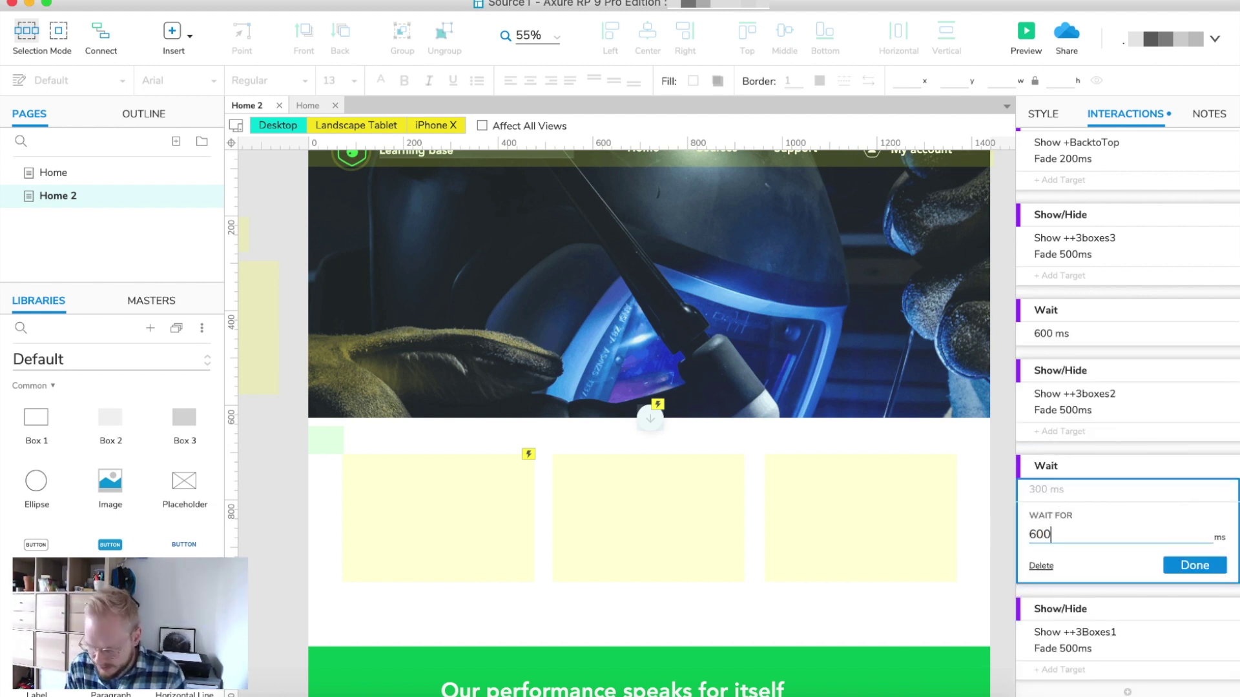
click(1184, 566)
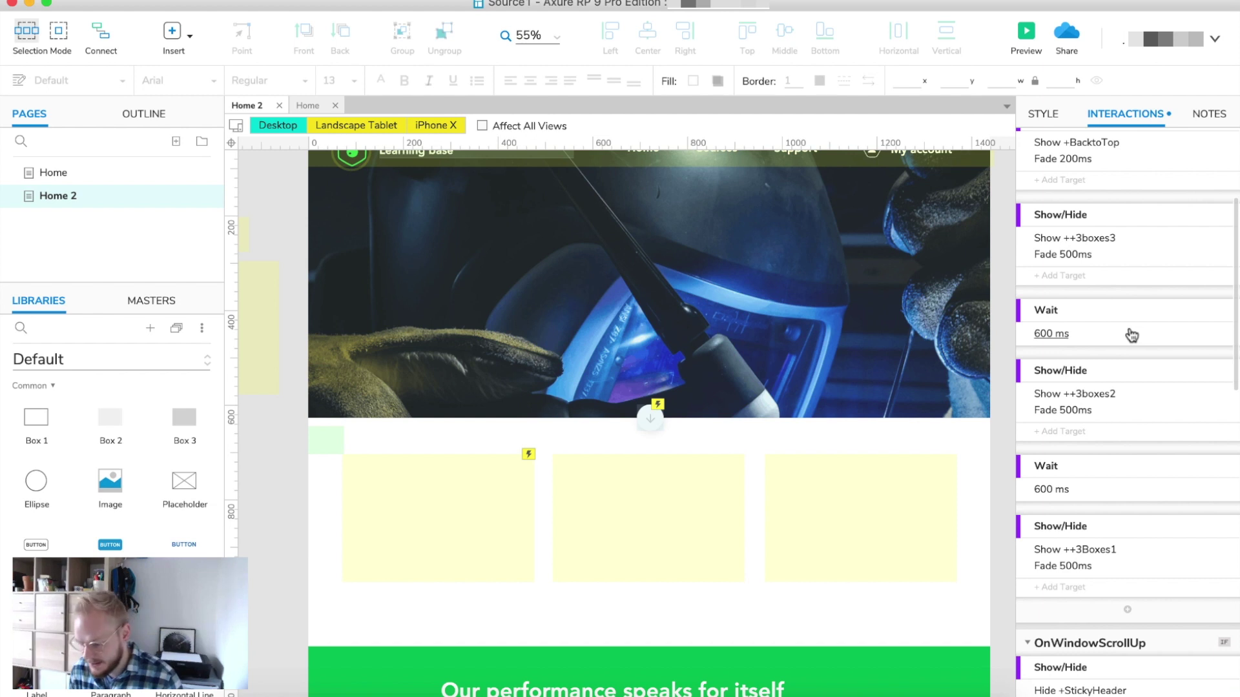
Step: Reload the Chrome preview, scroll down to watch the three cards appear, then return to Axure
click(688, 694)
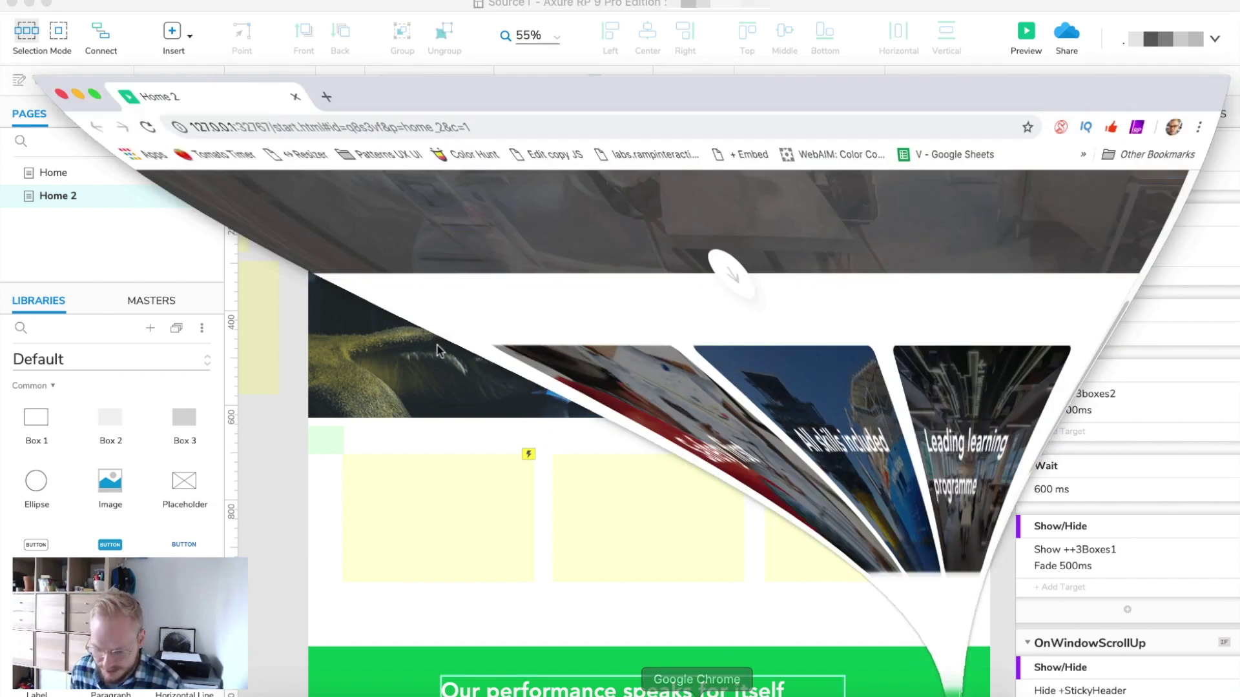
click(74, 43)
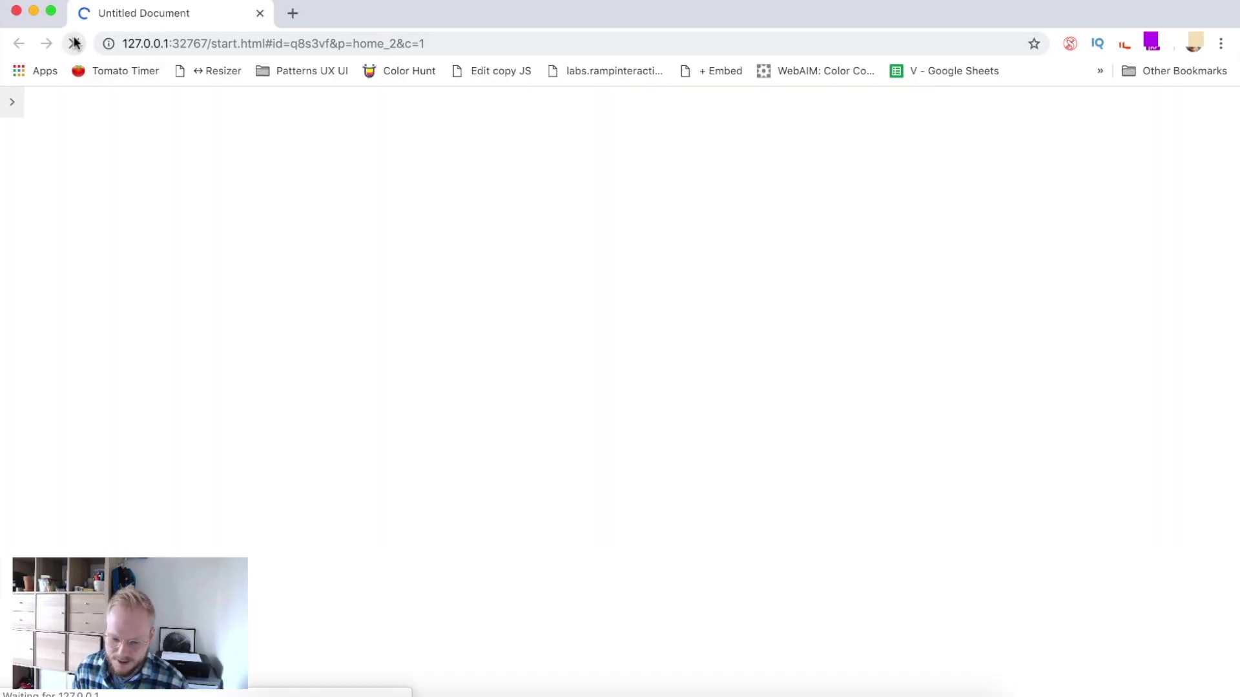
scroll(624, 349, down, 5)
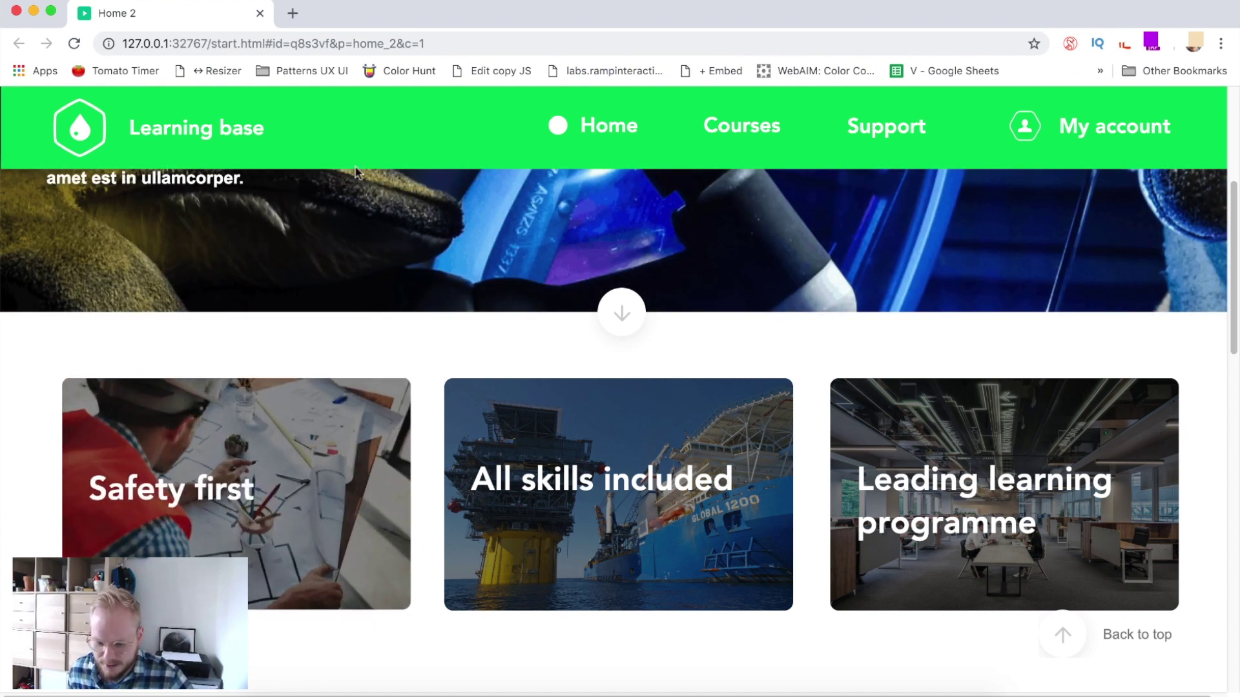
key(super+Tab)
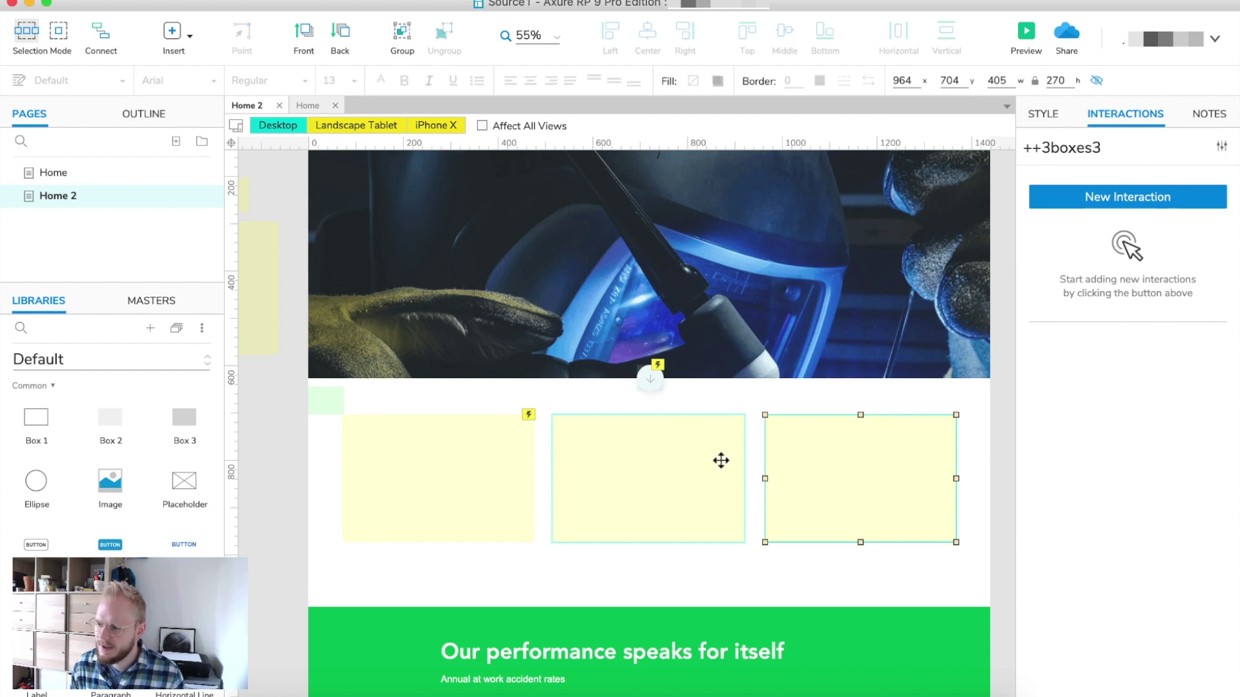
Step: Select the three yellow card boxes, checking the page interactions in between
click(707, 450)
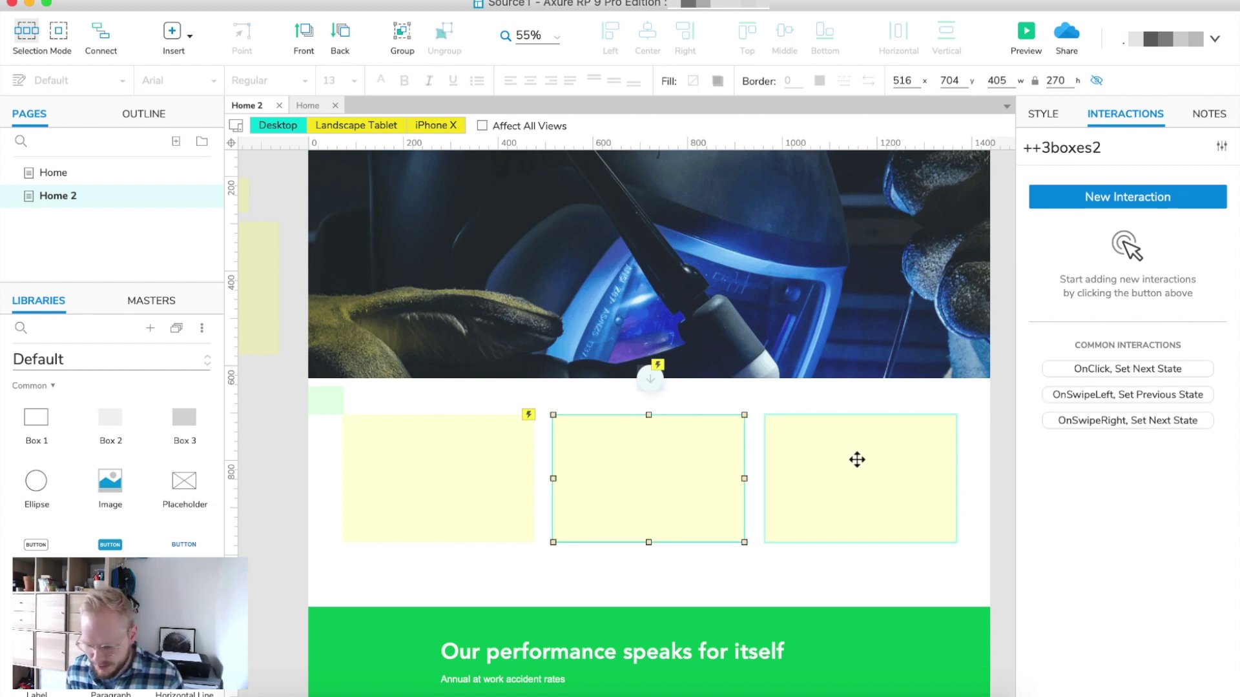
click(858, 463)
shift+click(658, 450)
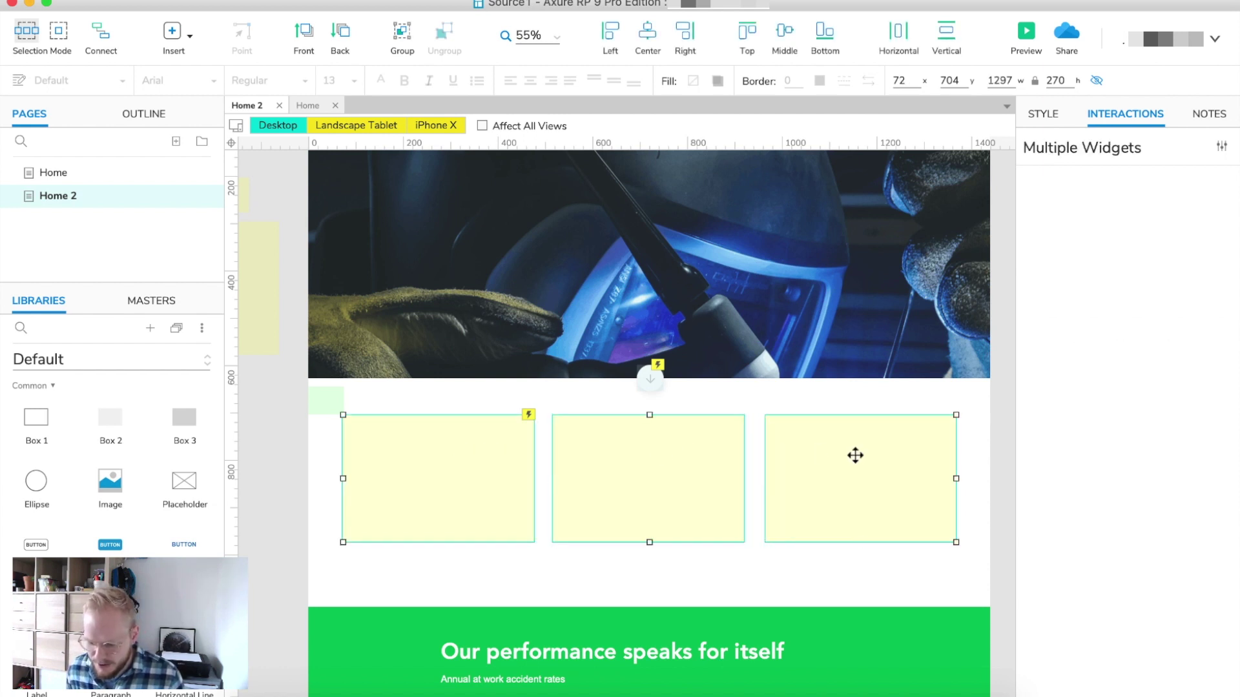
click(975, 409)
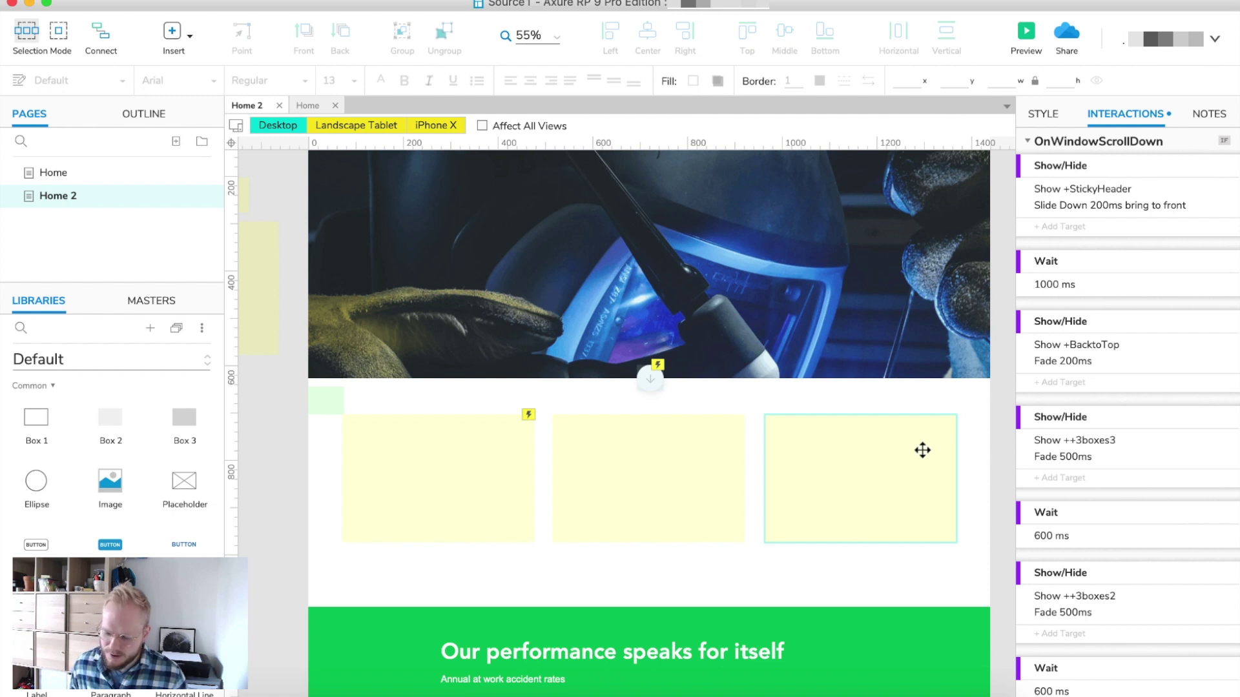
click(923, 451)
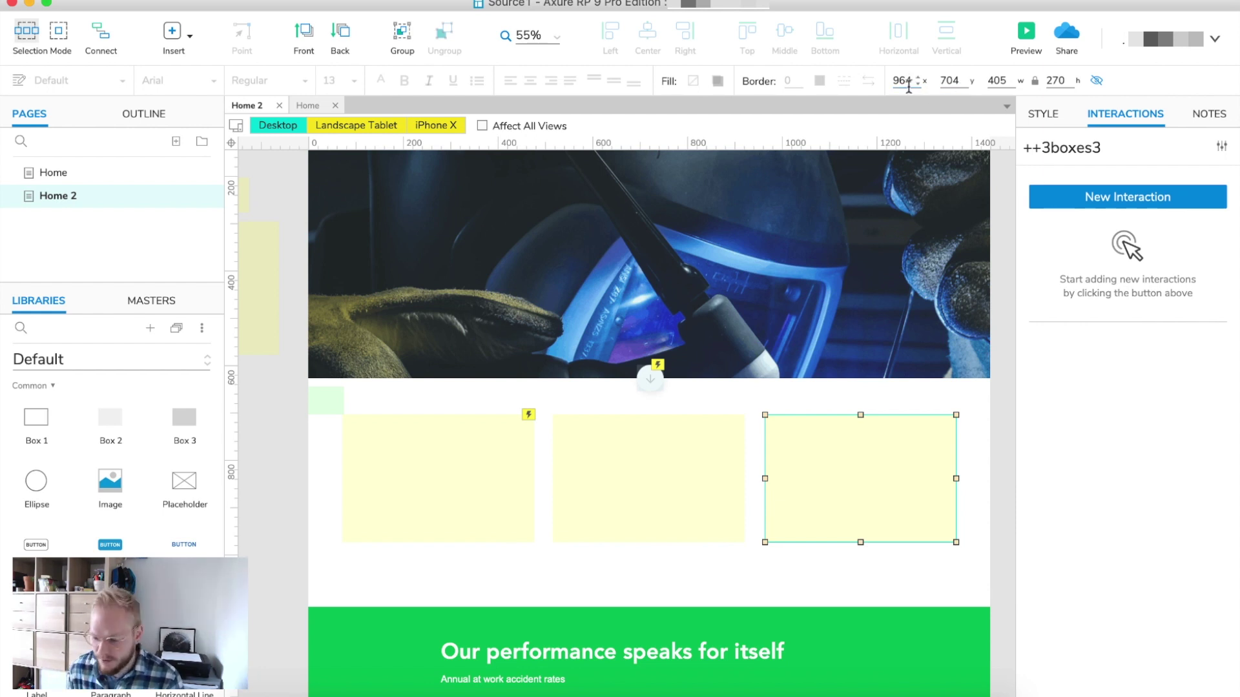
click(675, 463)
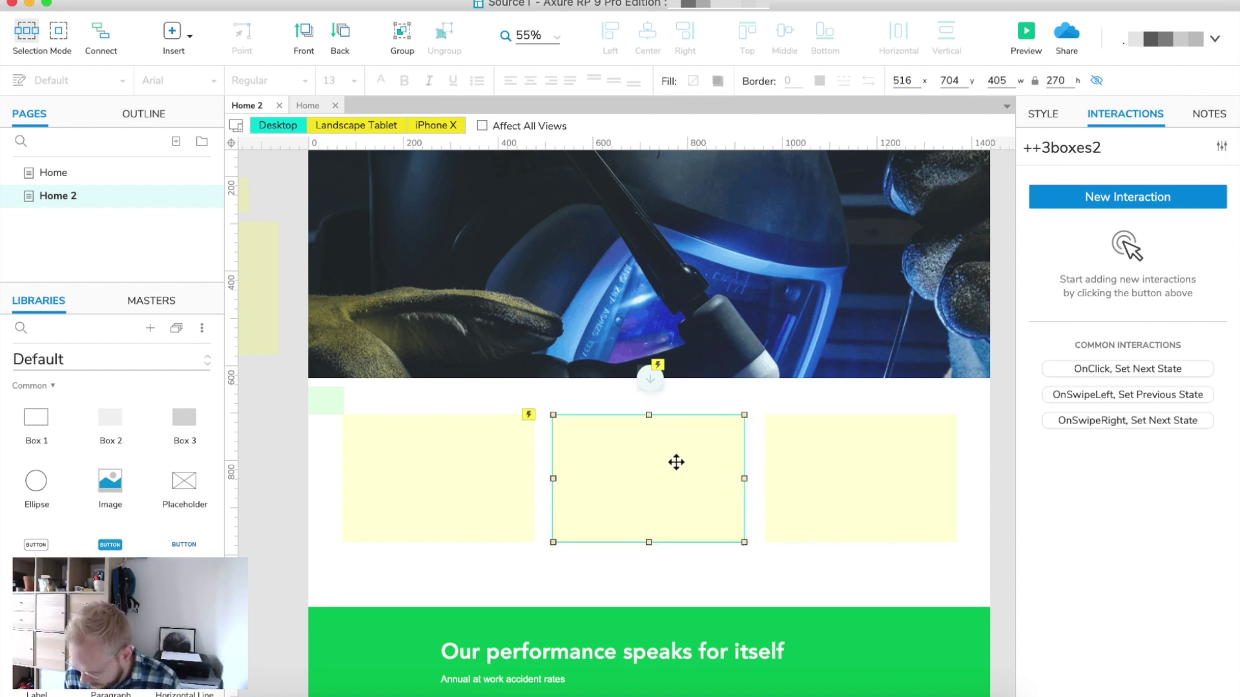
click(486, 447)
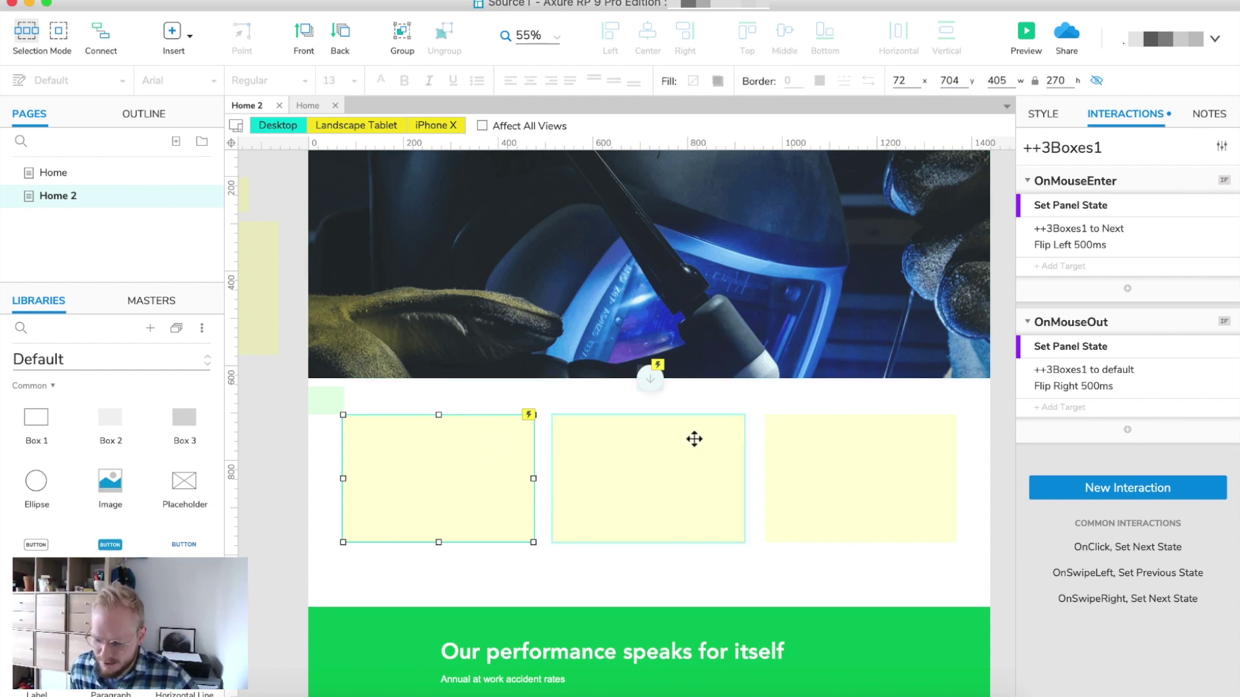
Step: With all three boxes selected, drag them left to x -106, then deselect
click(813, 465)
click(603, 449)
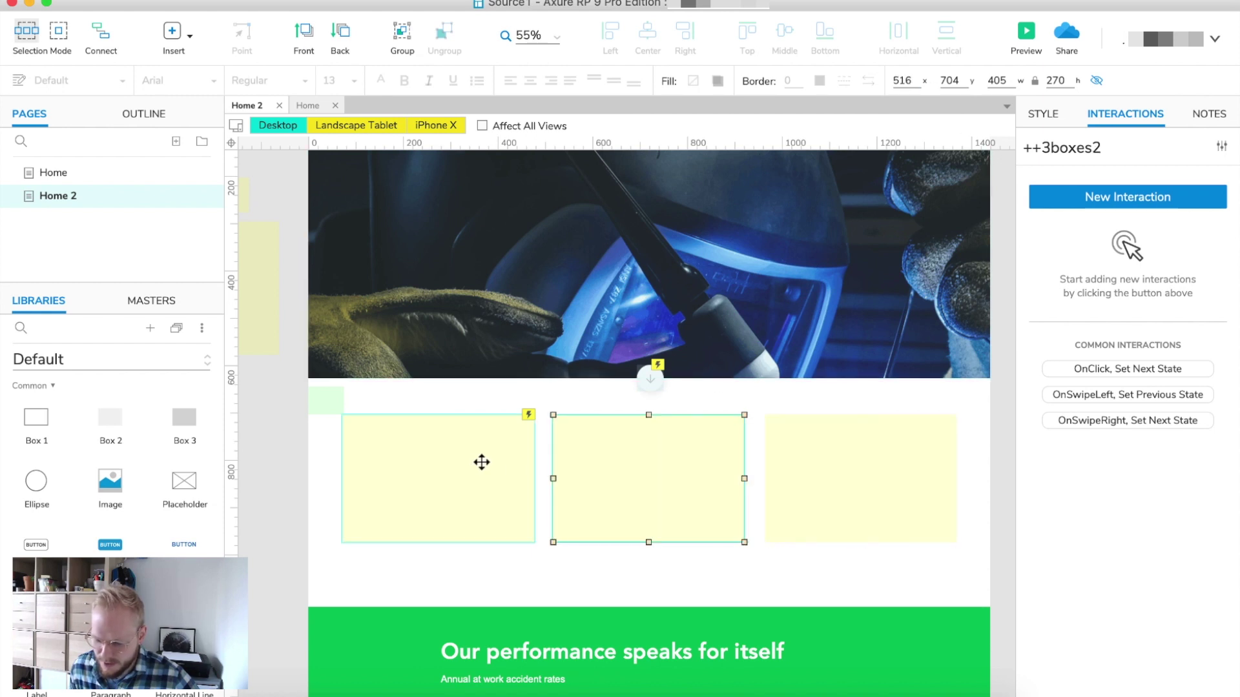
click(902, 484)
shift+click(677, 475)
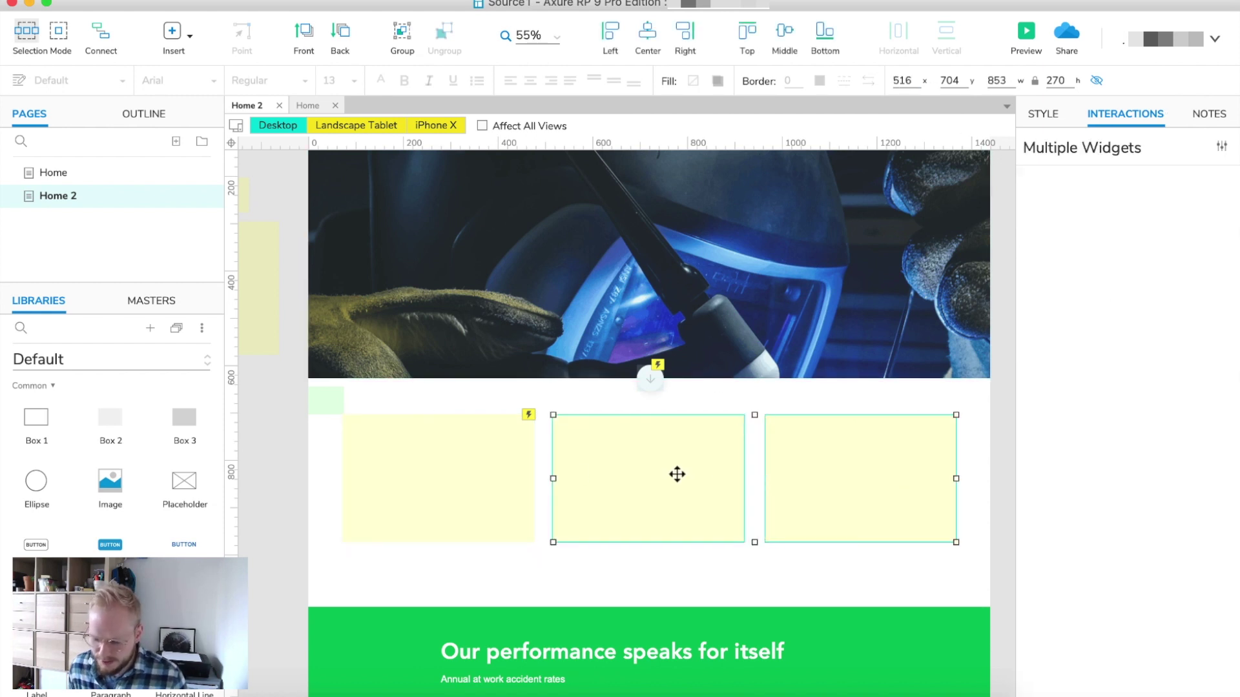
shift+click(512, 469)
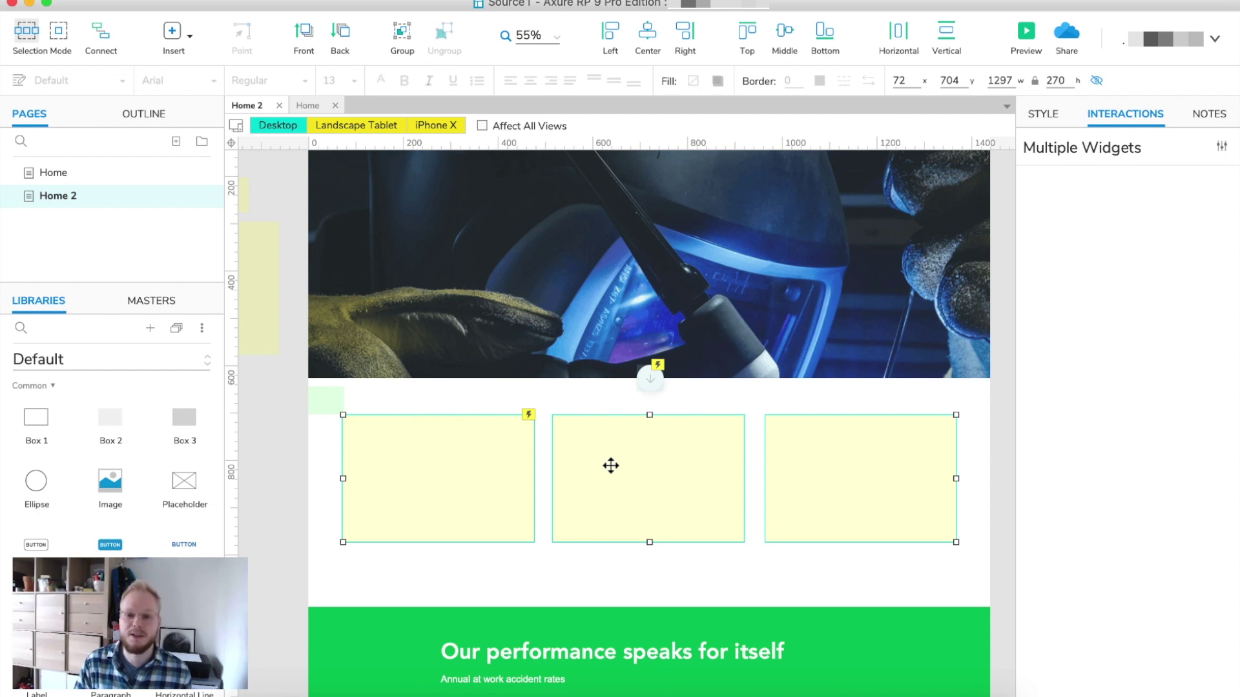
drag(639, 463, 552, 469)
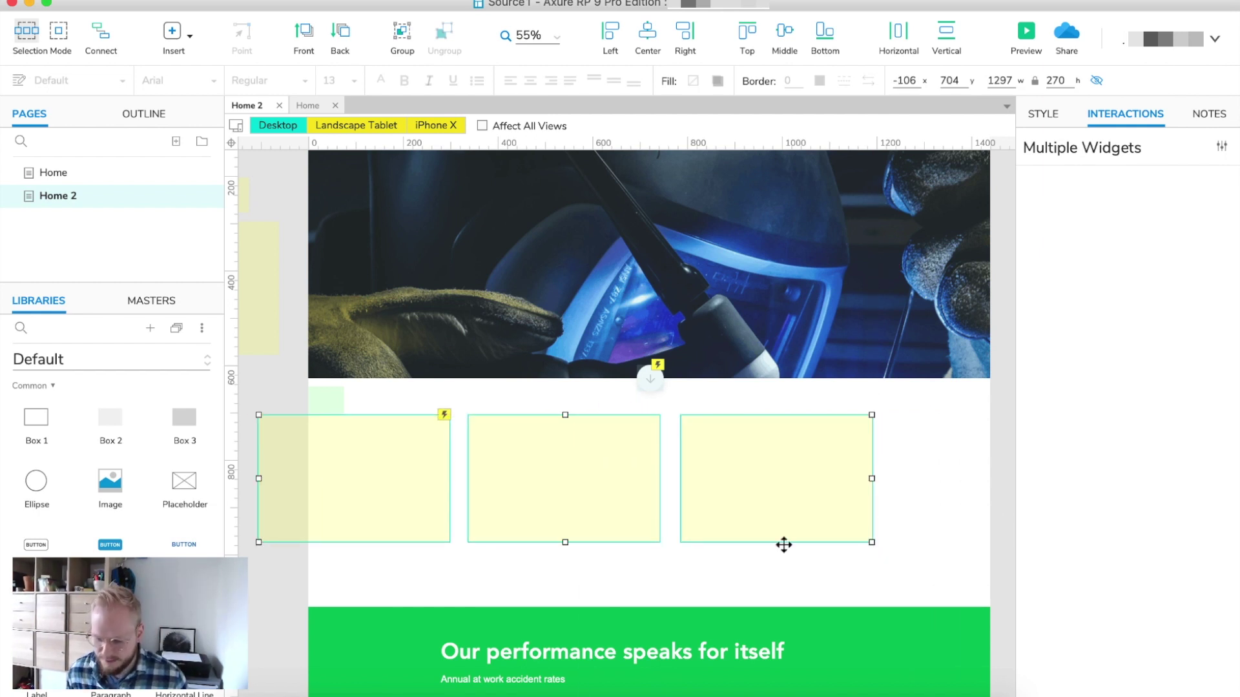
click(911, 496)
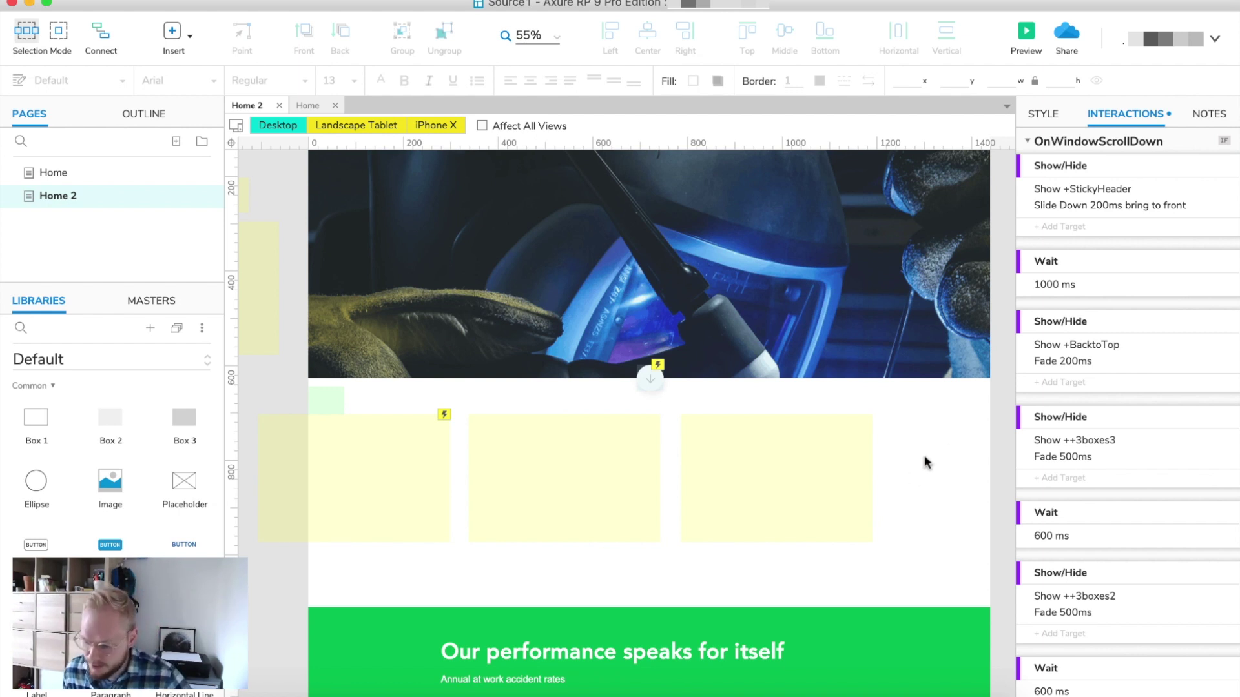
Step: Insert a Move action after Show ++3boxes3, moving it to absolute position 964,704
scroll(1126, 368, down, 1)
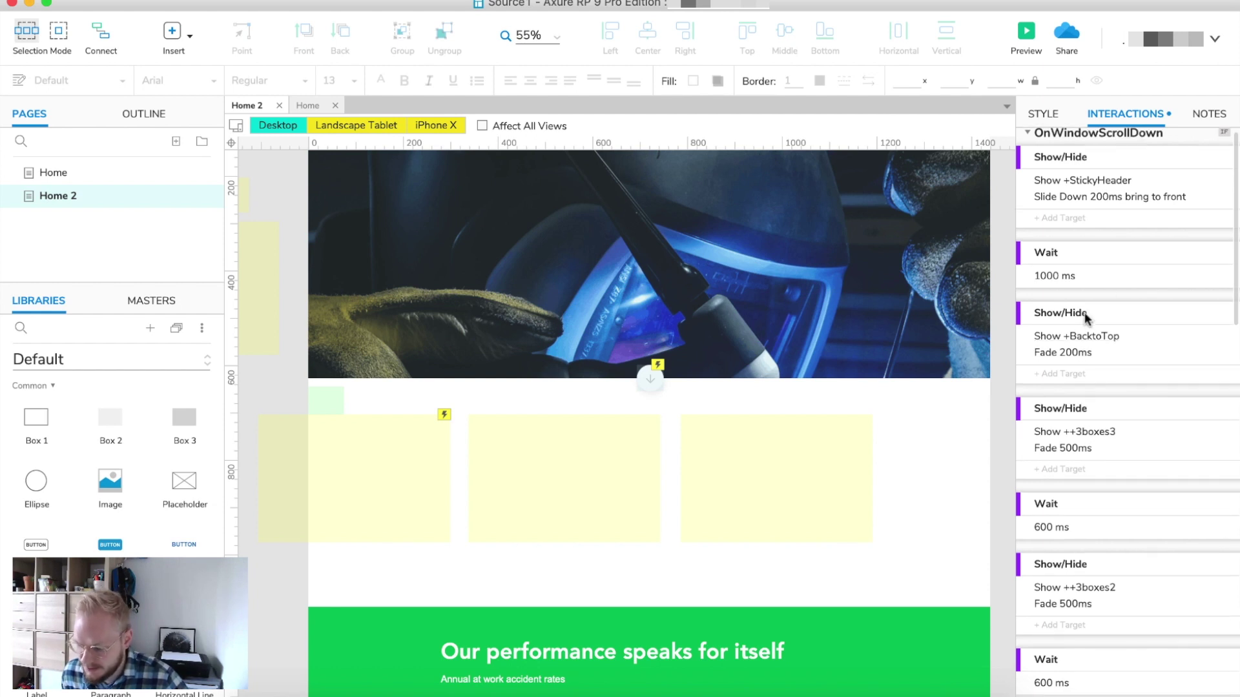
scroll(1098, 426, down, 4)
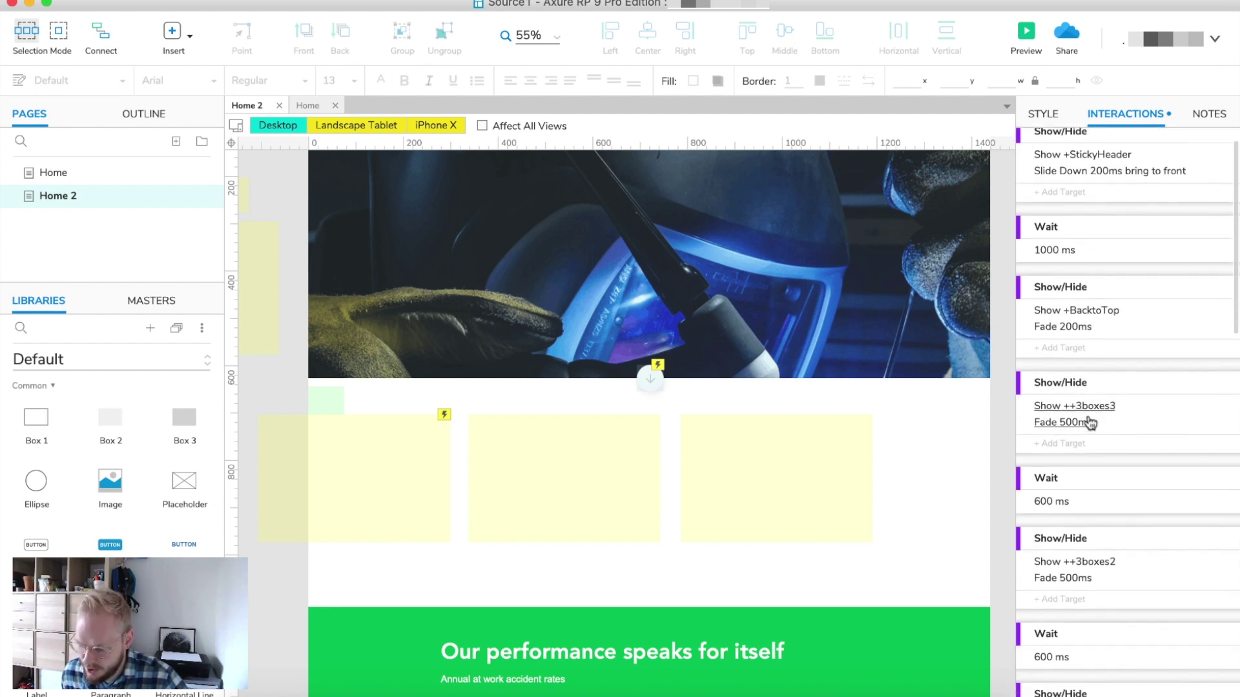
click(1126, 436)
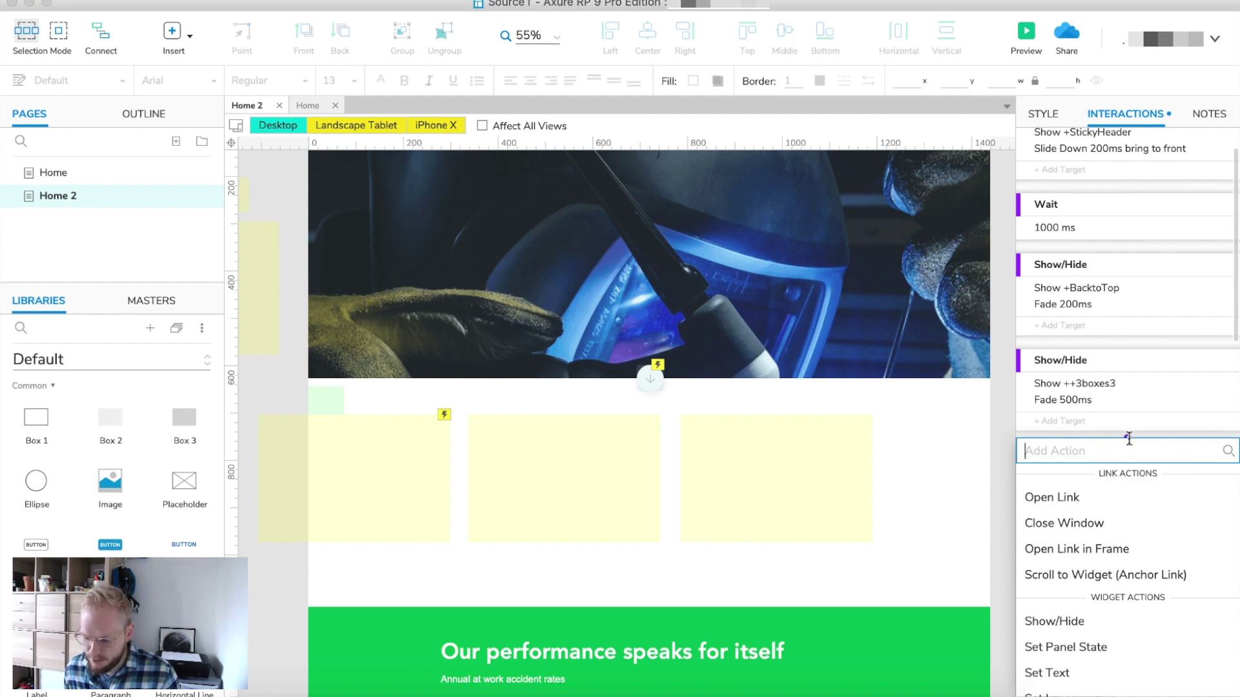
scroll(1092, 638, down, 6)
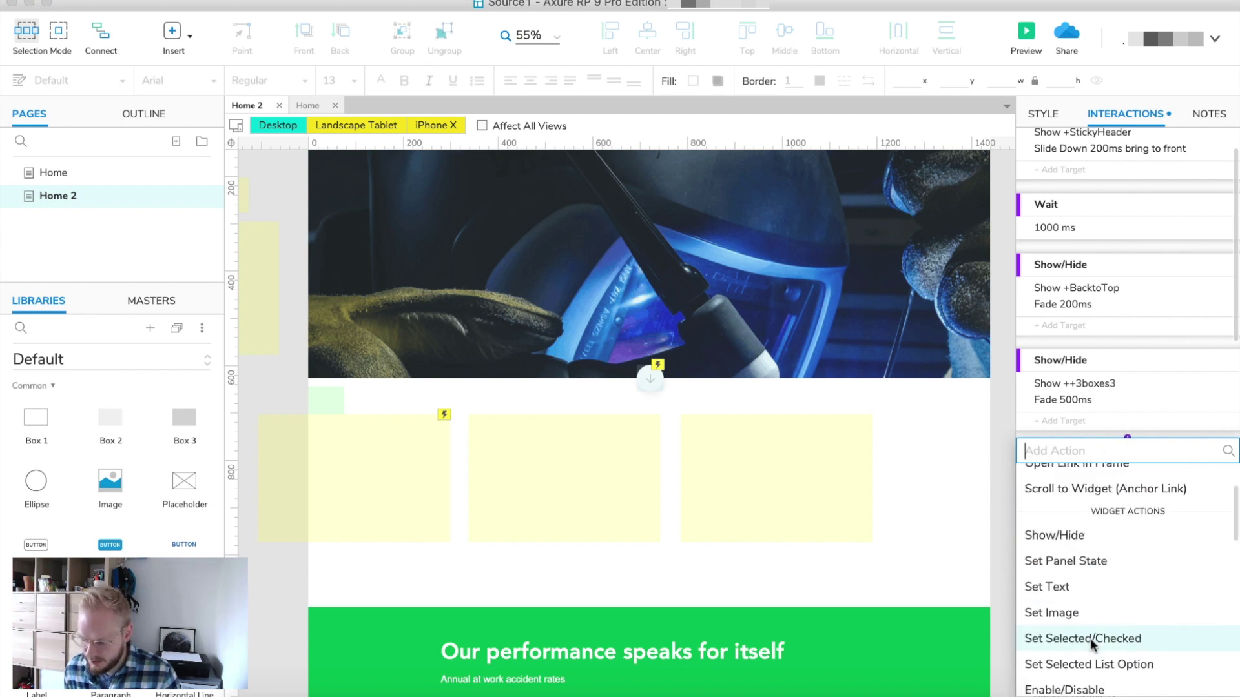
click(1060, 623)
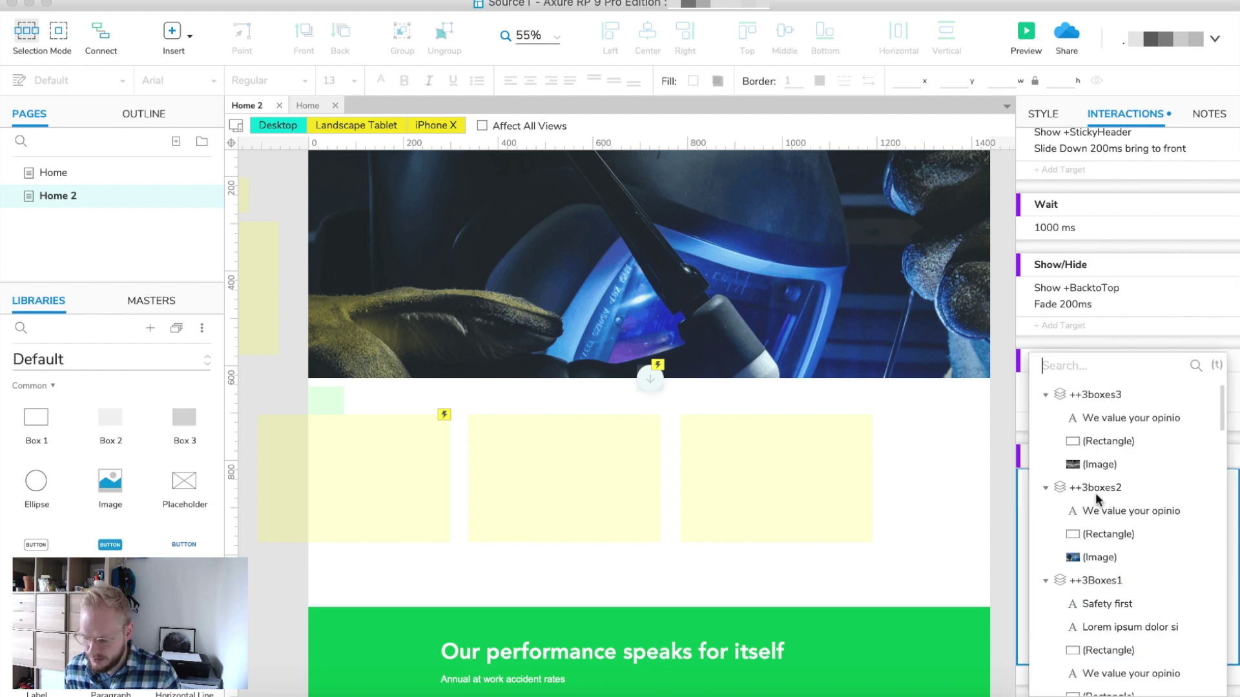
click(1106, 395)
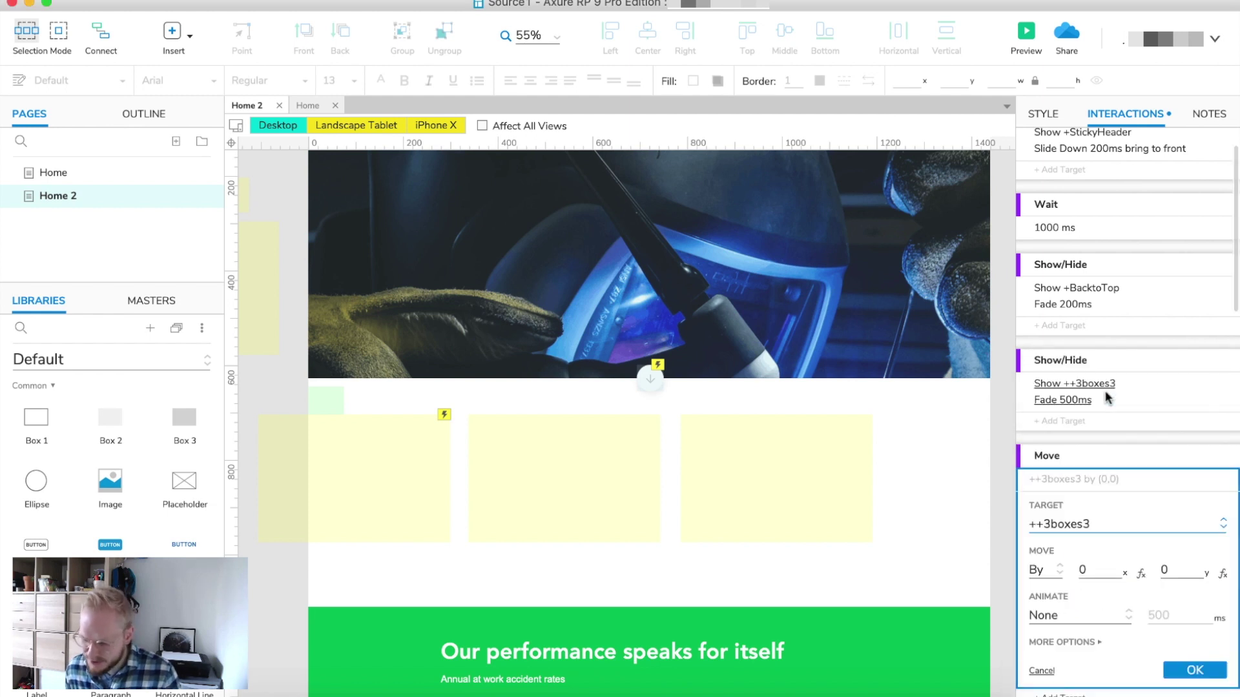
click(1050, 570)
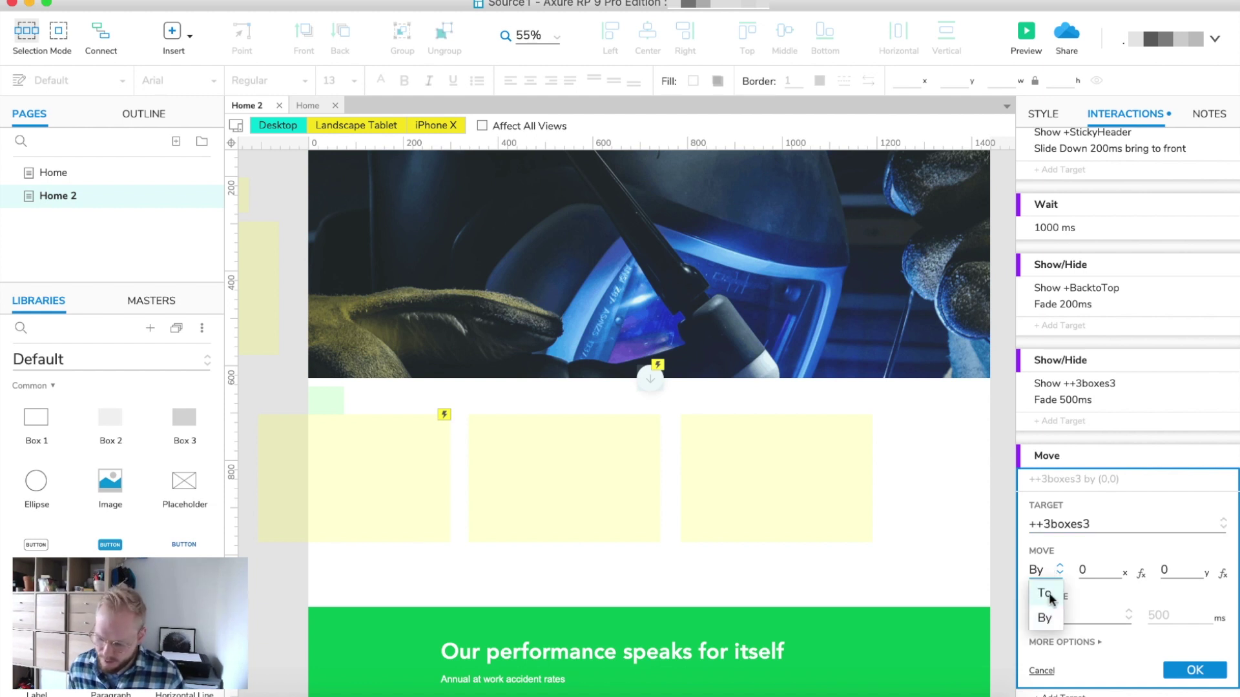
click(1045, 590)
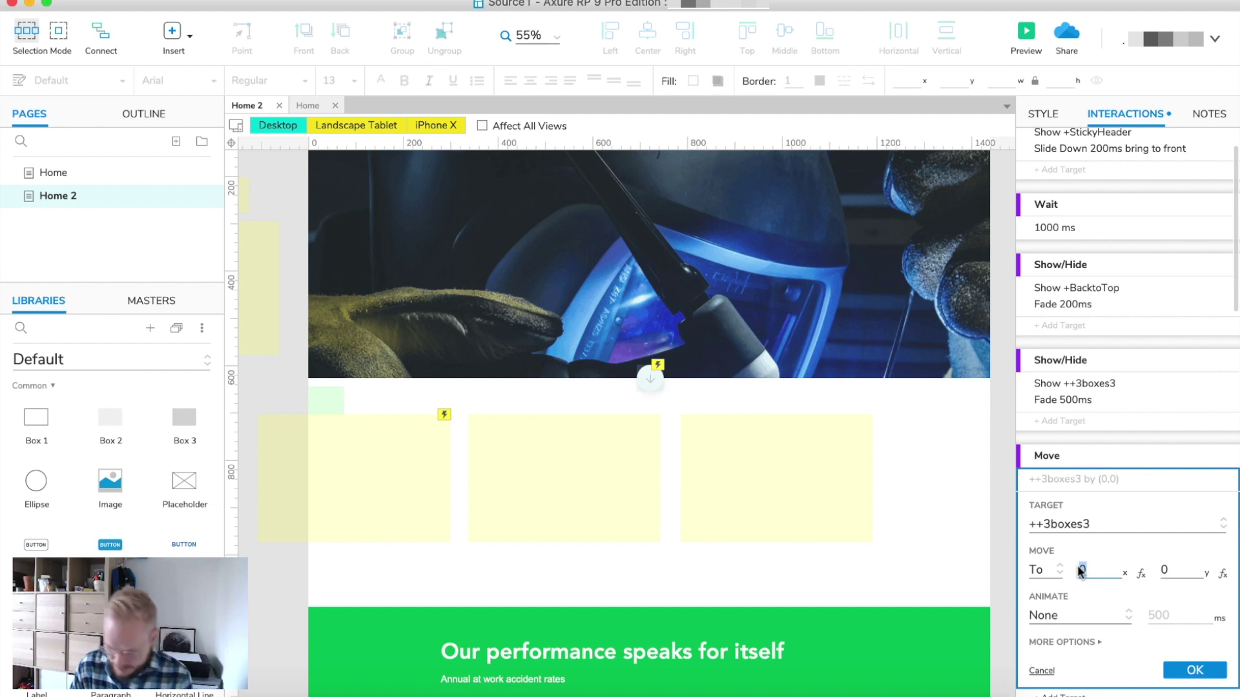
text(964)
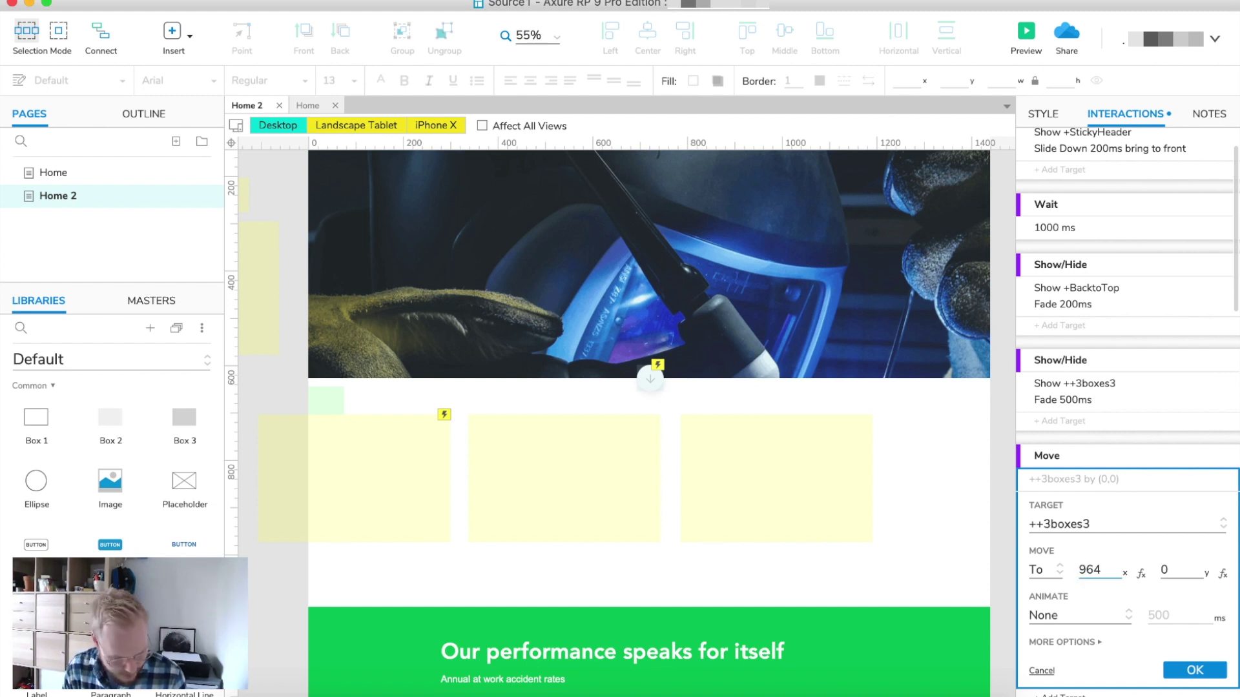
drag(1181, 570, 1155, 573)
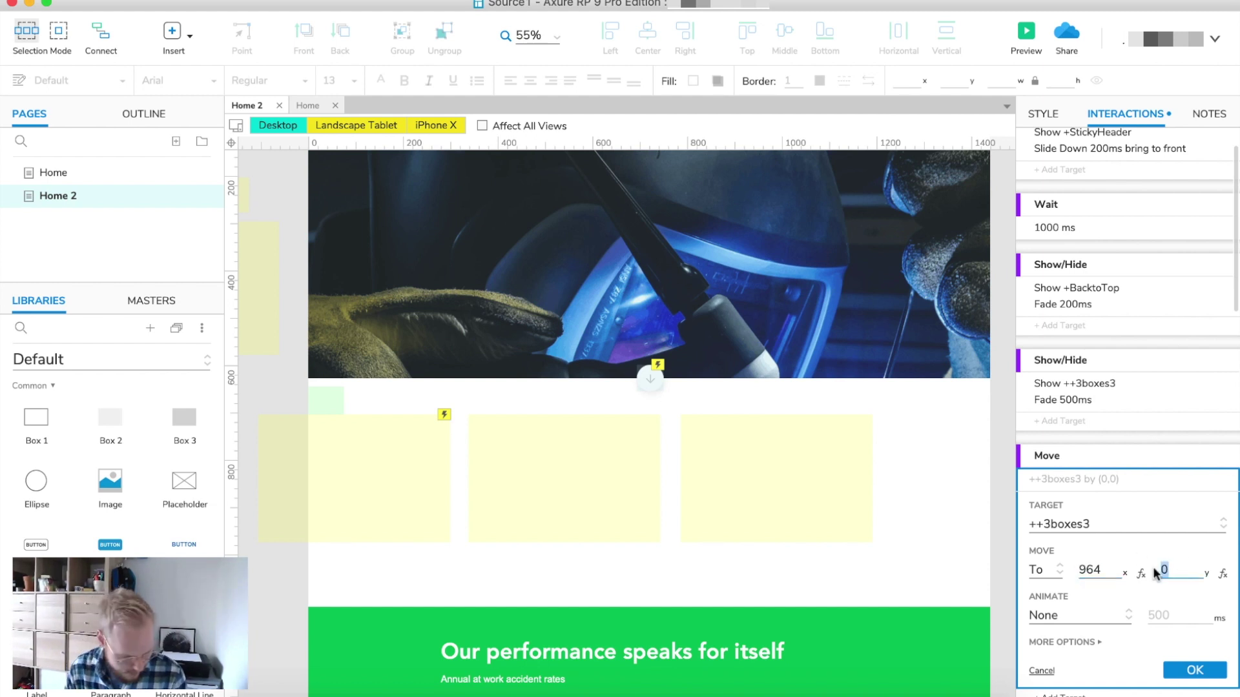
text(704)
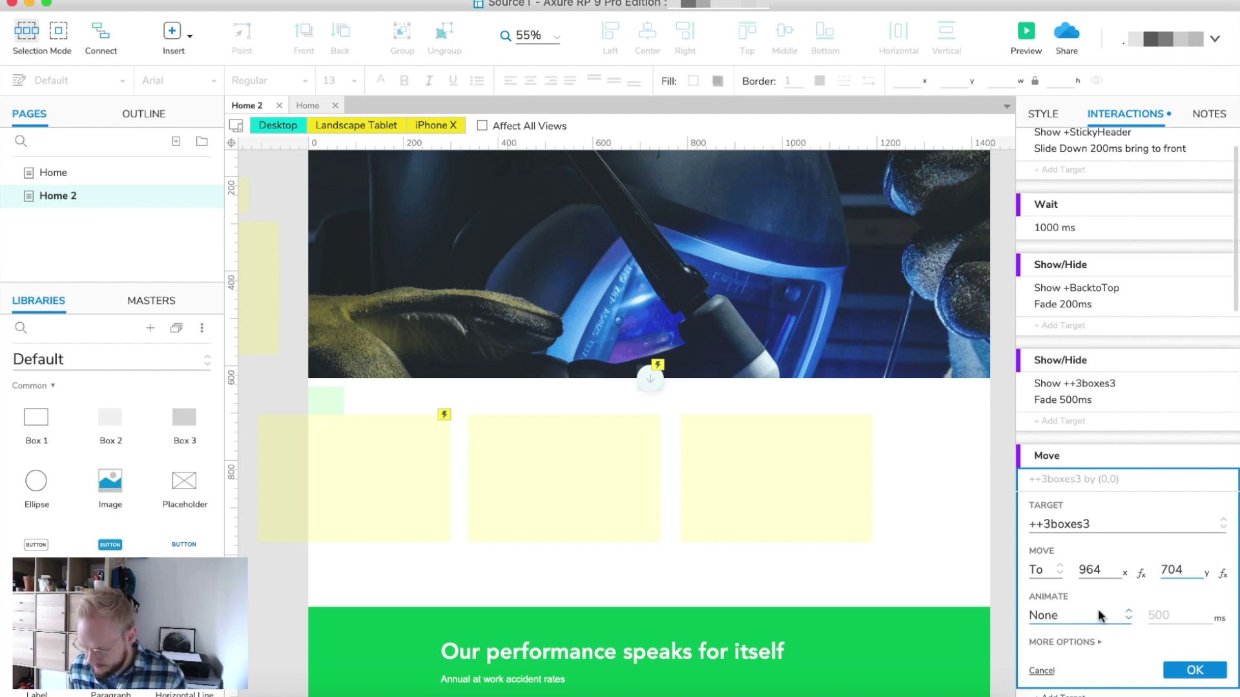
Step: Animate the move with Bounce over 400 ms and confirm it
click(1100, 614)
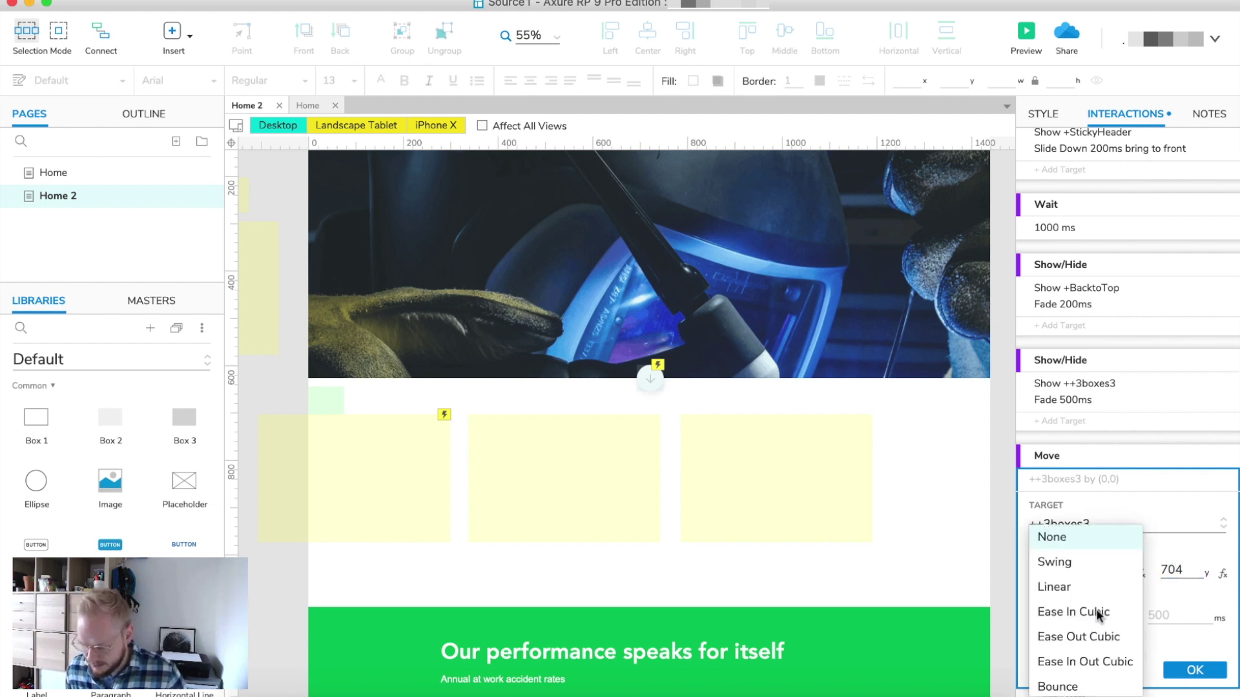
scroll(1101, 673, down, 1)
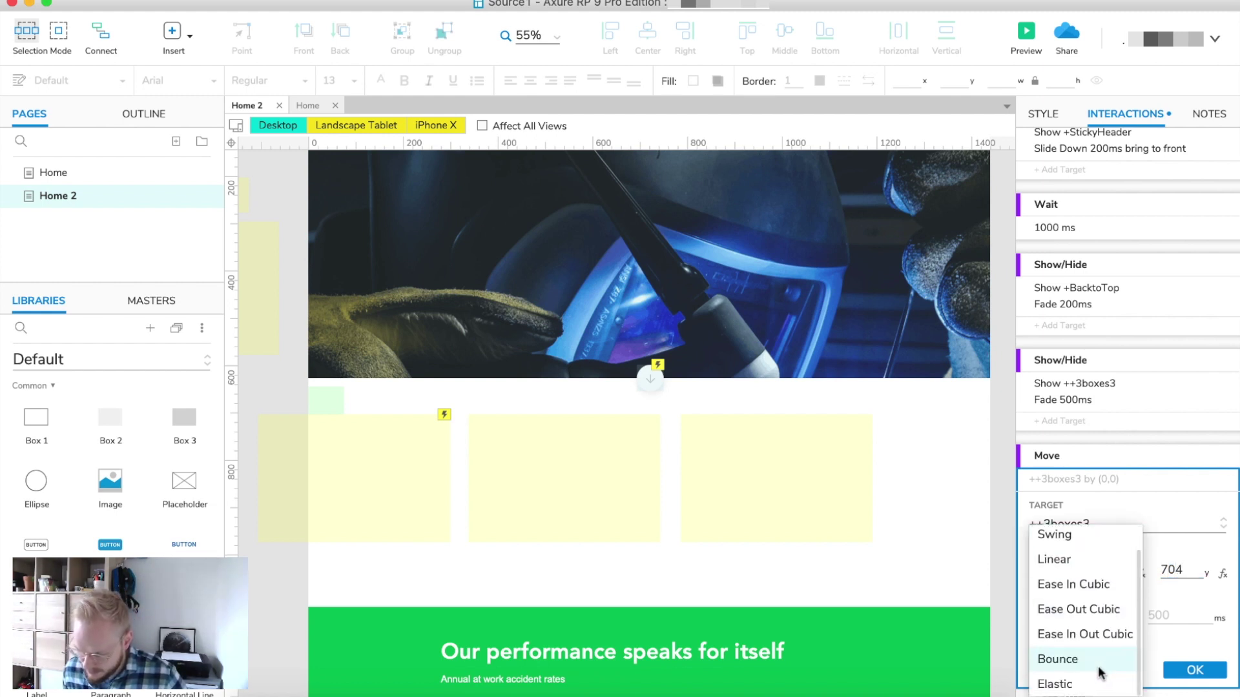
click(1098, 665)
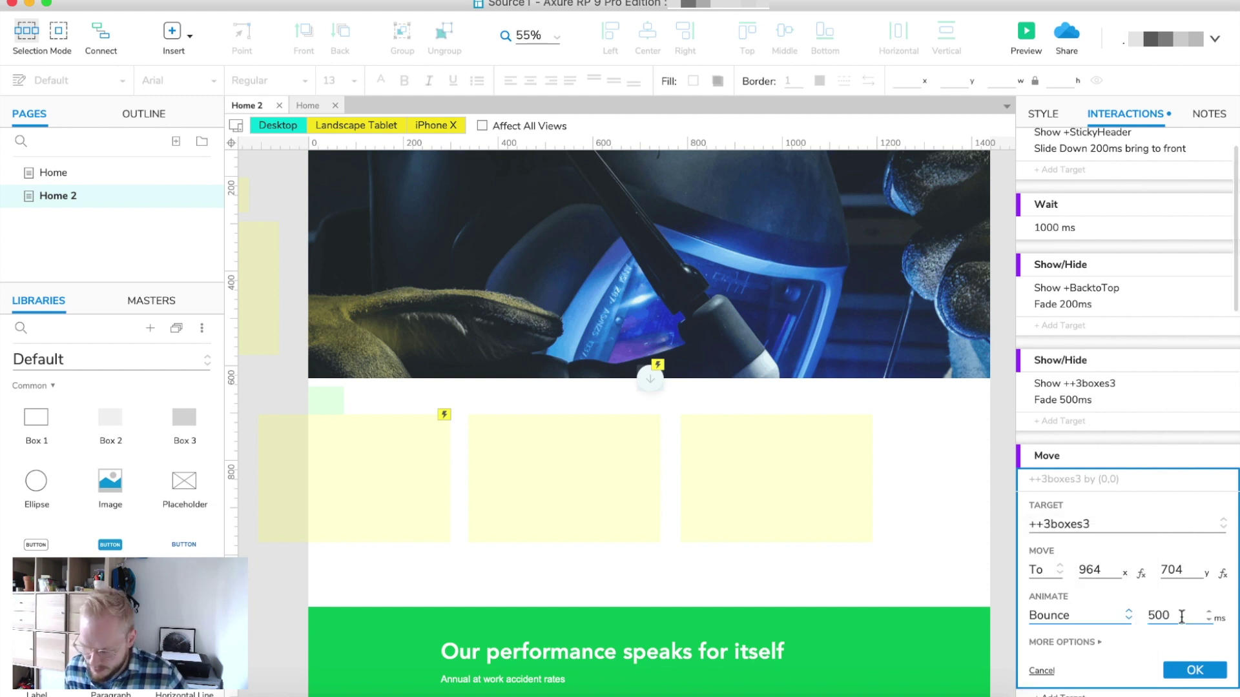
double_click(1182, 617)
text(400)
click(1194, 670)
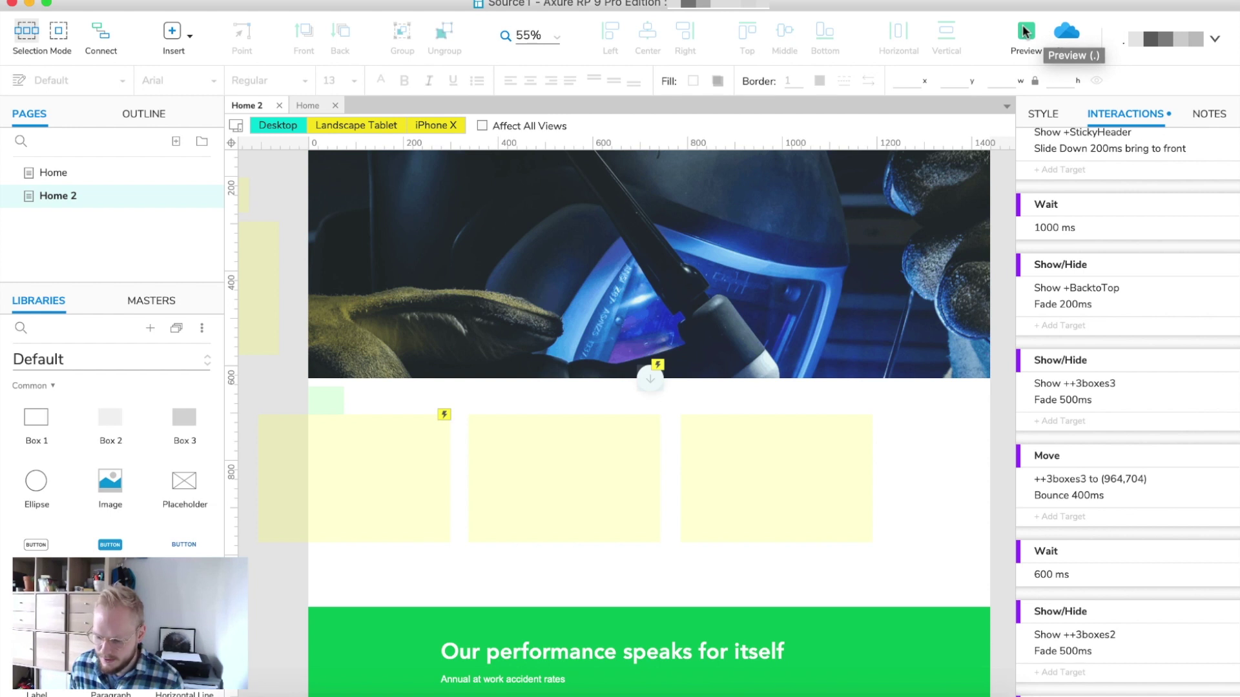
Step: Preview Home 2 in Chrome without the toolbar, scroll down to watch the cards, then return to Axure
click(1026, 31)
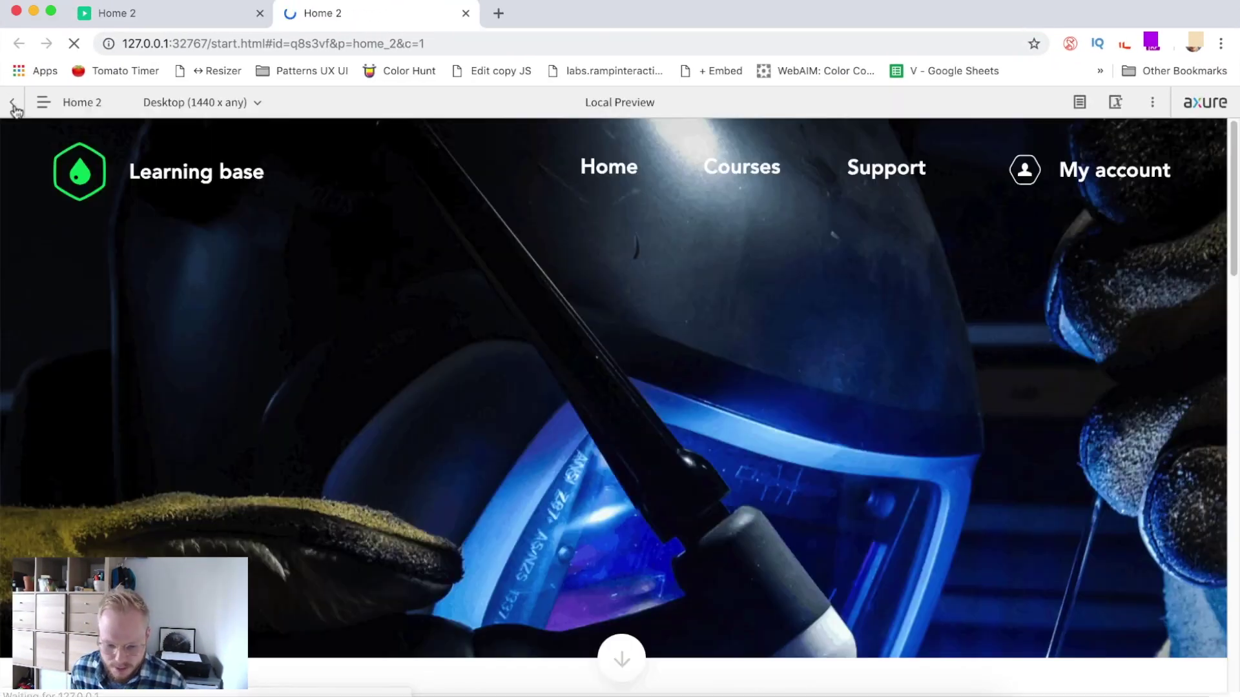
click(12, 102)
scroll(771, 320, down, 5)
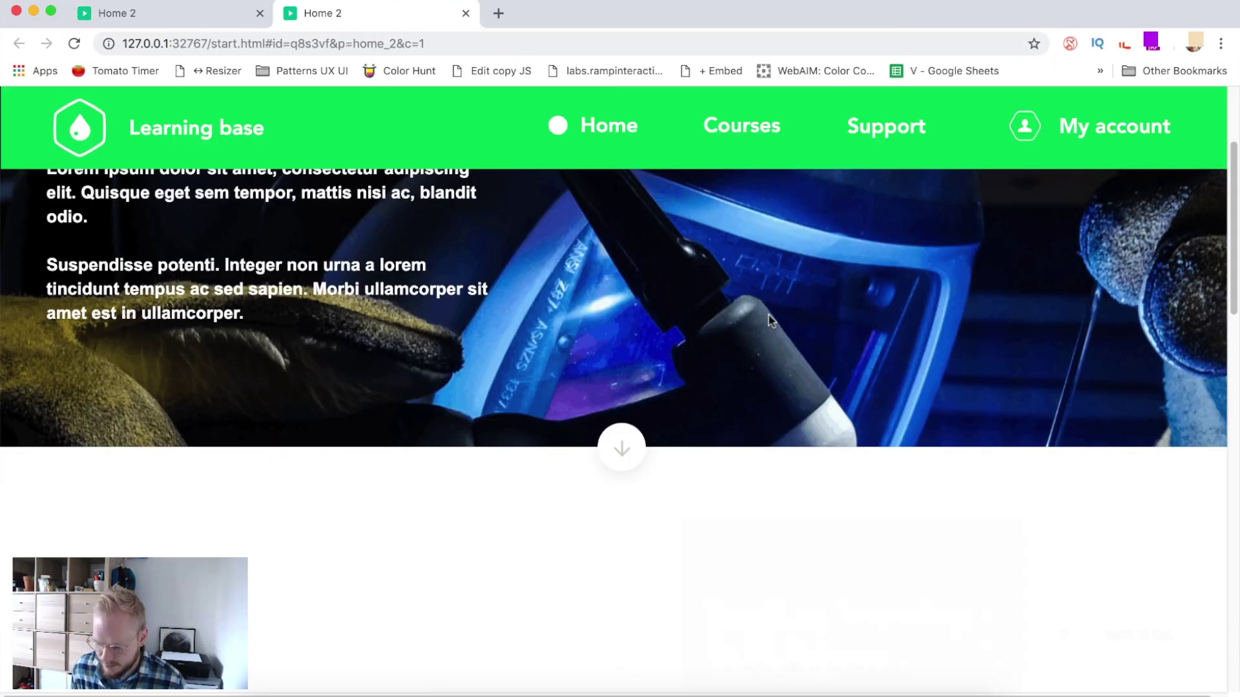
scroll(816, 409, down, 1)
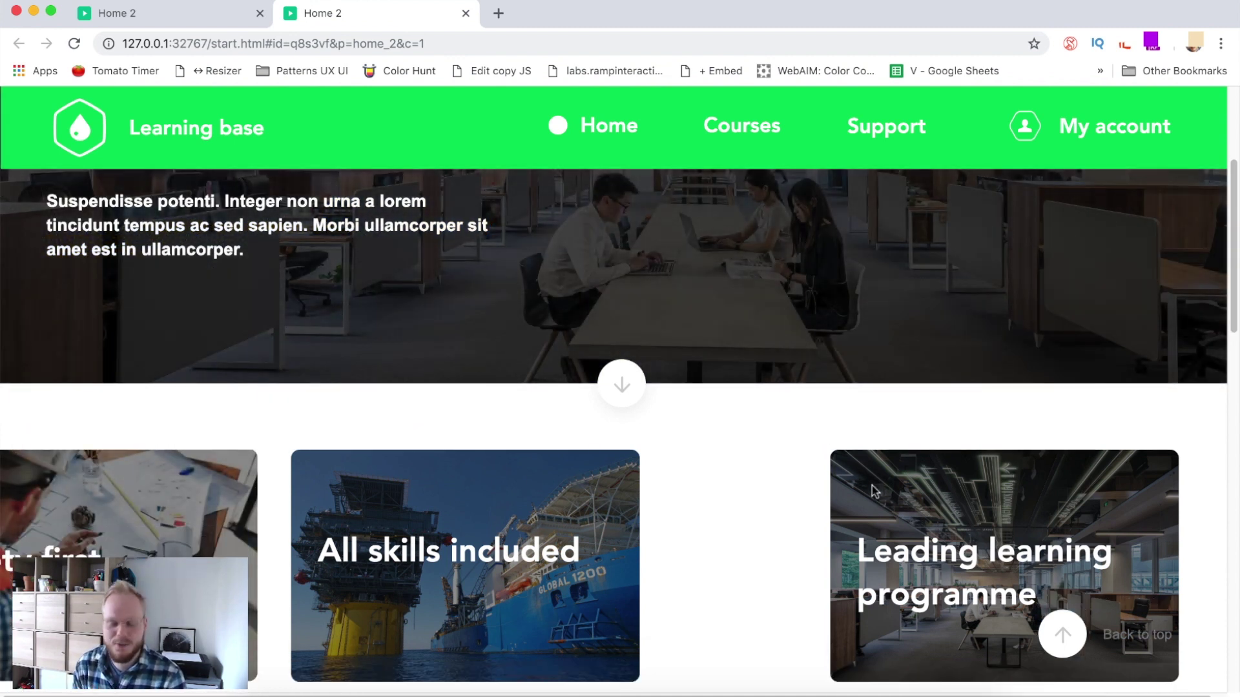
scroll(846, 478, down, 1)
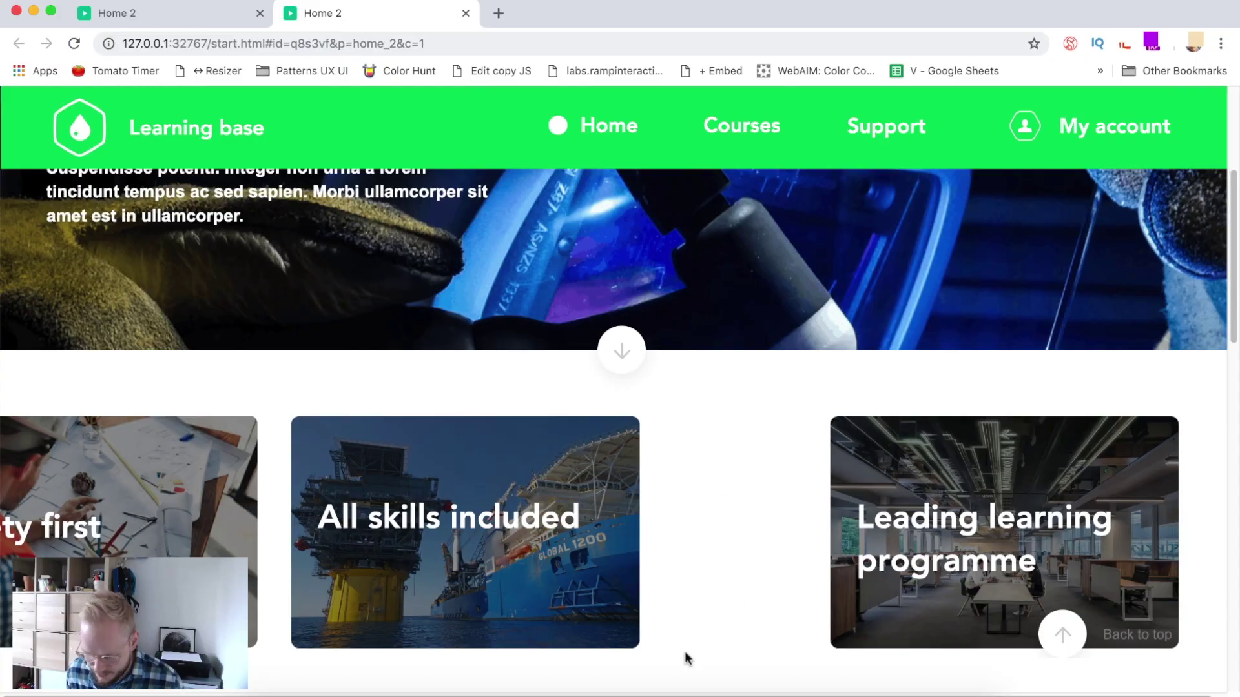
key(super+Tab)
Step: Set the Move ++3boxes3 bounce duration to 800 ms
click(802, 460)
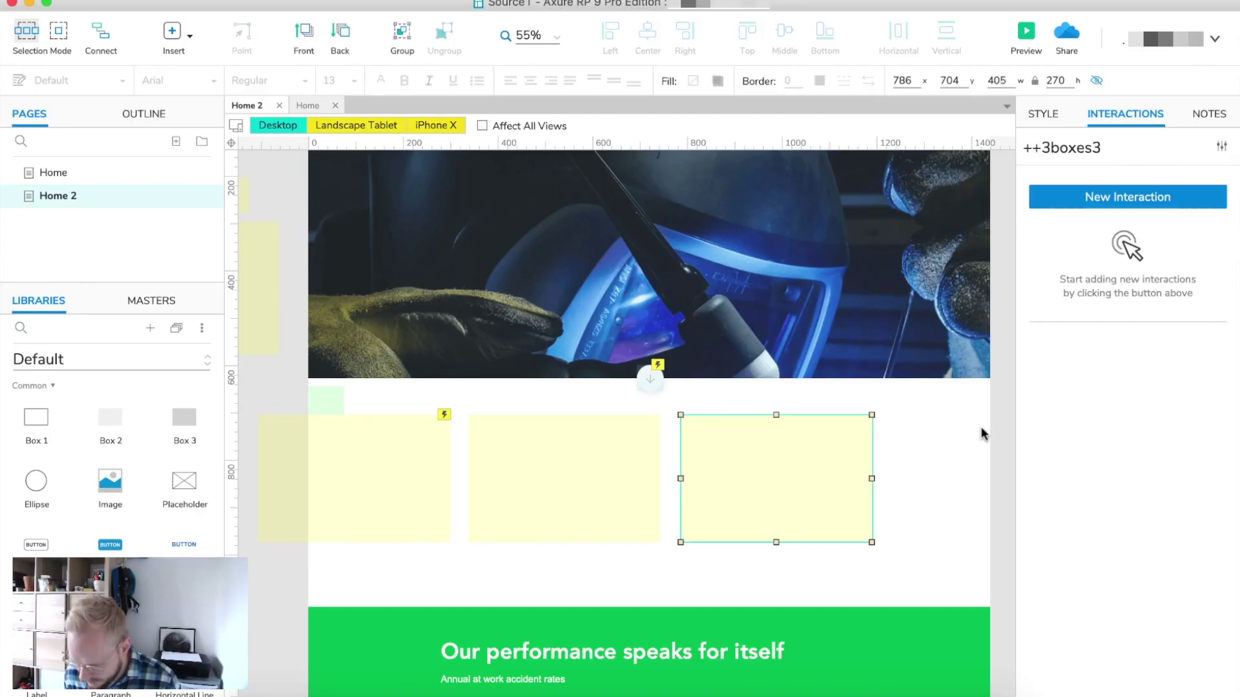
click(946, 421)
key(ctrl+z)
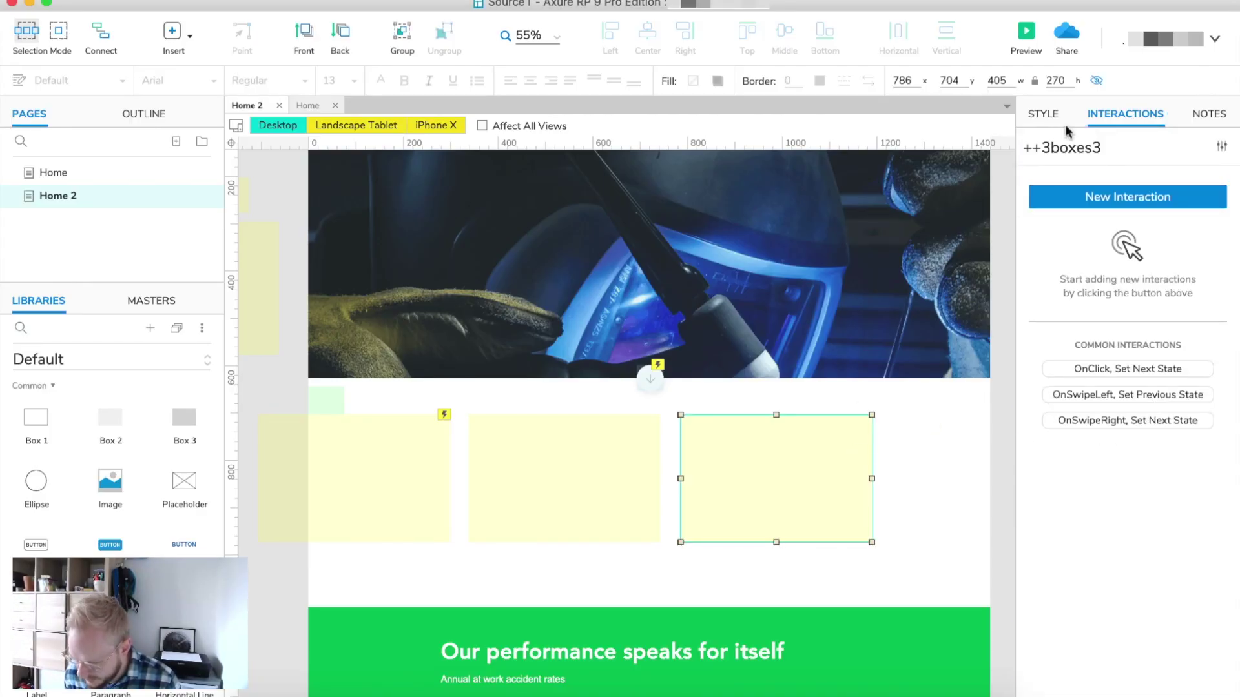
click(999, 422)
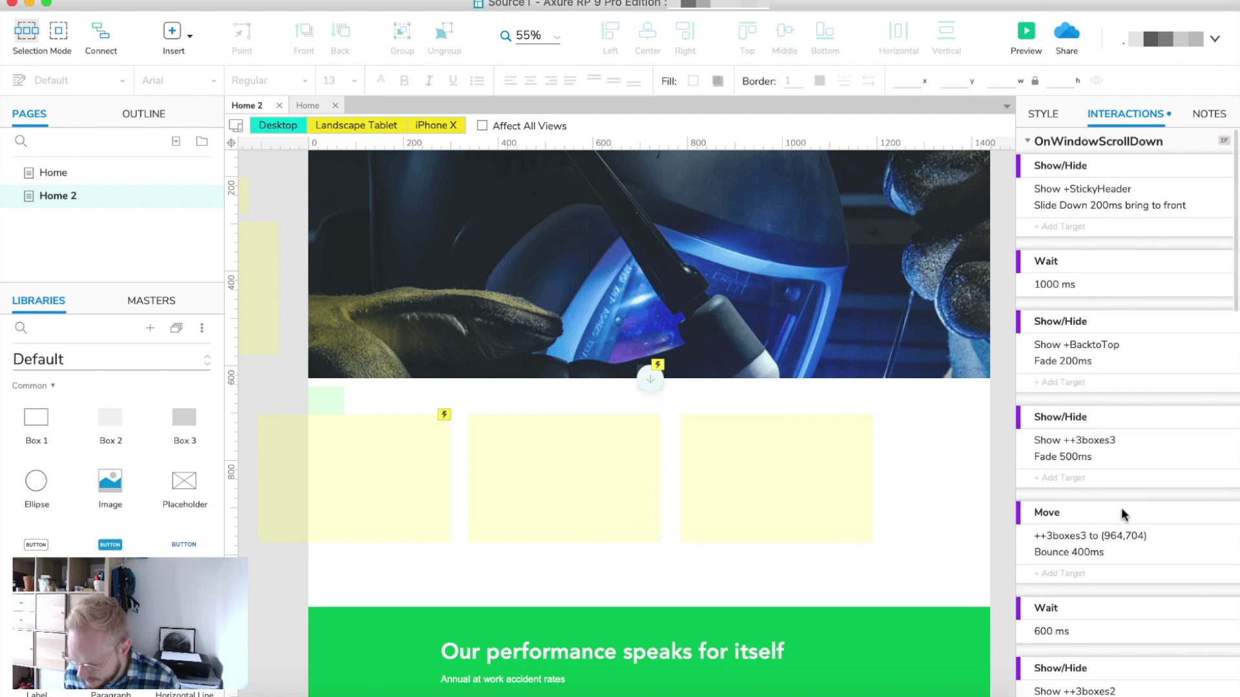
click(1081, 539)
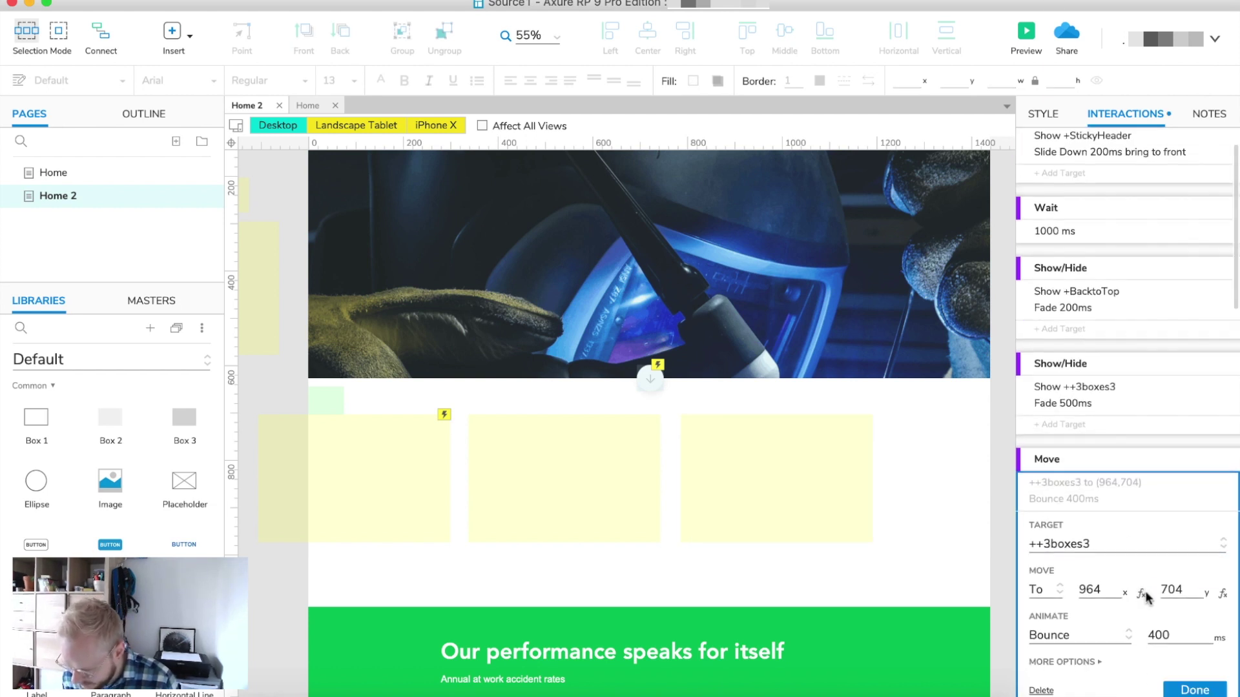
double_click(1159, 626)
text(8)
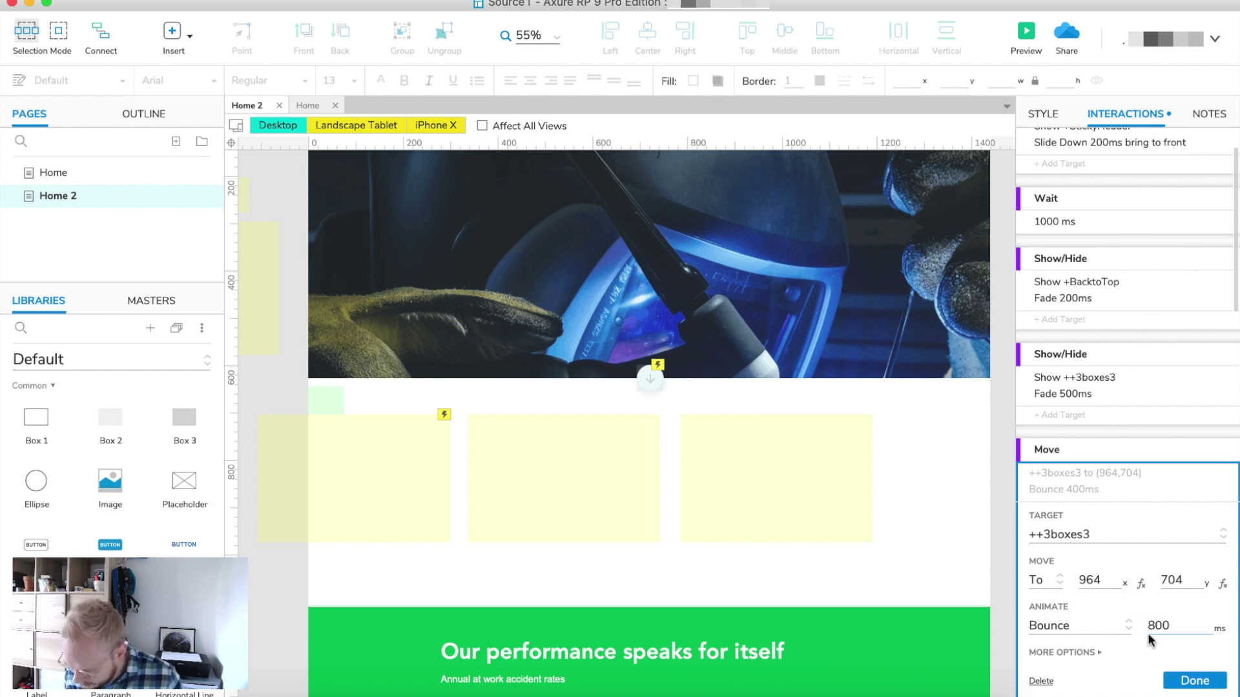
click(1194, 680)
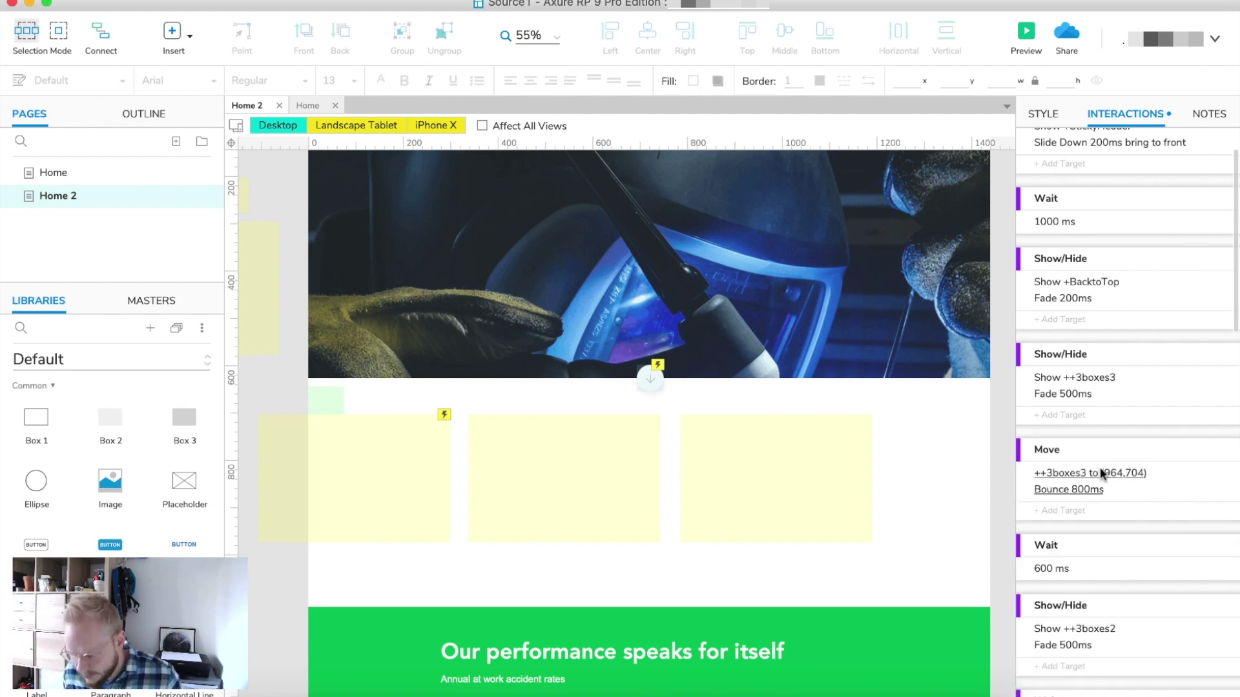
Step: Set the Show ++3boxes3 fade duration to 800 ms
click(1089, 383)
double_click(1152, 533)
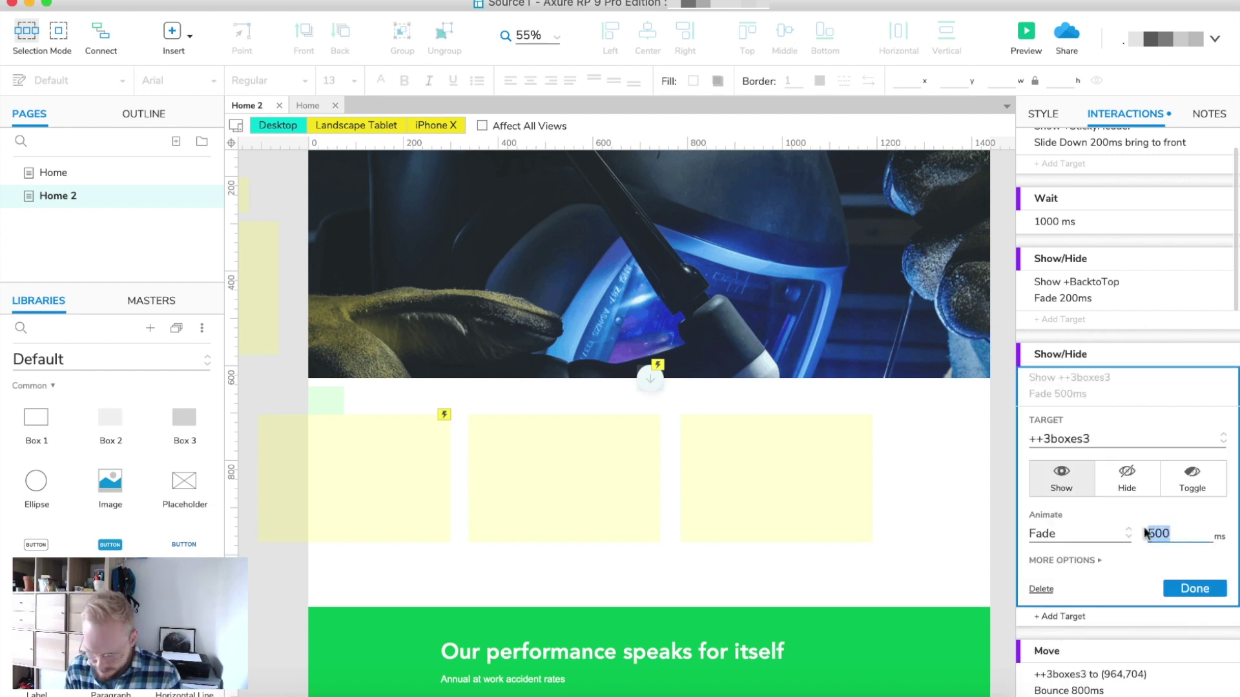
text(8)
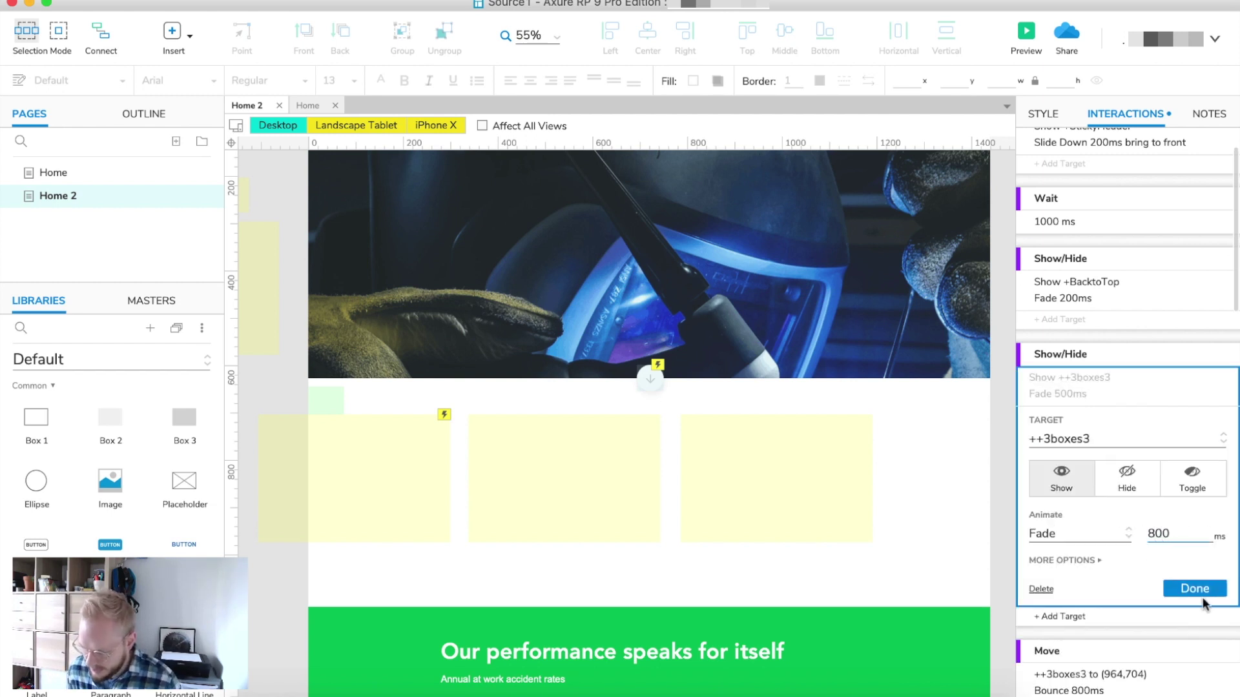
click(1199, 593)
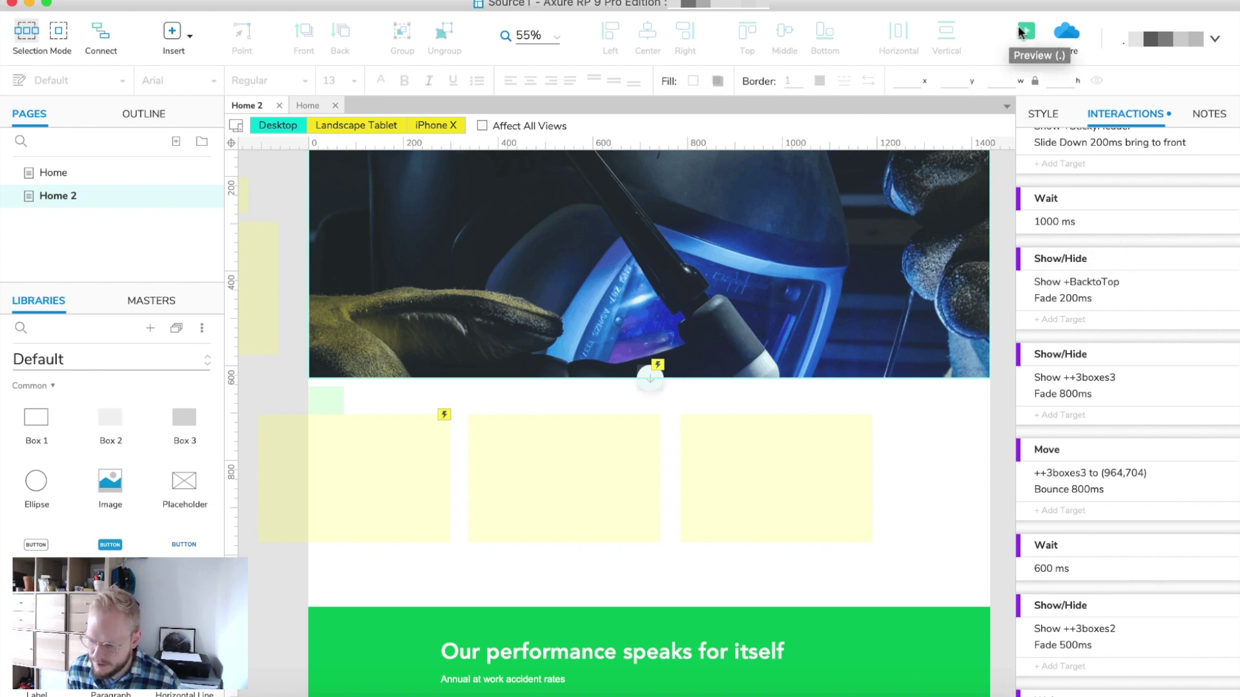
Step: Preview the updated prototype without the toolbar and scroll down; the first card is cut off at the left
click(1023, 31)
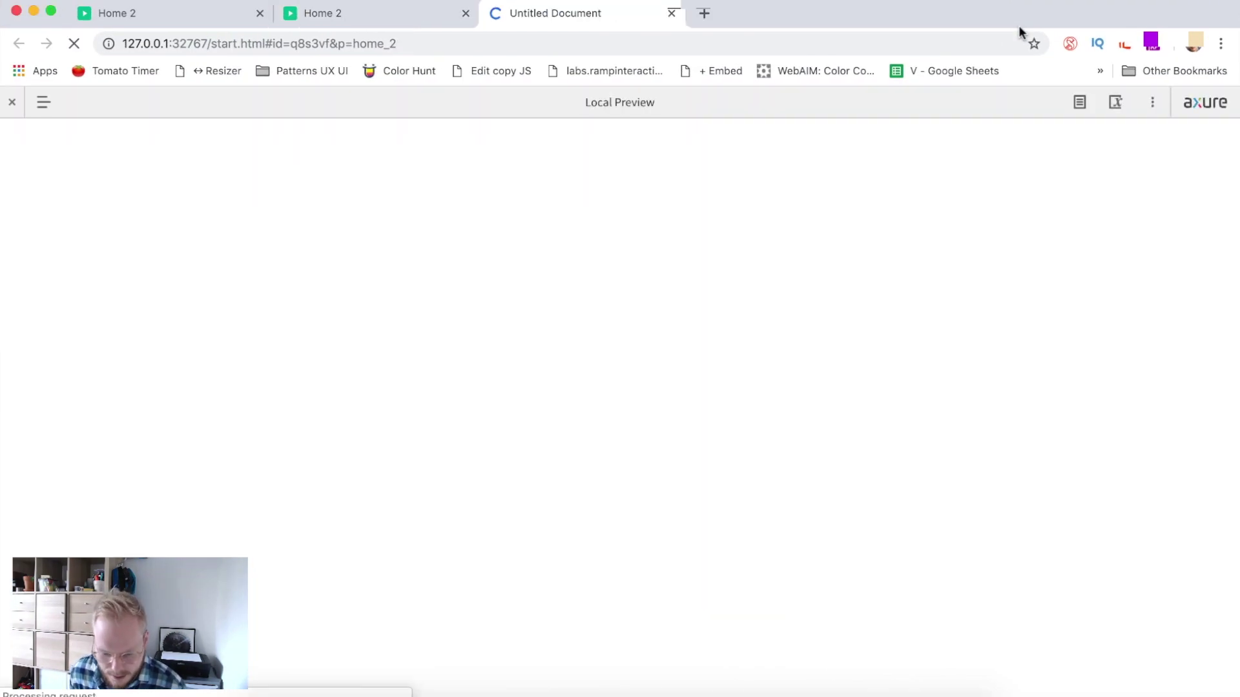
click(12, 102)
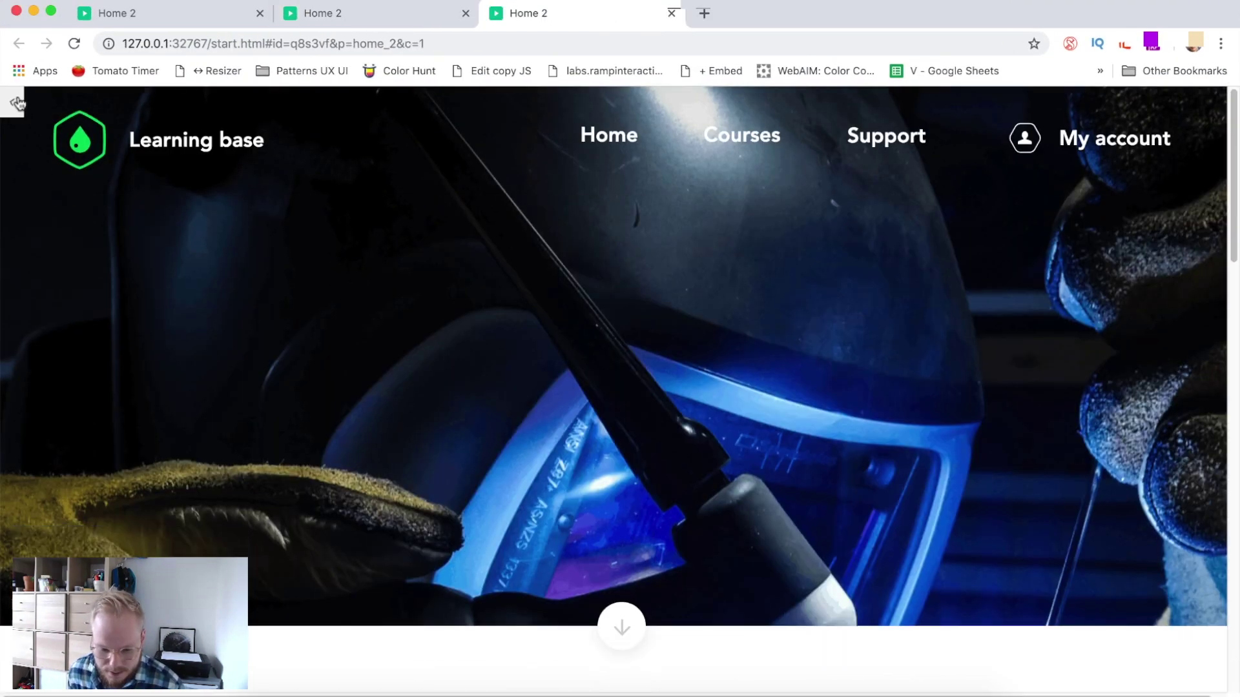
scroll(724, 337, down, 5)
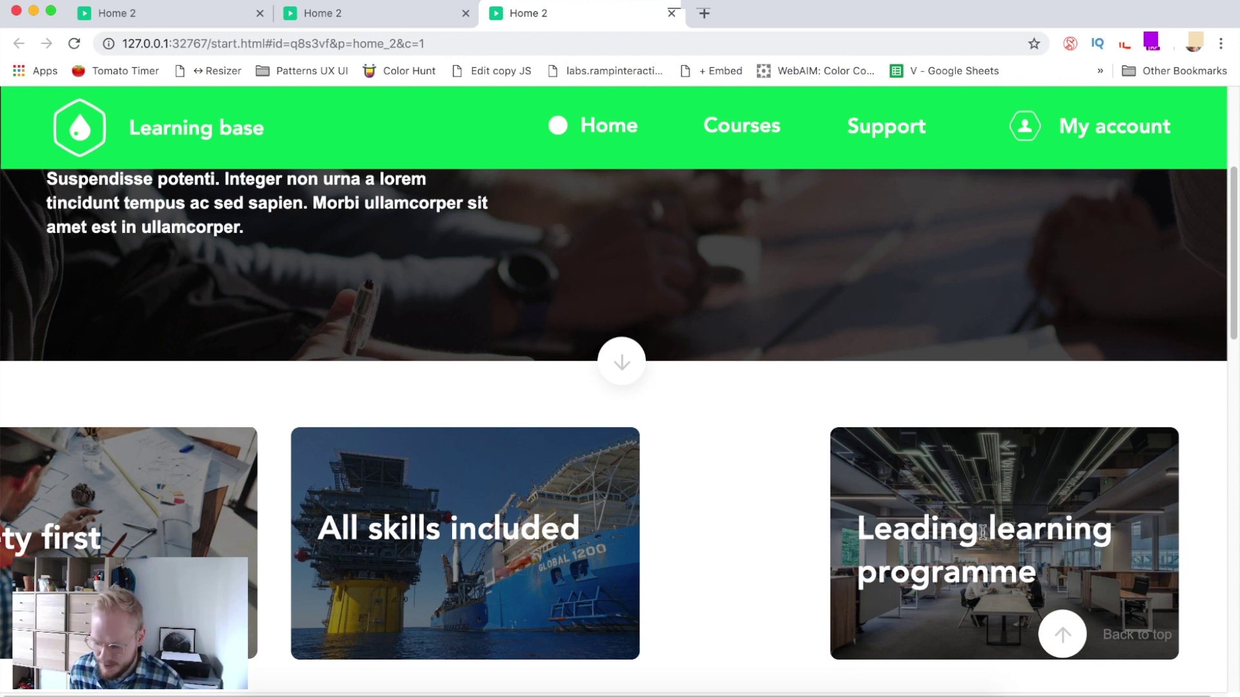
scroll(911, 512, down, 2)
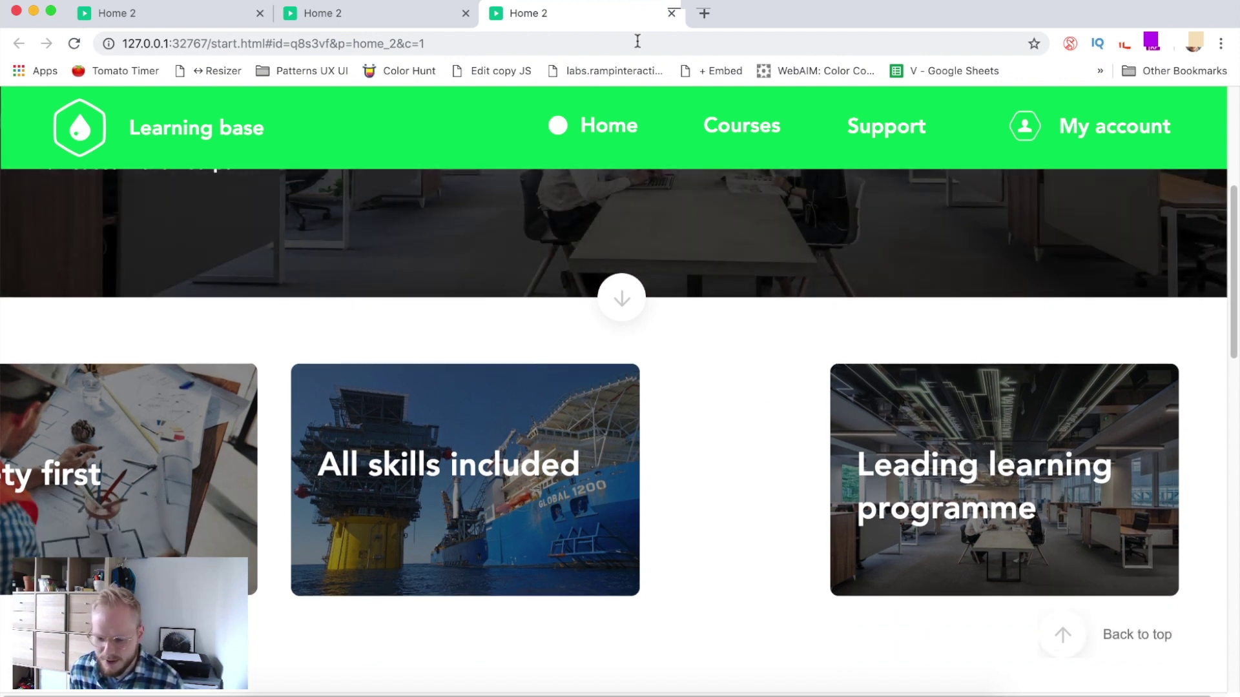
Step: Close the Chrome preview and click through the three card placeholders, then deselect them
click(16, 11)
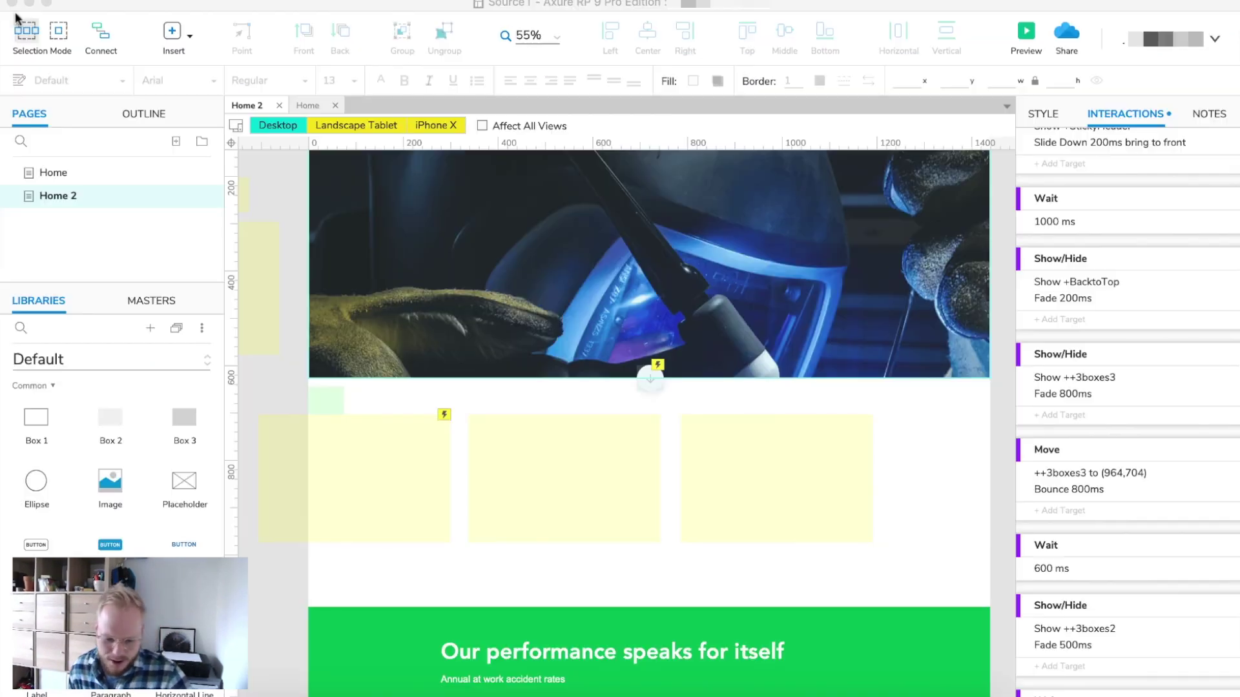
click(562, 476)
click(385, 478)
click(811, 482)
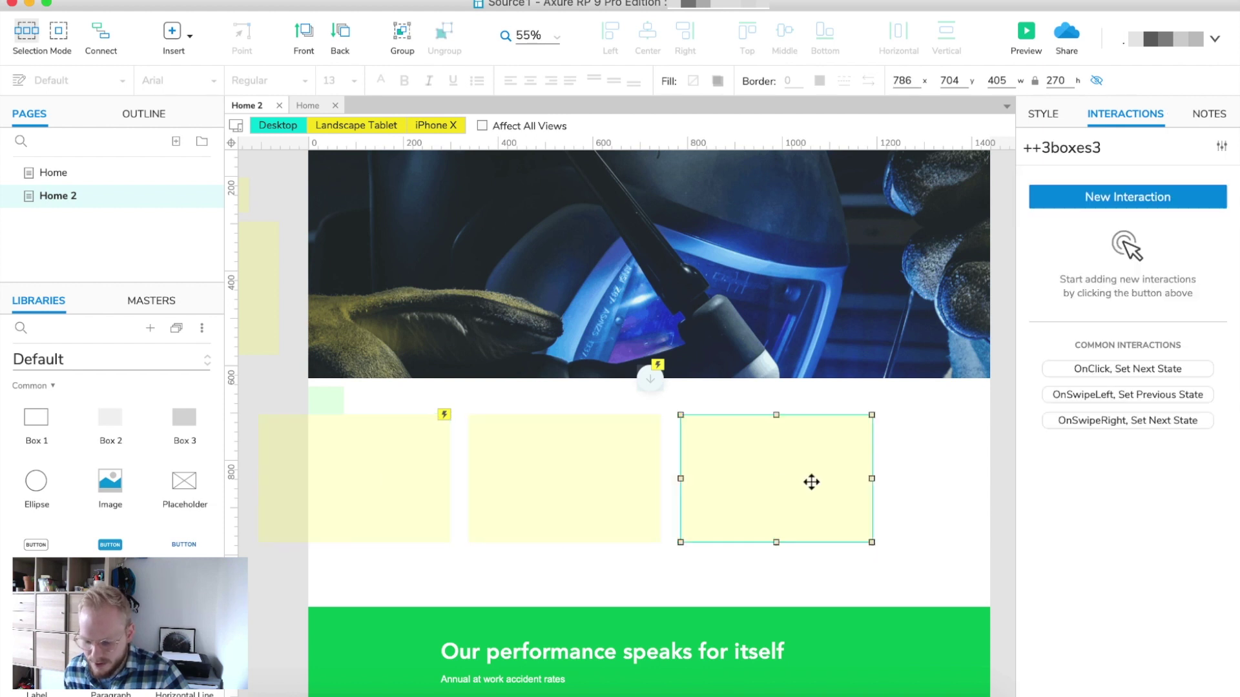
click(1002, 436)
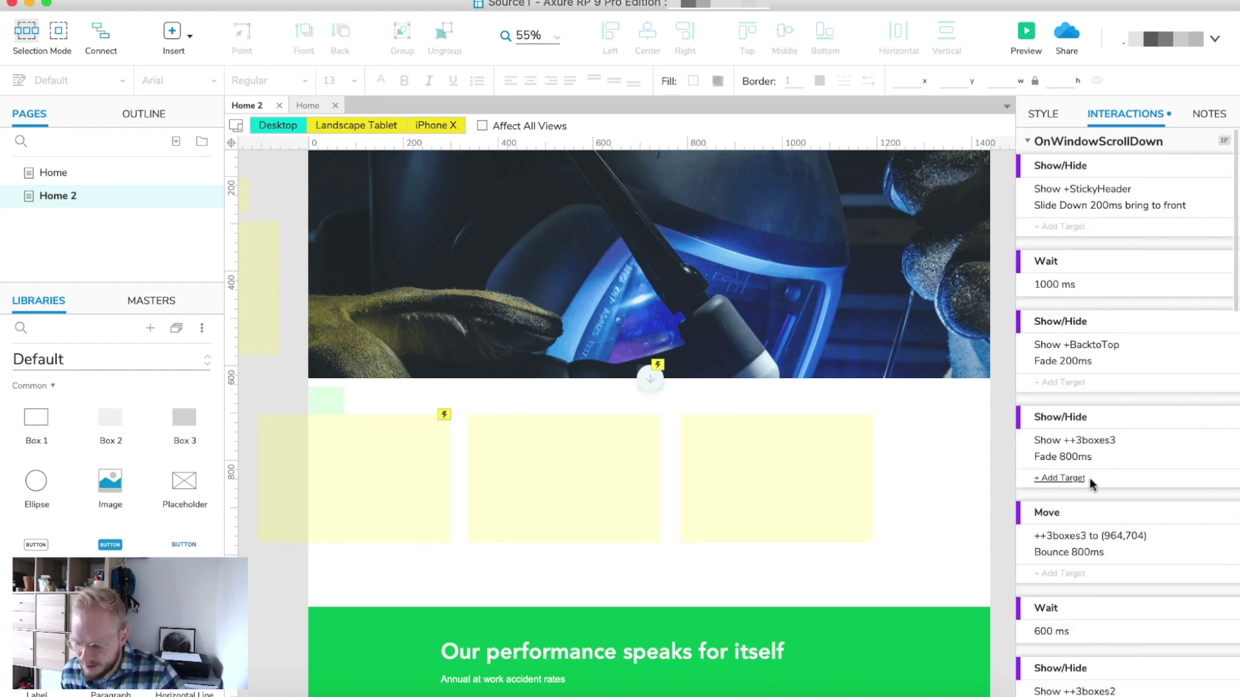
Step: Insert a Move action into the OnWindowScrollDown sequence, then open the browser preview
scroll(1098, 491, down, 2)
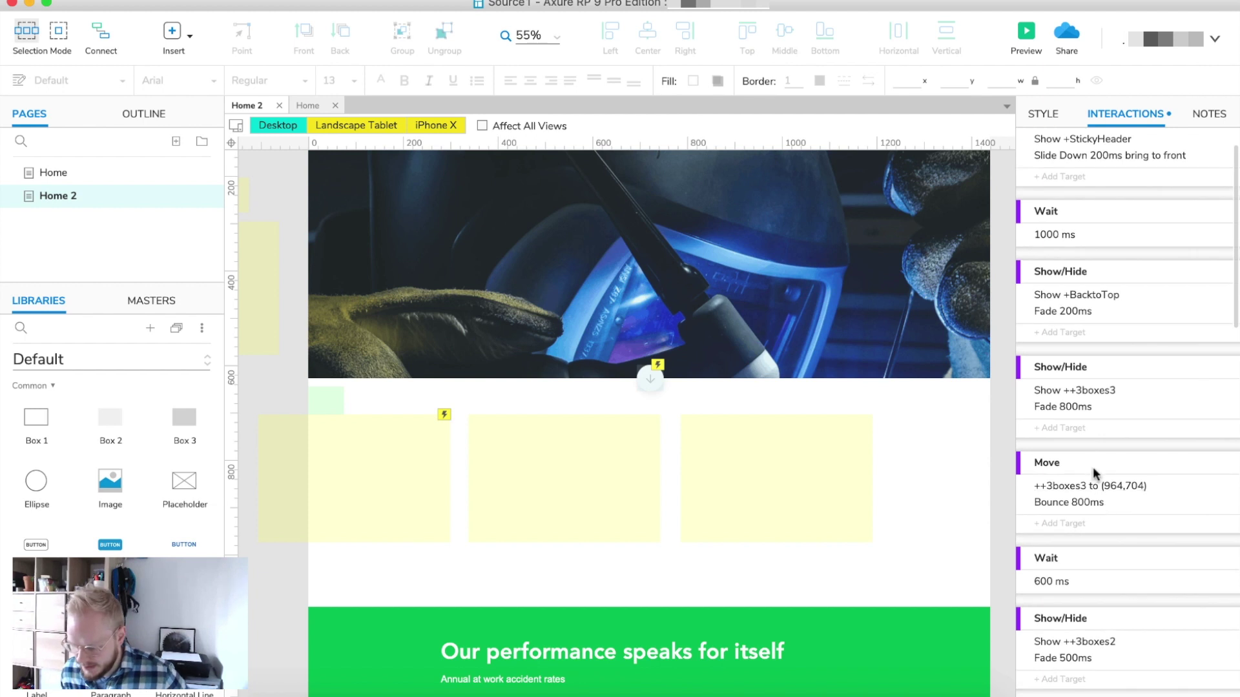
scroll(1078, 569, down, 4)
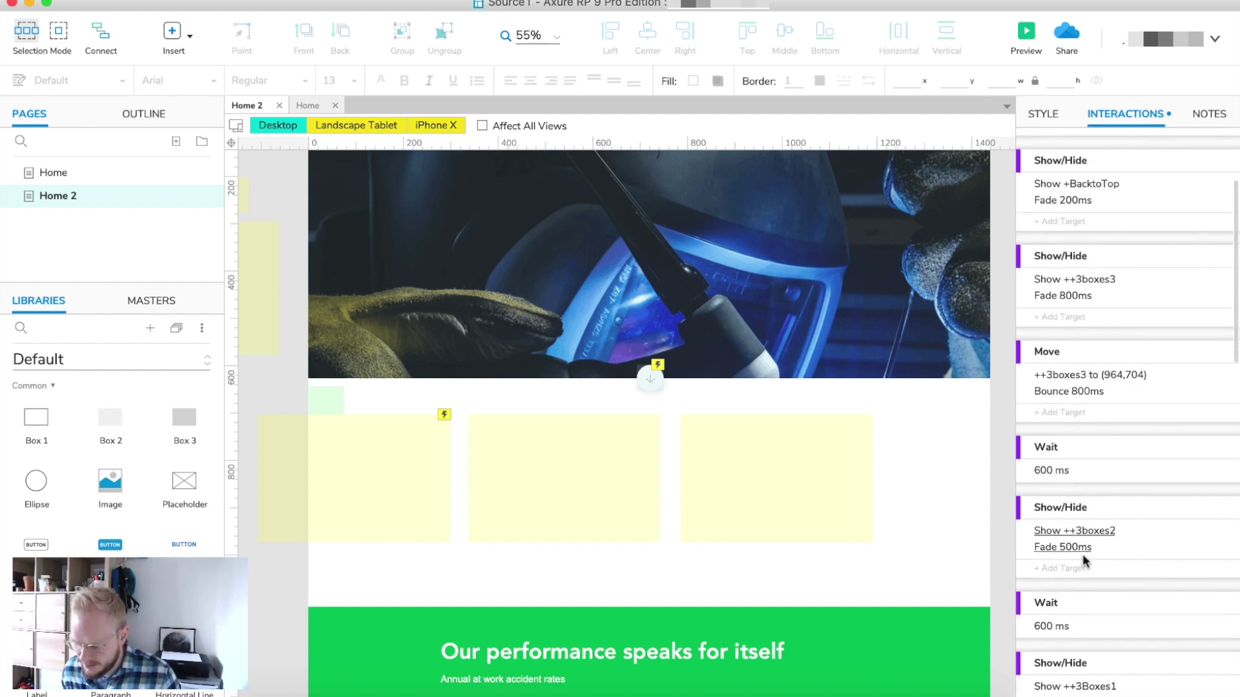
mouse_move(1121, 581)
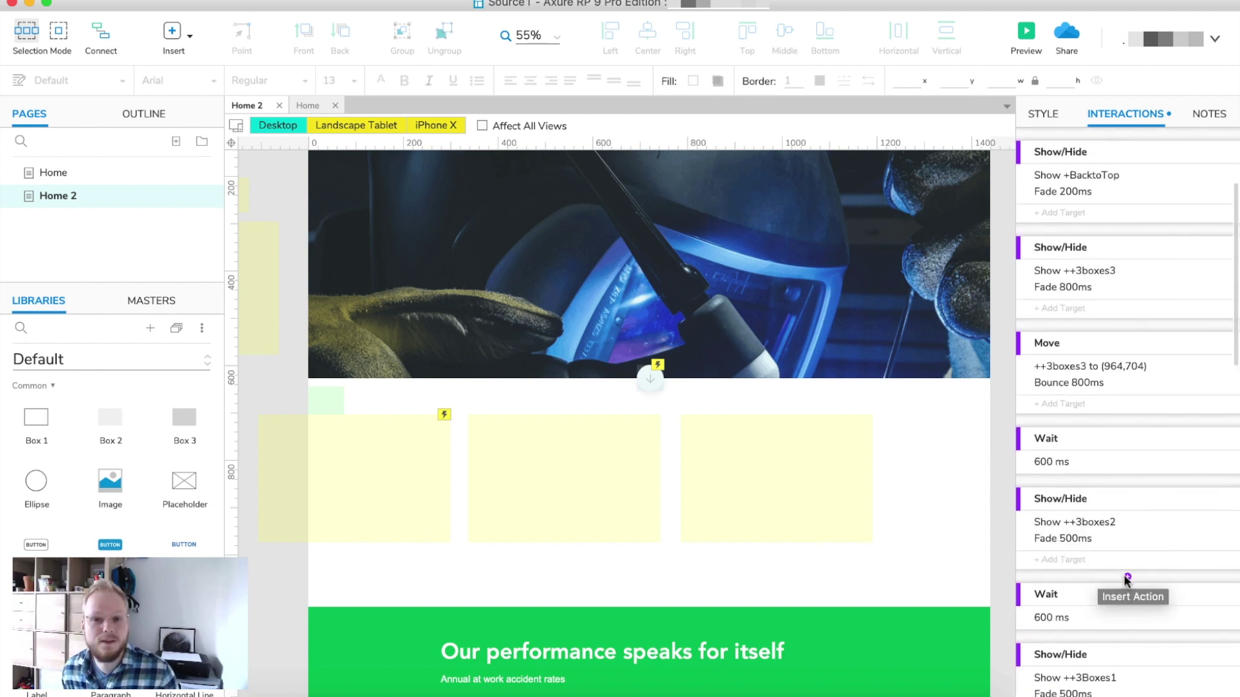
click(1127, 577)
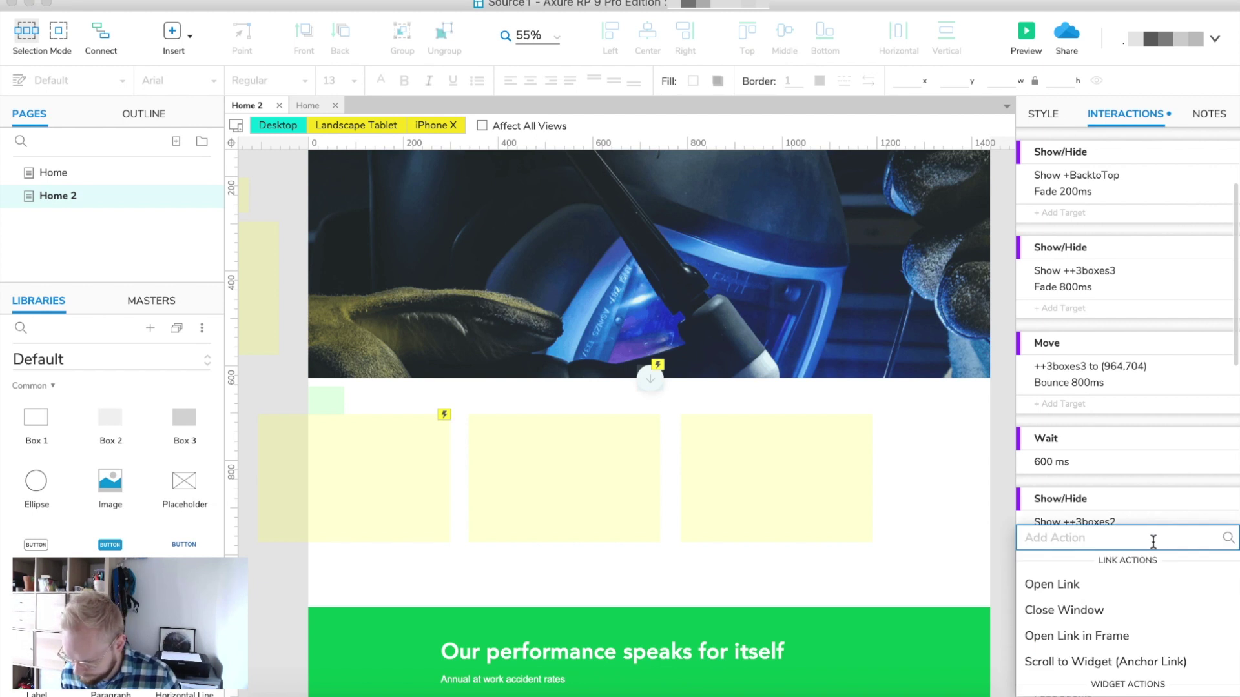
scroll(1098, 620, down, 5)
click(1067, 636)
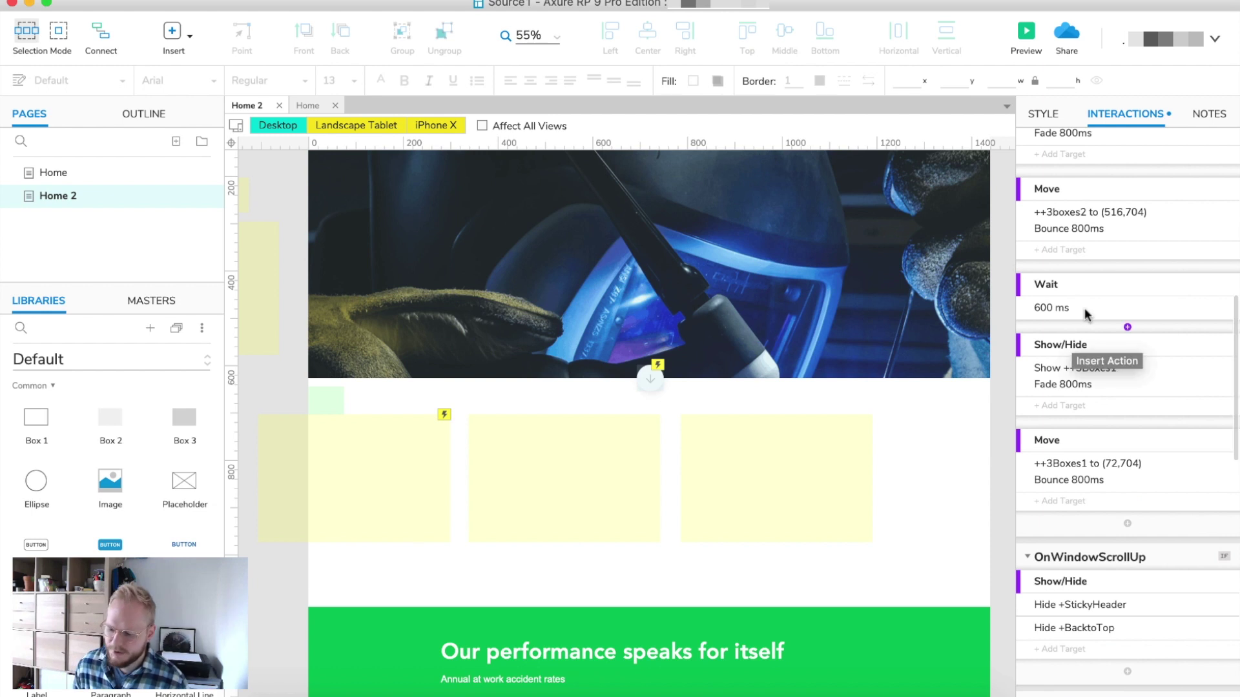
scroll(1124, 362, up, 3)
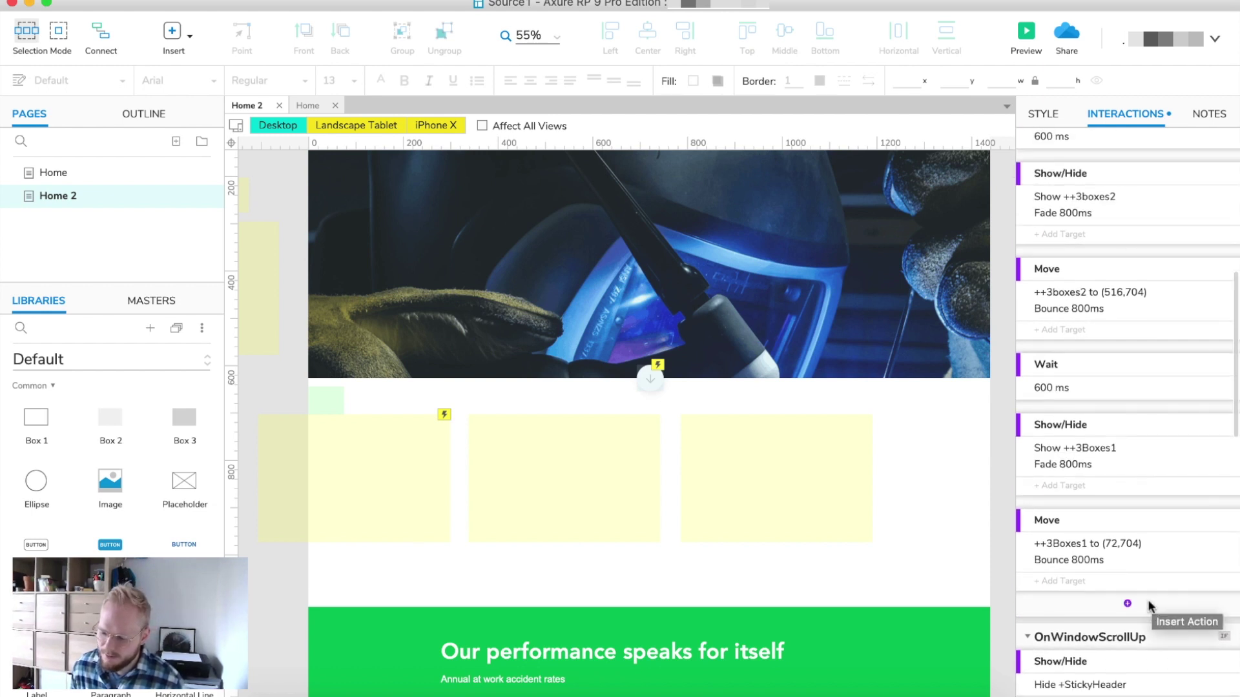
scroll(1126, 489, up, 3)
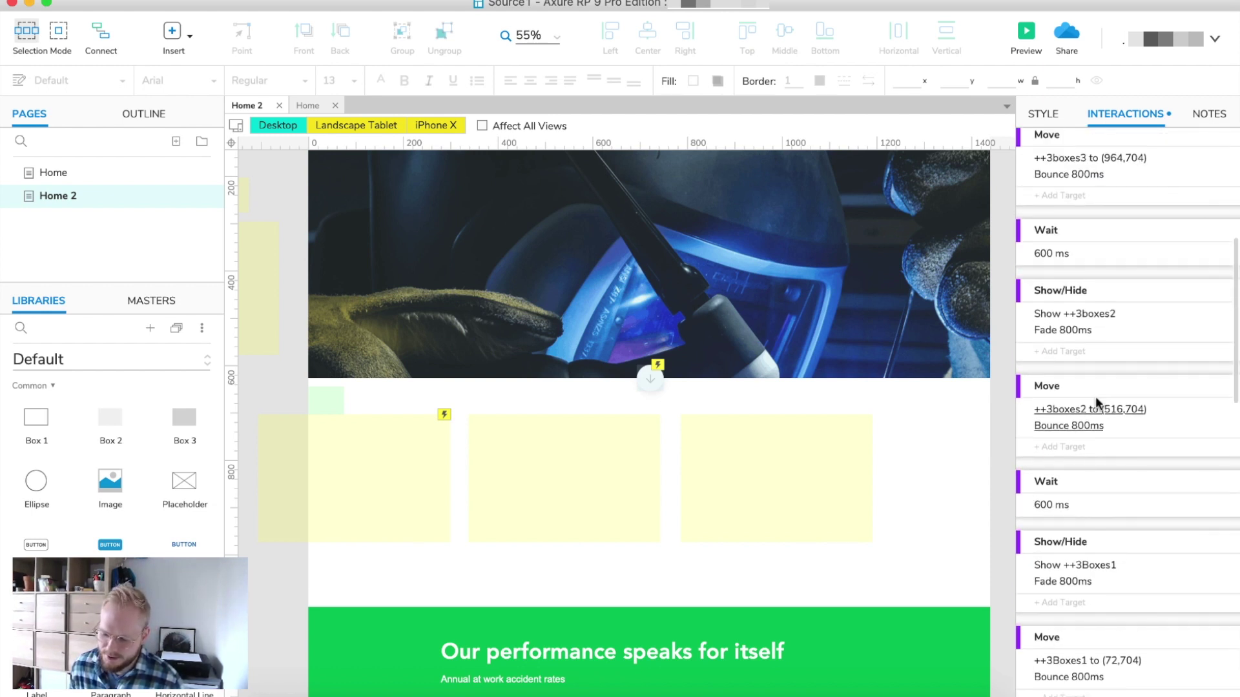
scroll(1095, 403, up, 1)
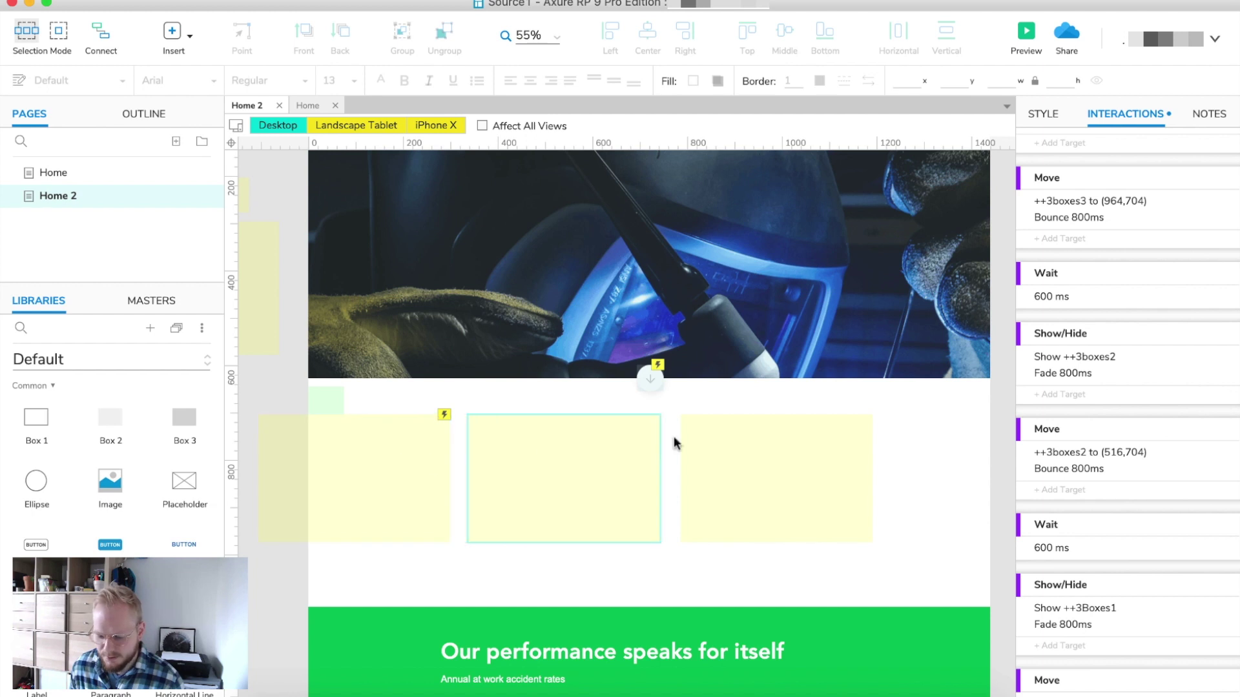
click(1025, 35)
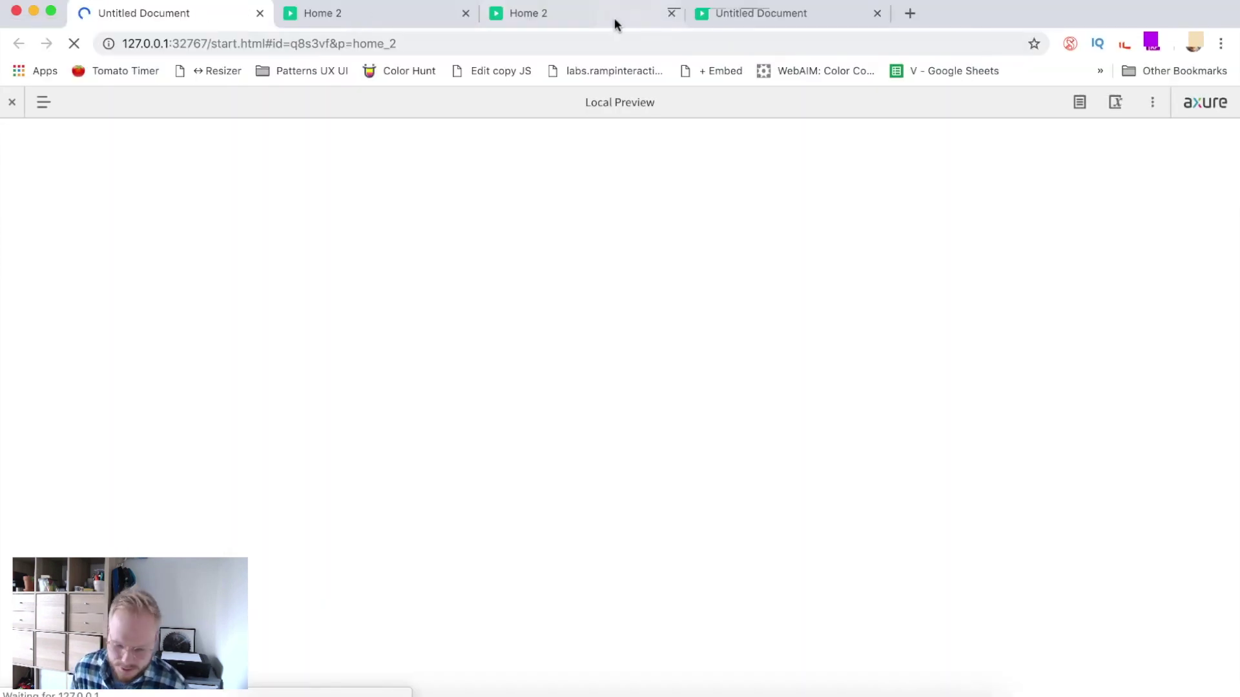
Step: Close the old Home 2 and Untitled Document tabs, then scroll the preview to verify the three cards align side by side
click(464, 13)
click(463, 13)
click(463, 13)
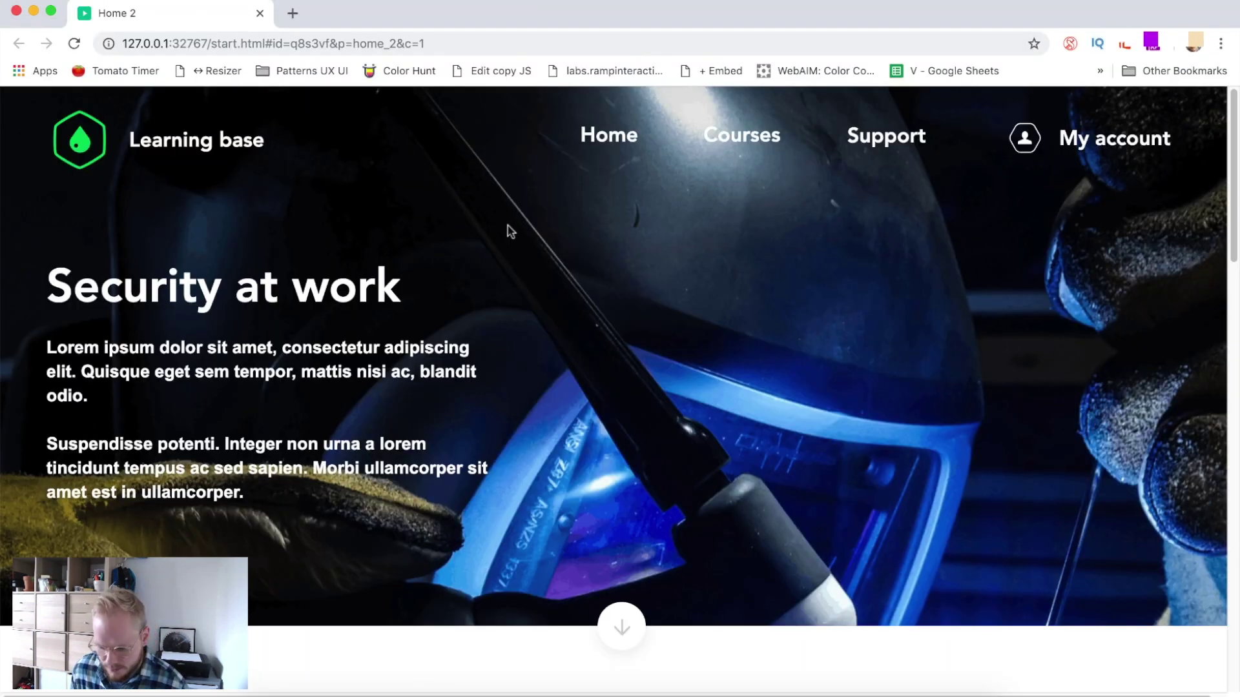
scroll(516, 254, down, 6)
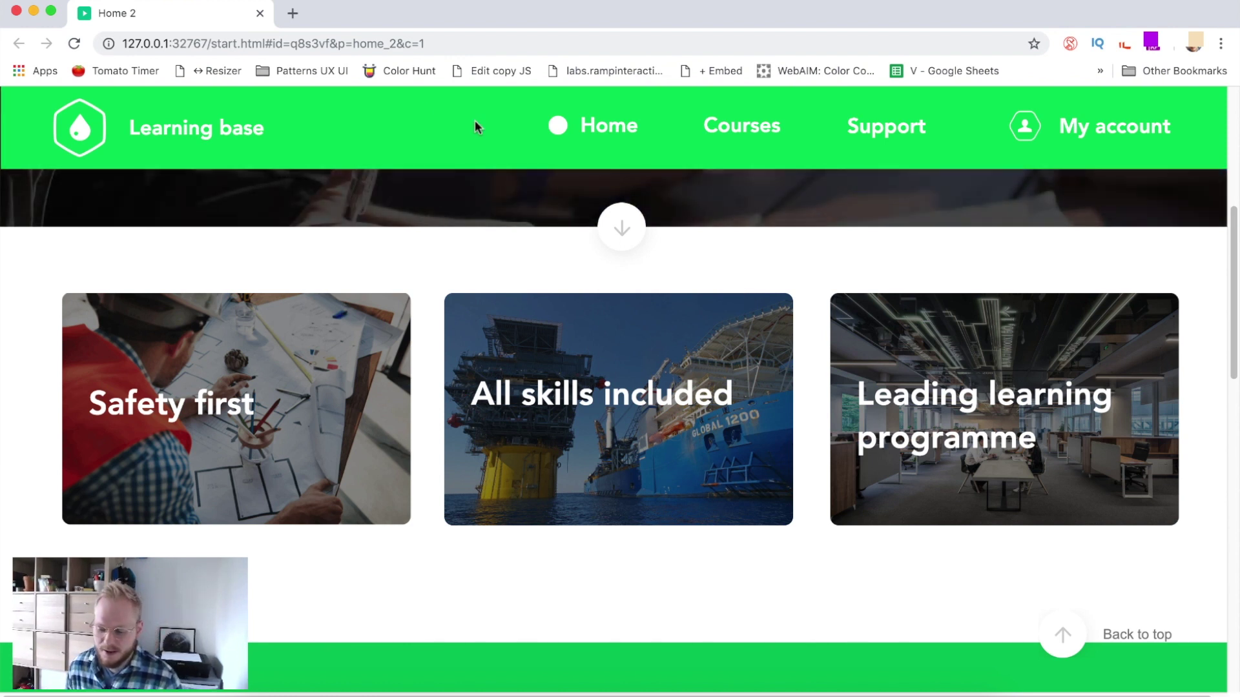
Step: Return to Axure's Home 2 page and review the OnWindowScrollDown fade-and-bounce actions for all three cards
click(260, 14)
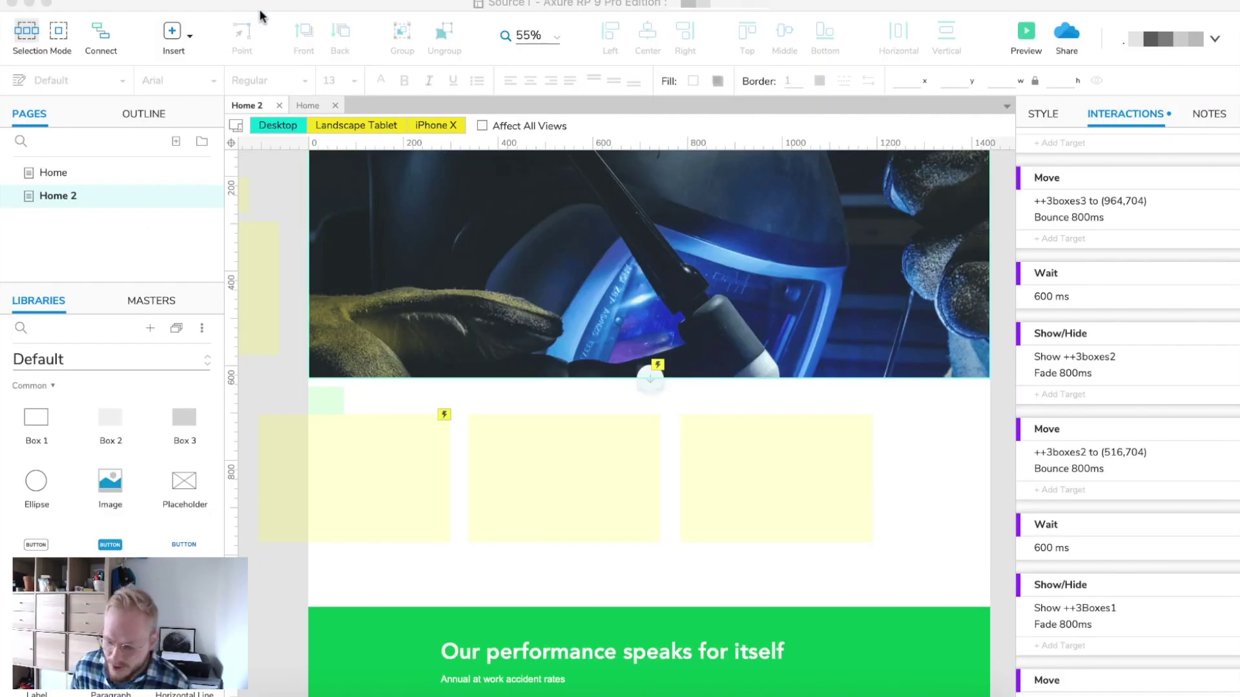
click(759, 456)
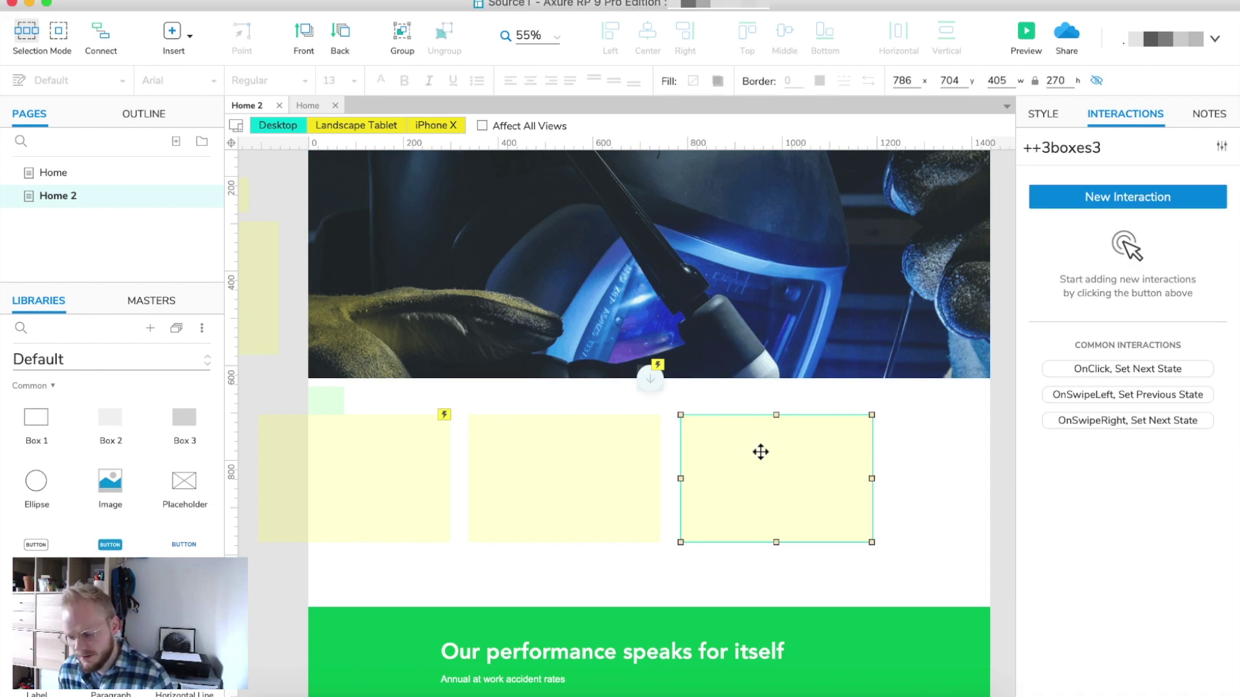
click(1004, 395)
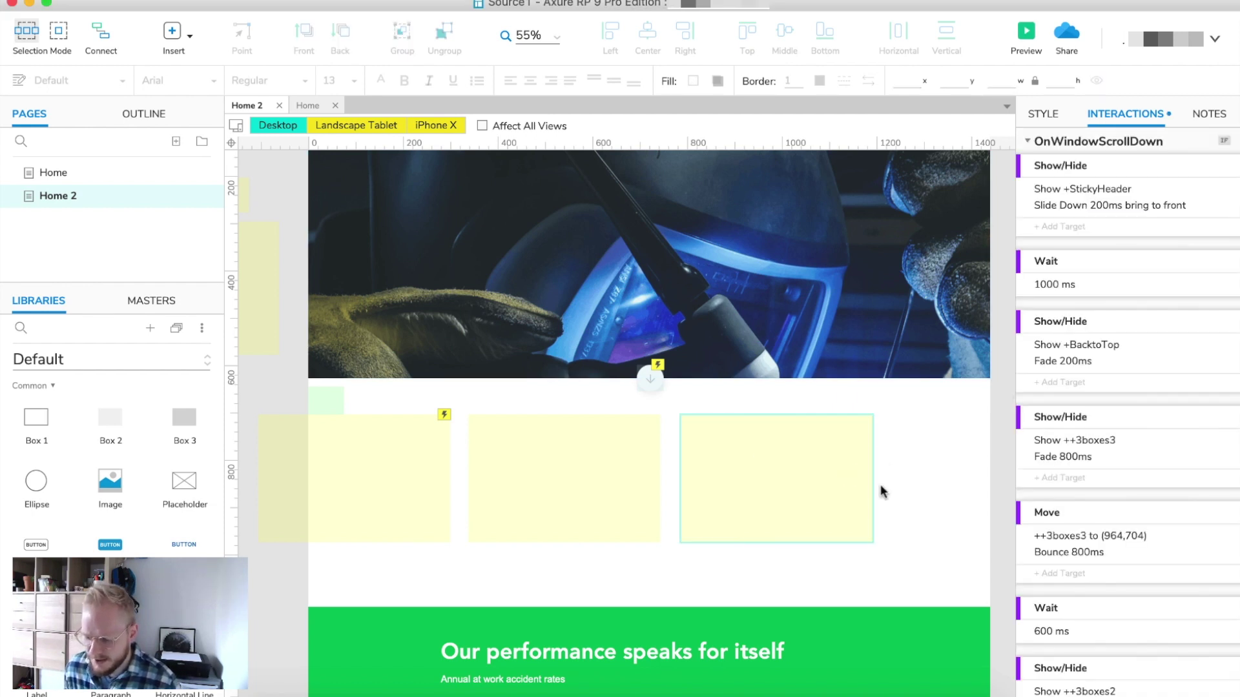
scroll(980, 474, down, 1)
scroll(1093, 439, down, 1)
scroll(1122, 437, down, 3)
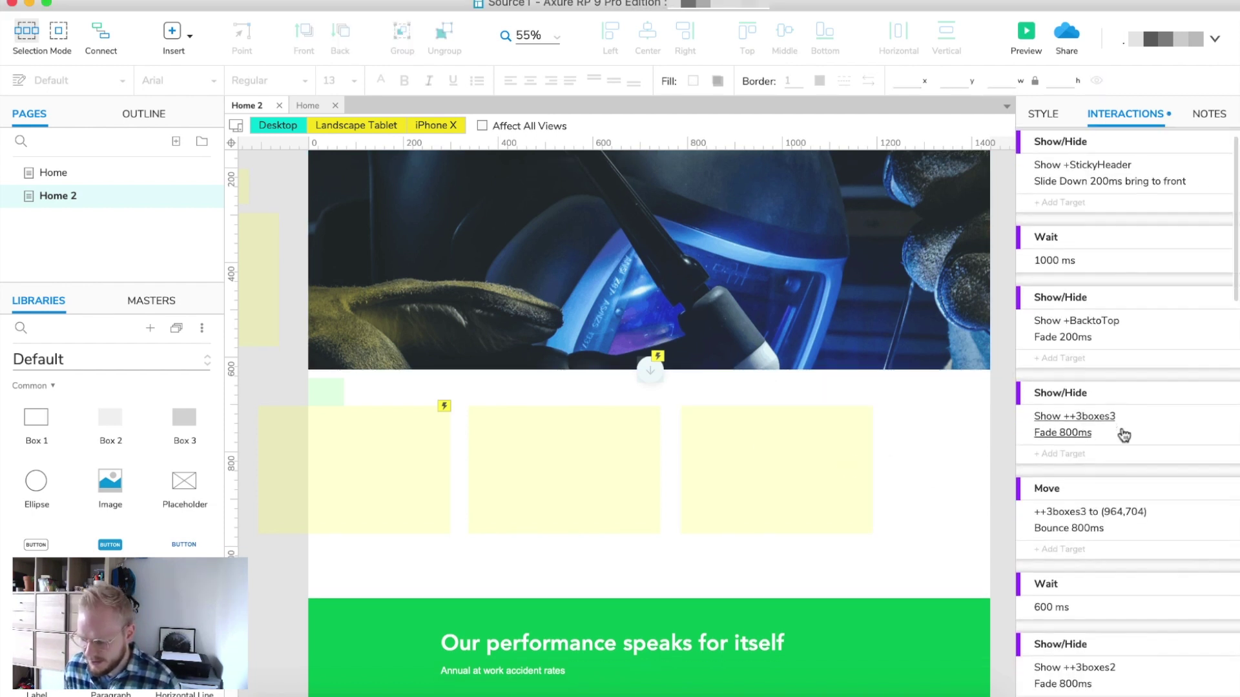
scroll(1123, 421, down, 6)
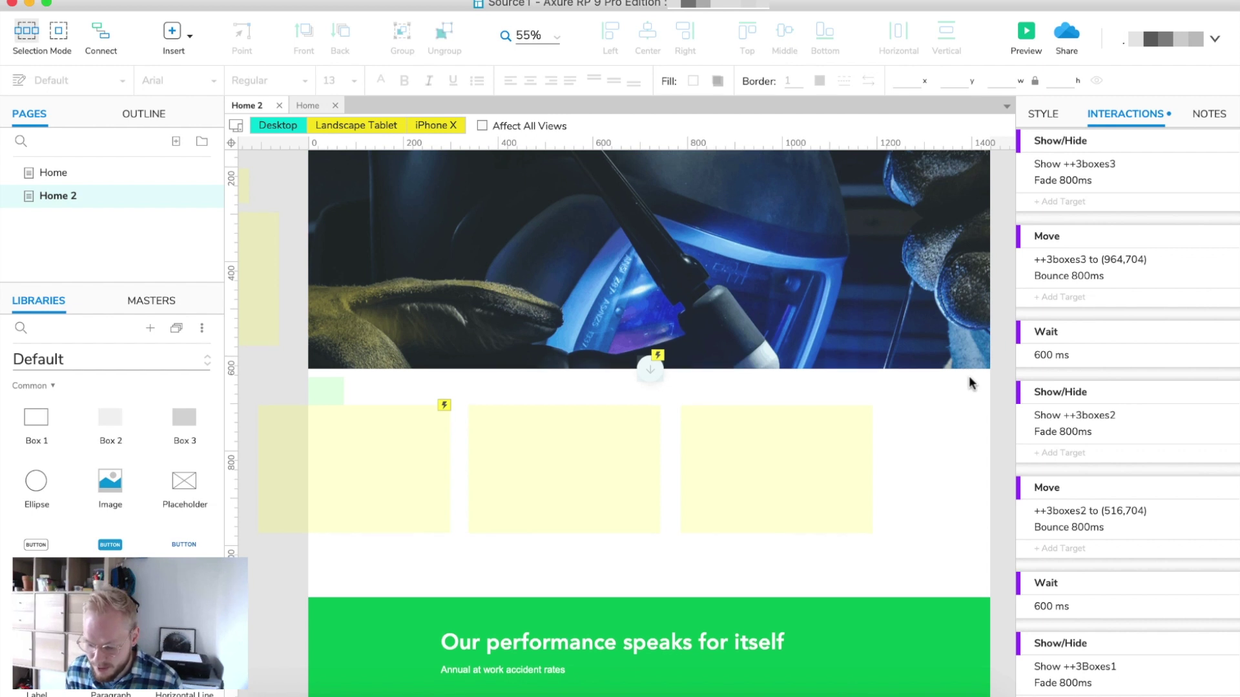
scroll(971, 381, down, 5)
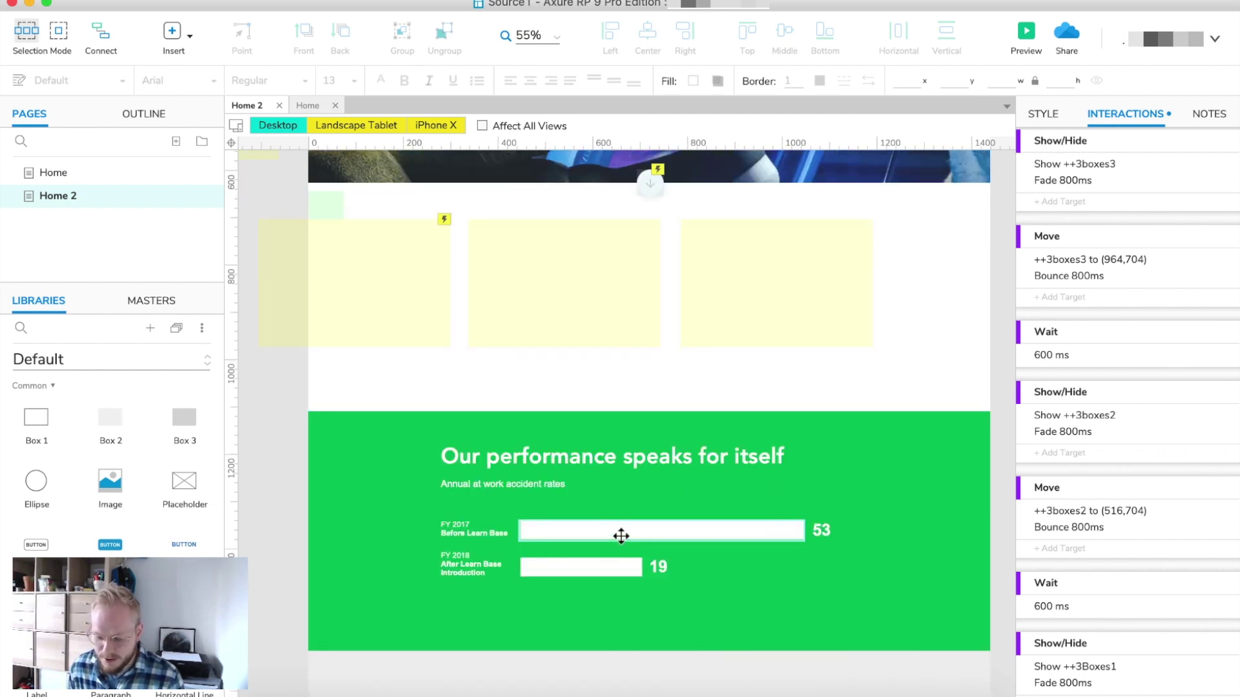